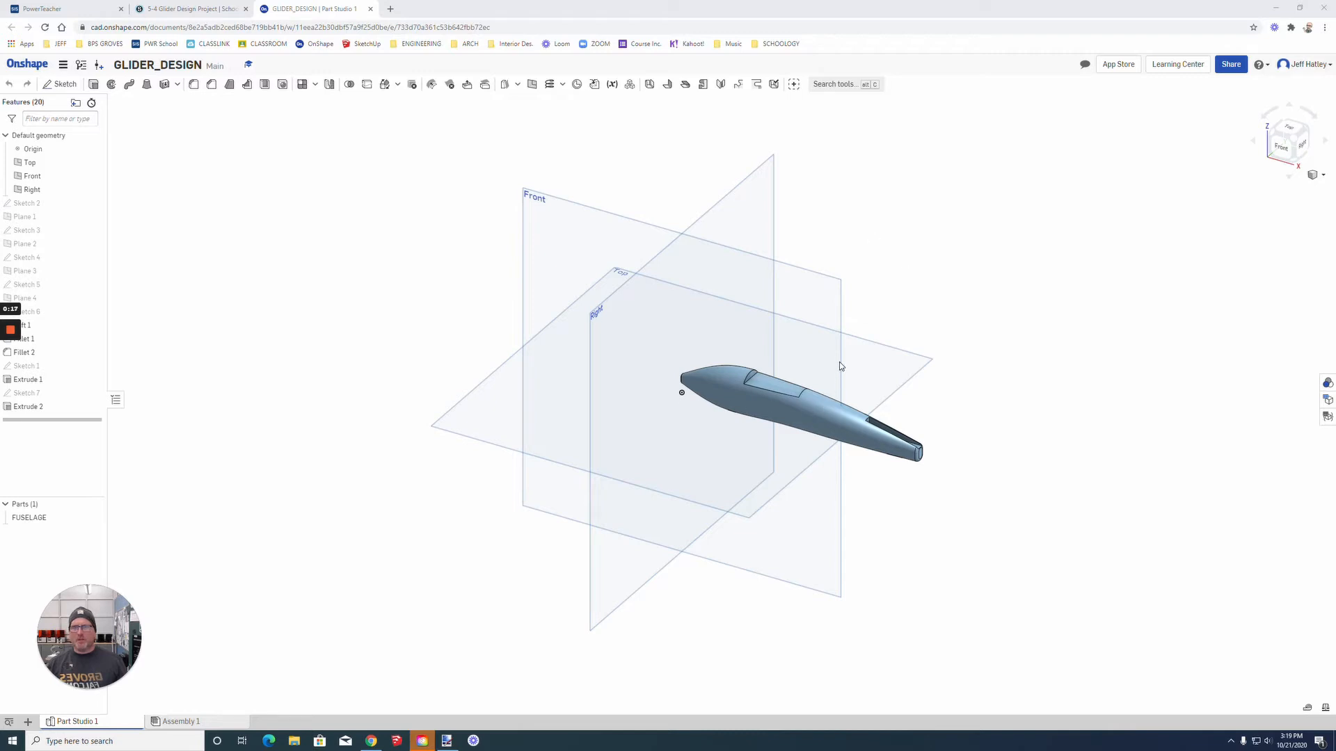
Step: Examine the fuselage part and the sketches behind its cross-sections, tail slot and wing cutout, then clear the selection
click(33, 521)
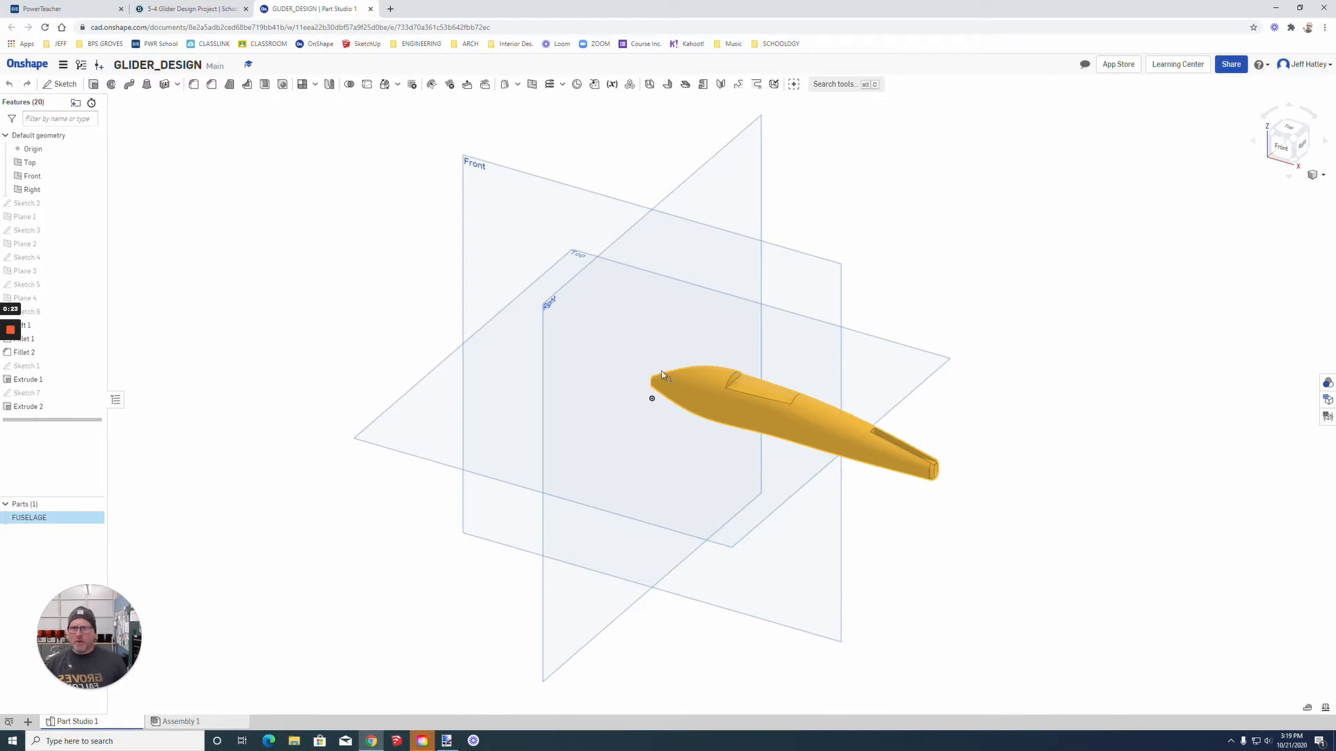
click(28, 208)
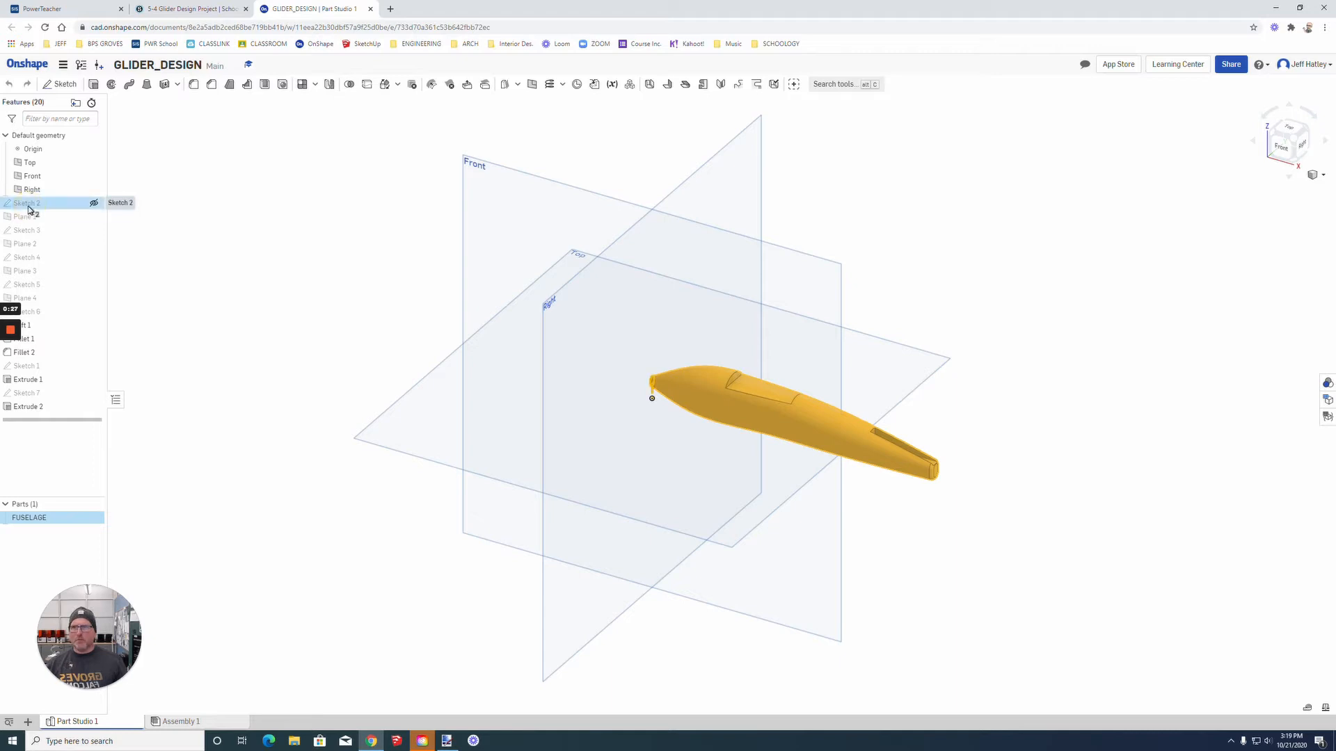
ctrl+click(30, 230)
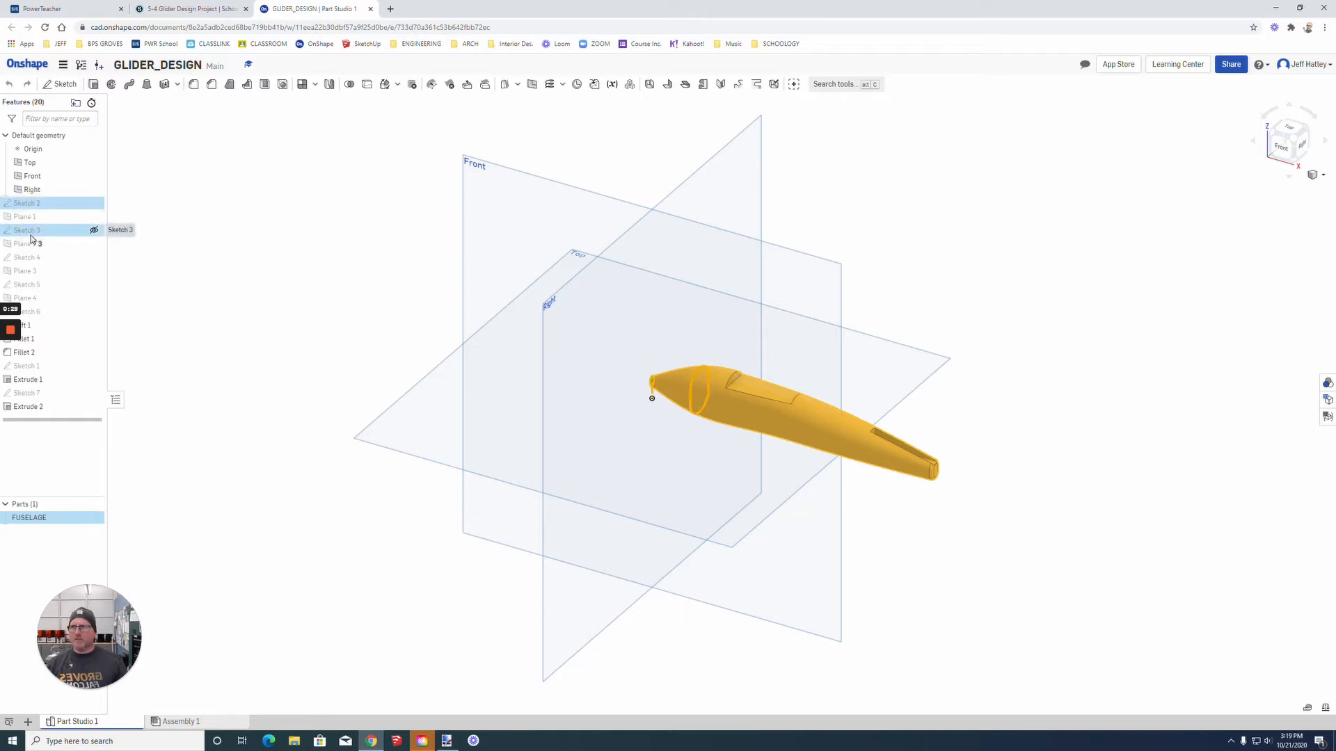
ctrl+click(33, 259)
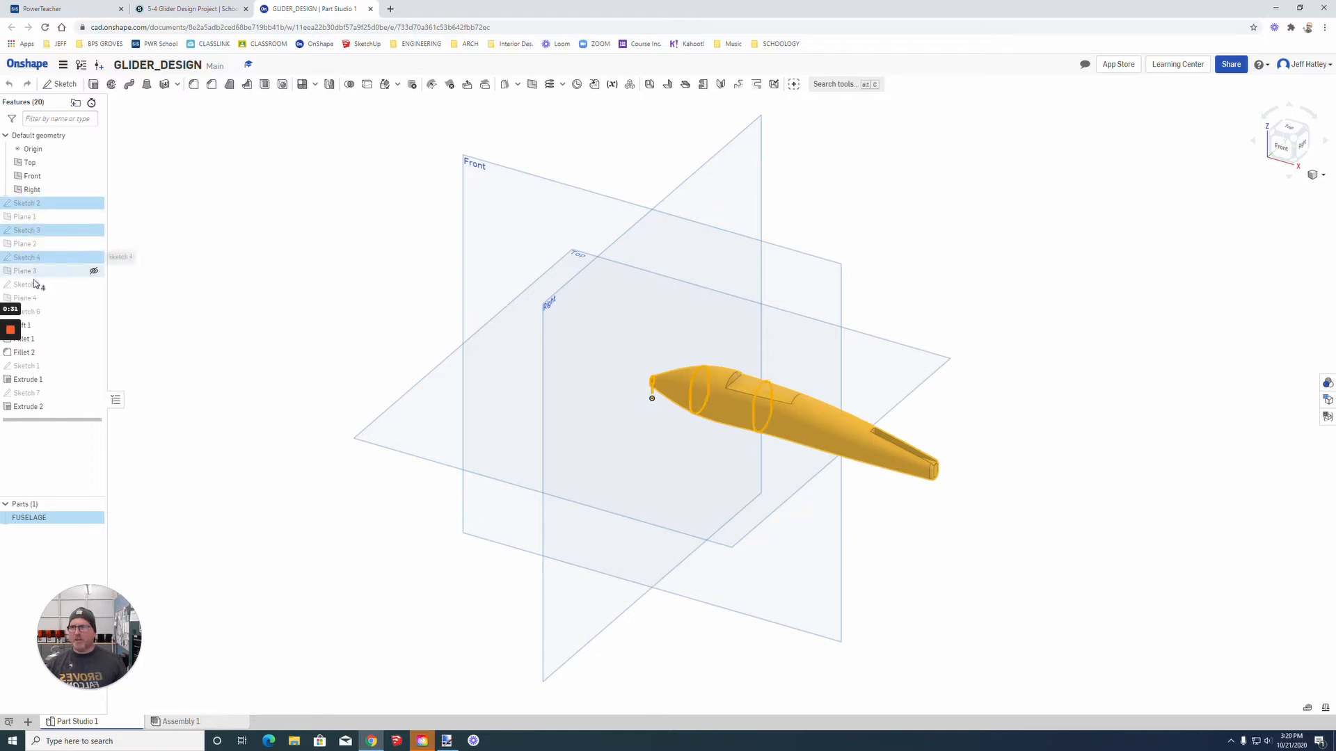
ctrl+click(37, 286)
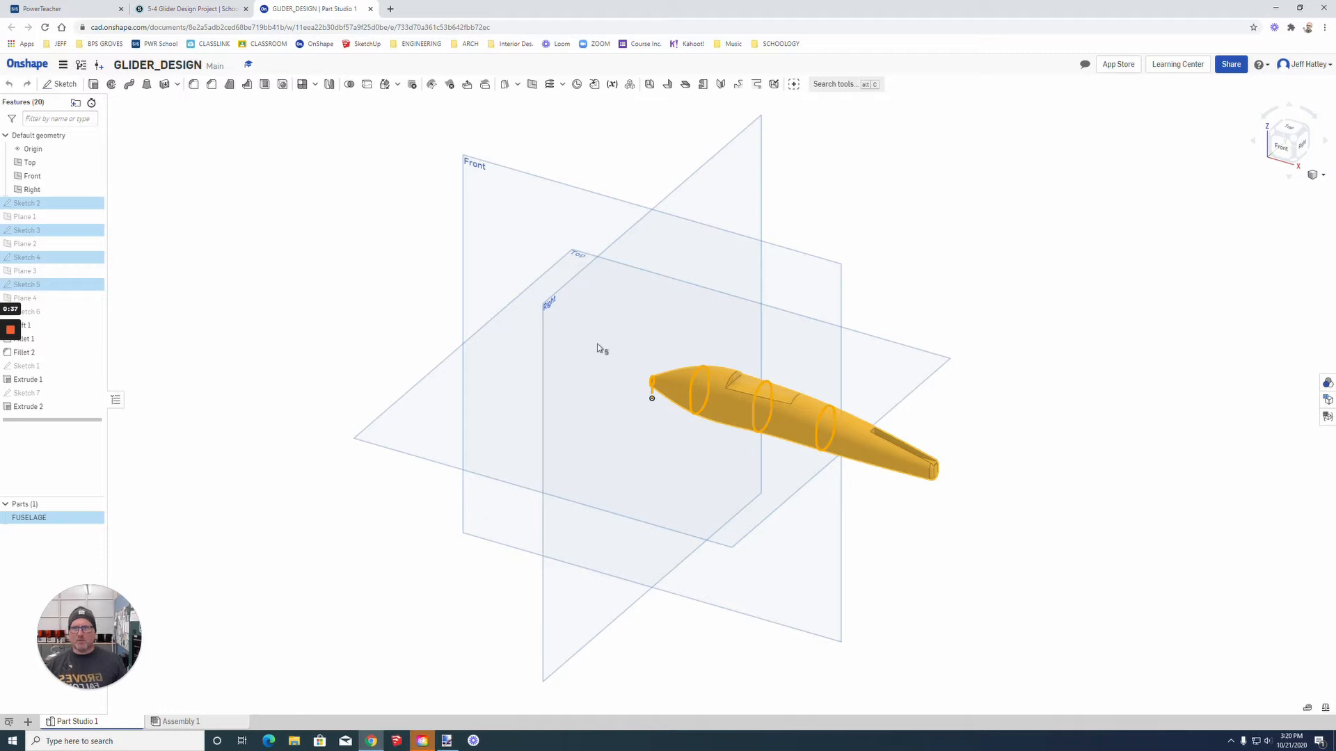
click(31, 365)
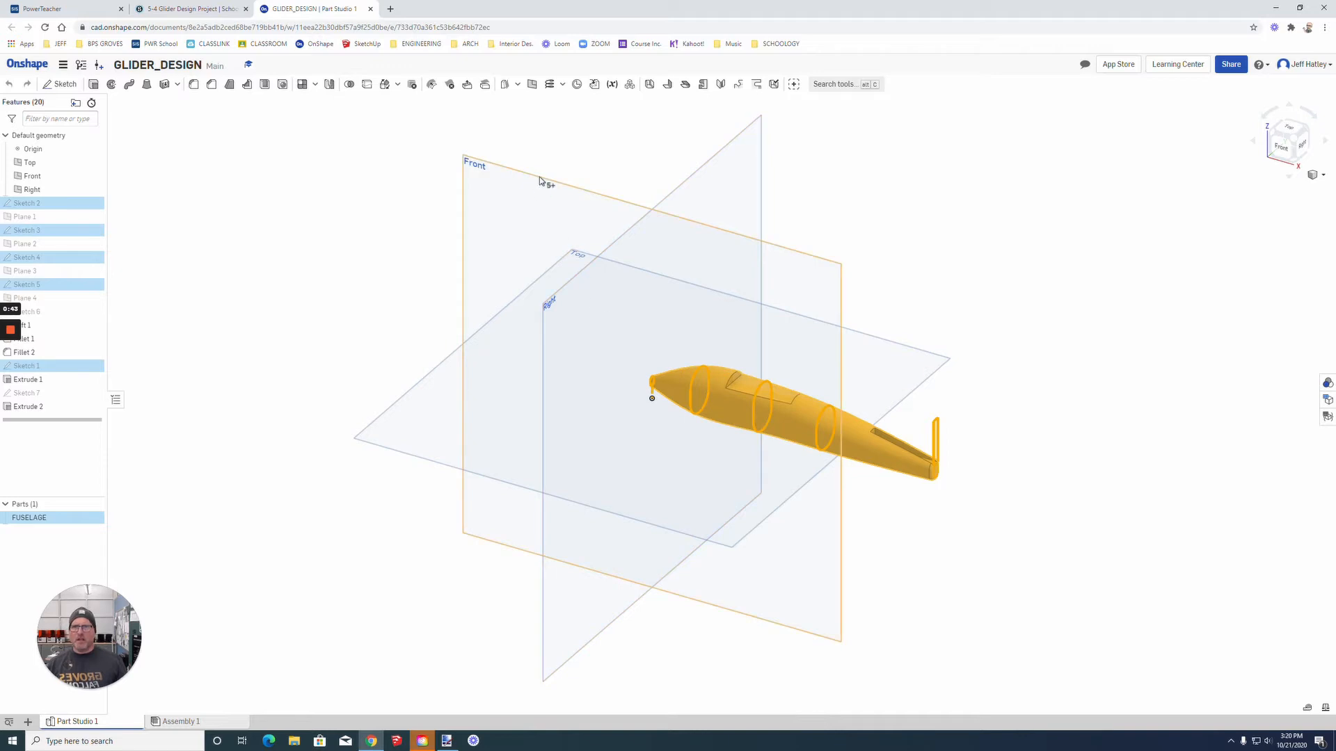
click(52, 368)
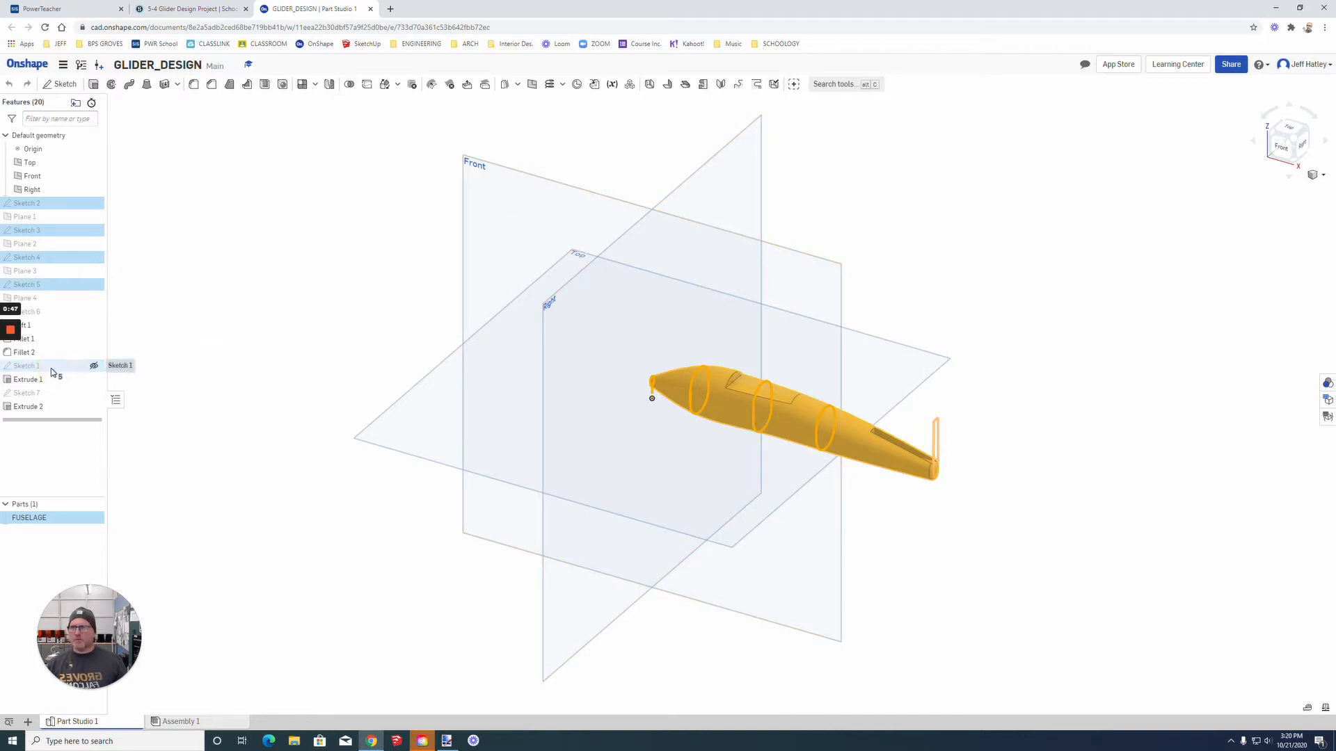
click(28, 393)
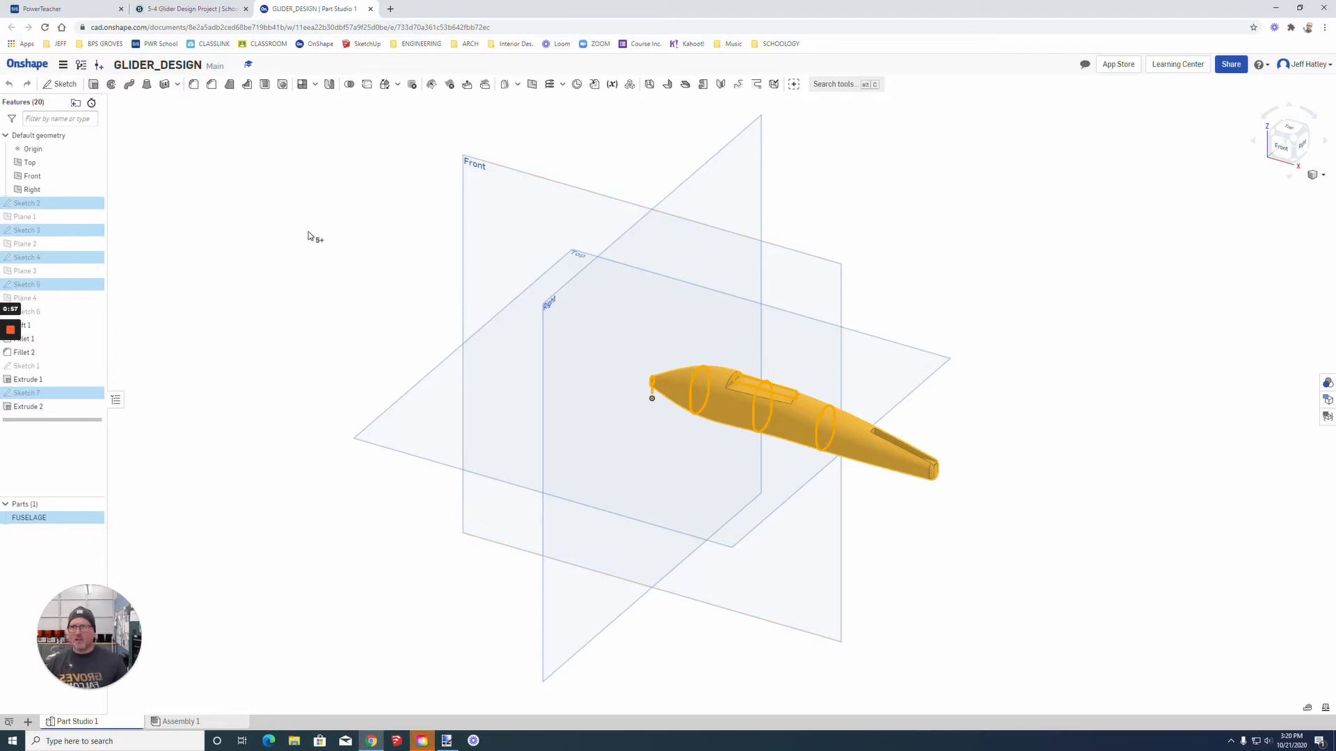
click(255, 220)
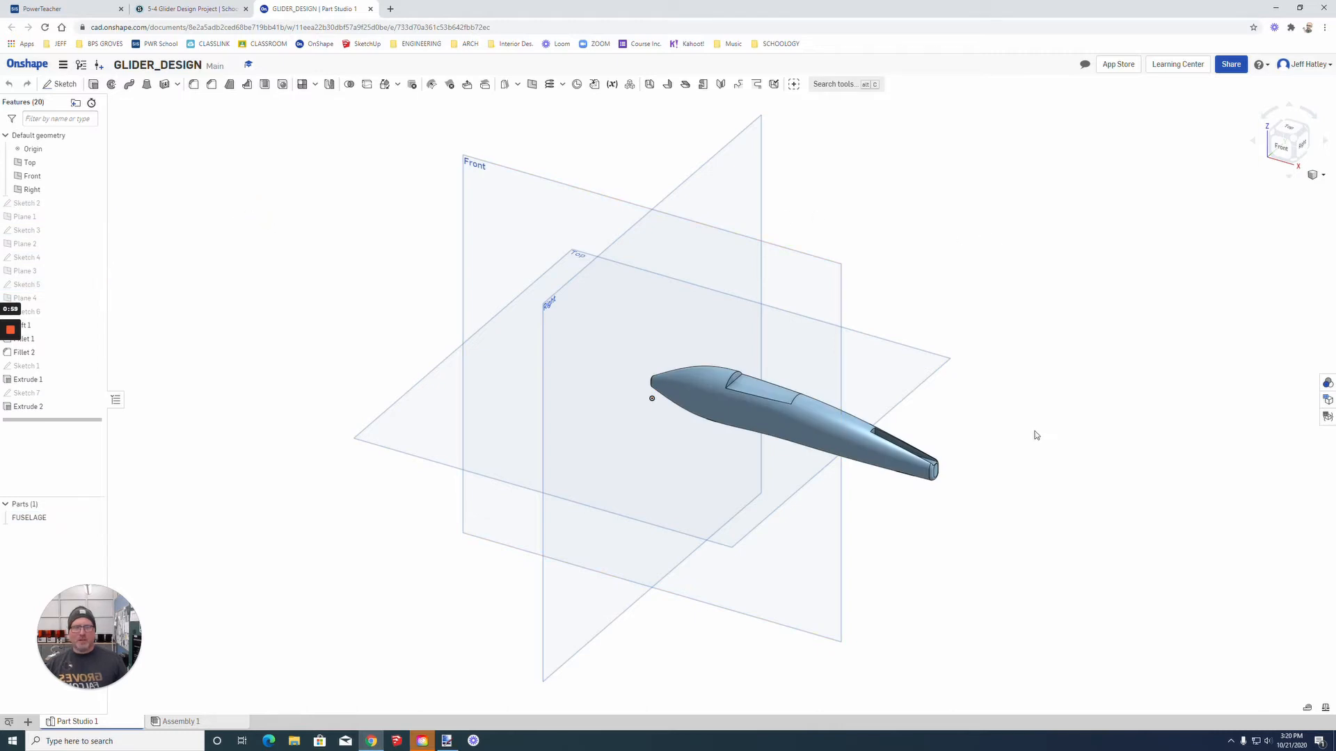
Step: Start a sketch on the flat face of the wing cutout in the fuselage, viewed from the top
scroll(1035, 435, up, 3)
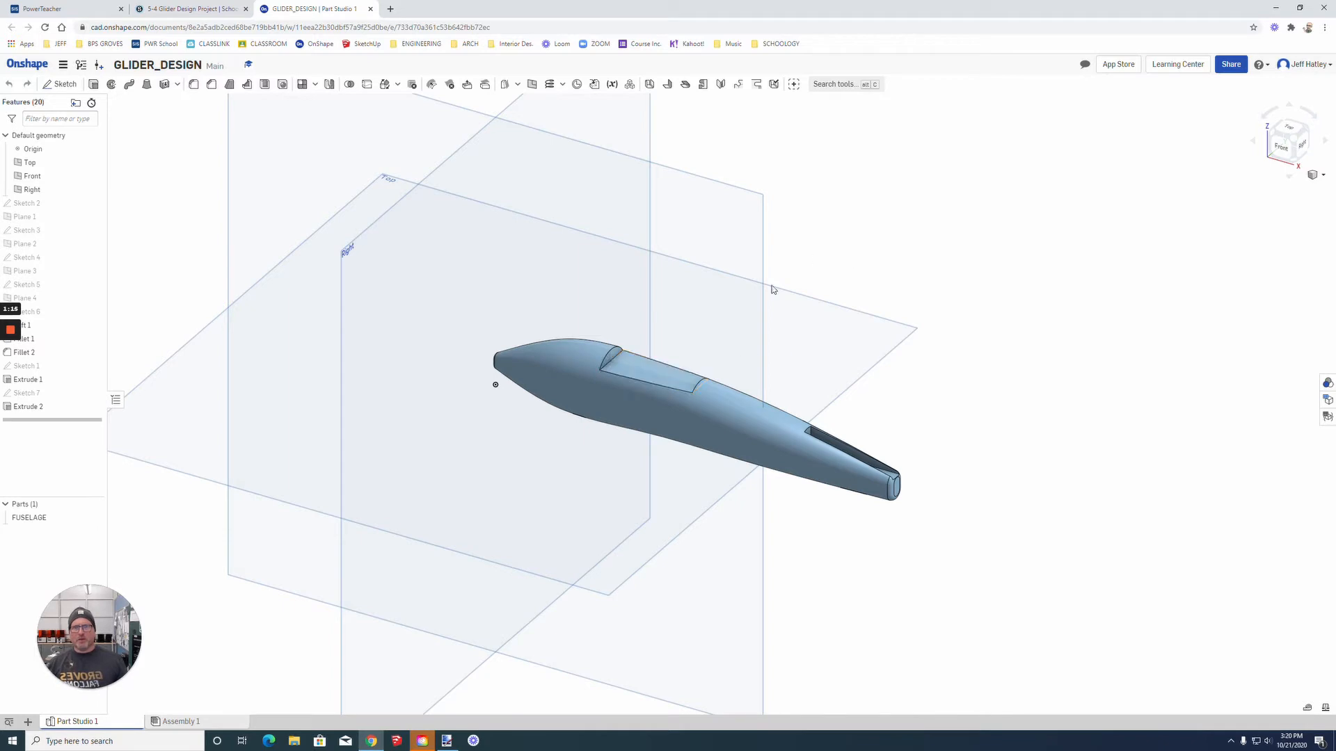
click(641, 371)
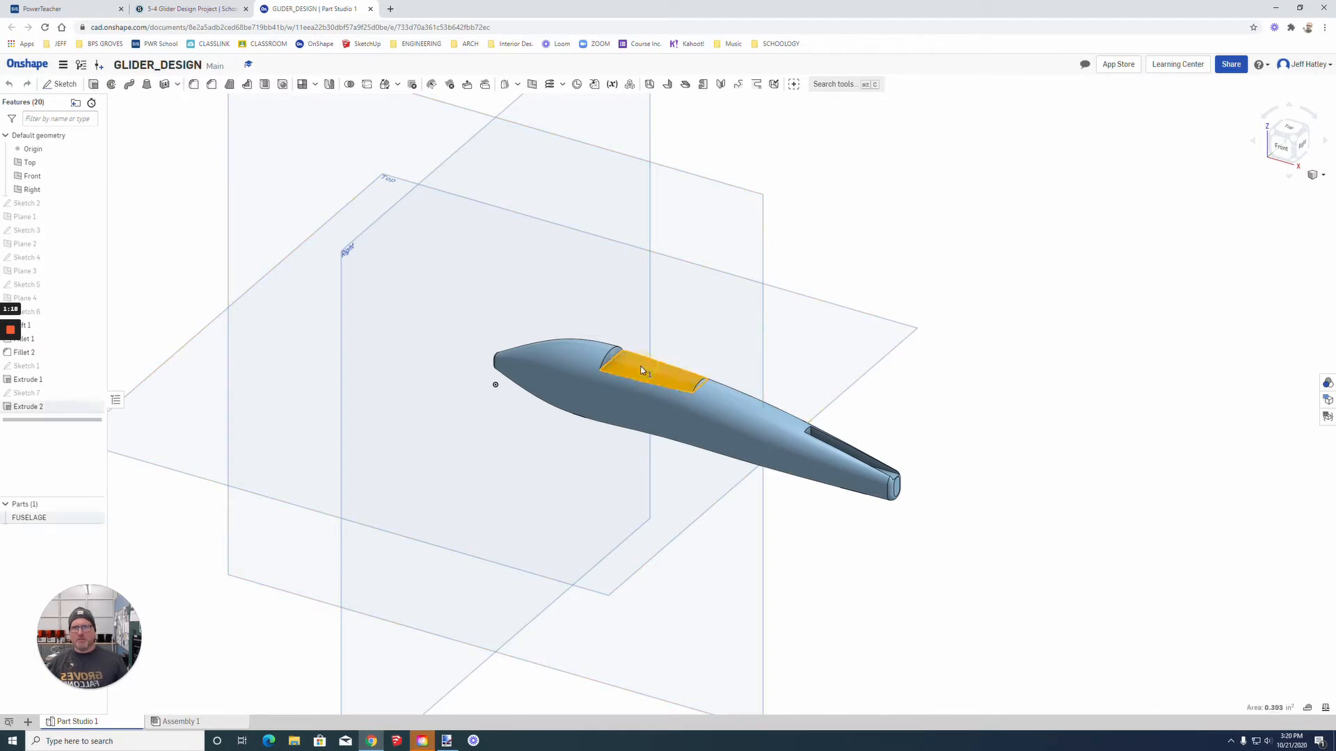
click(1293, 132)
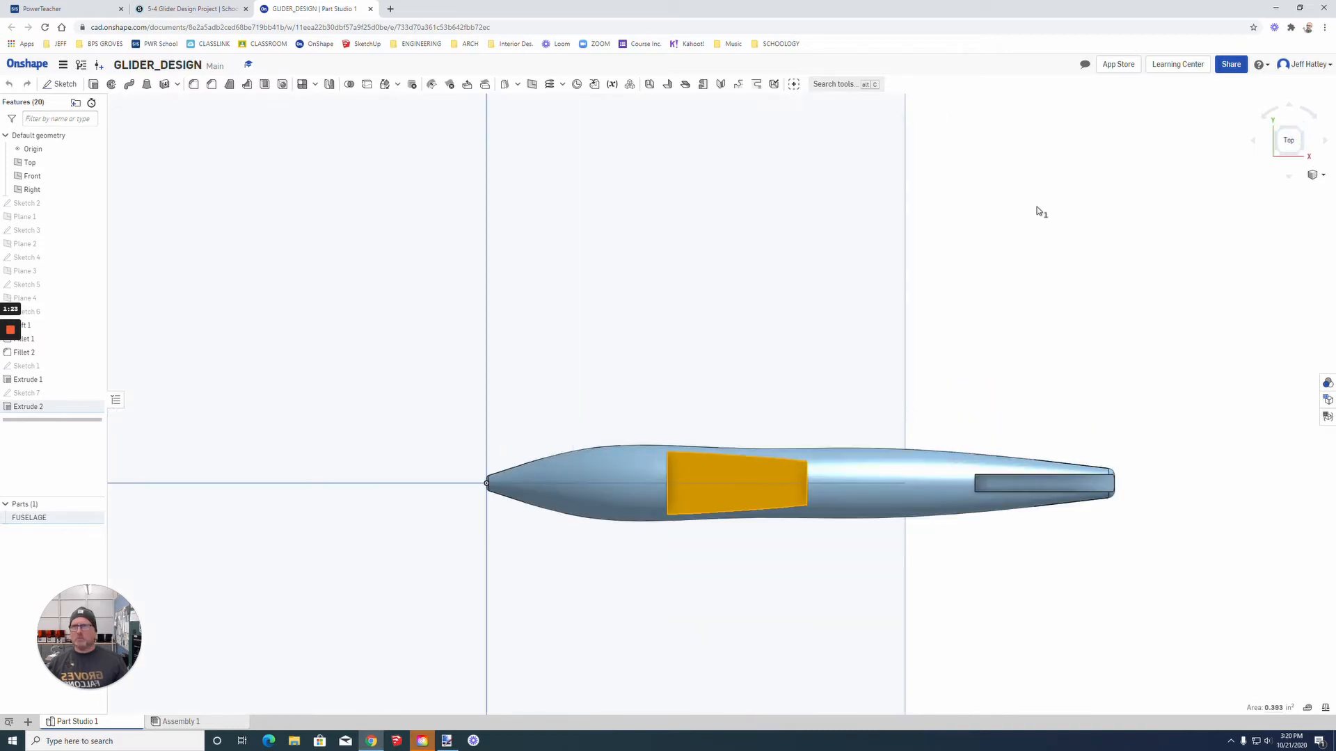
click(58, 84)
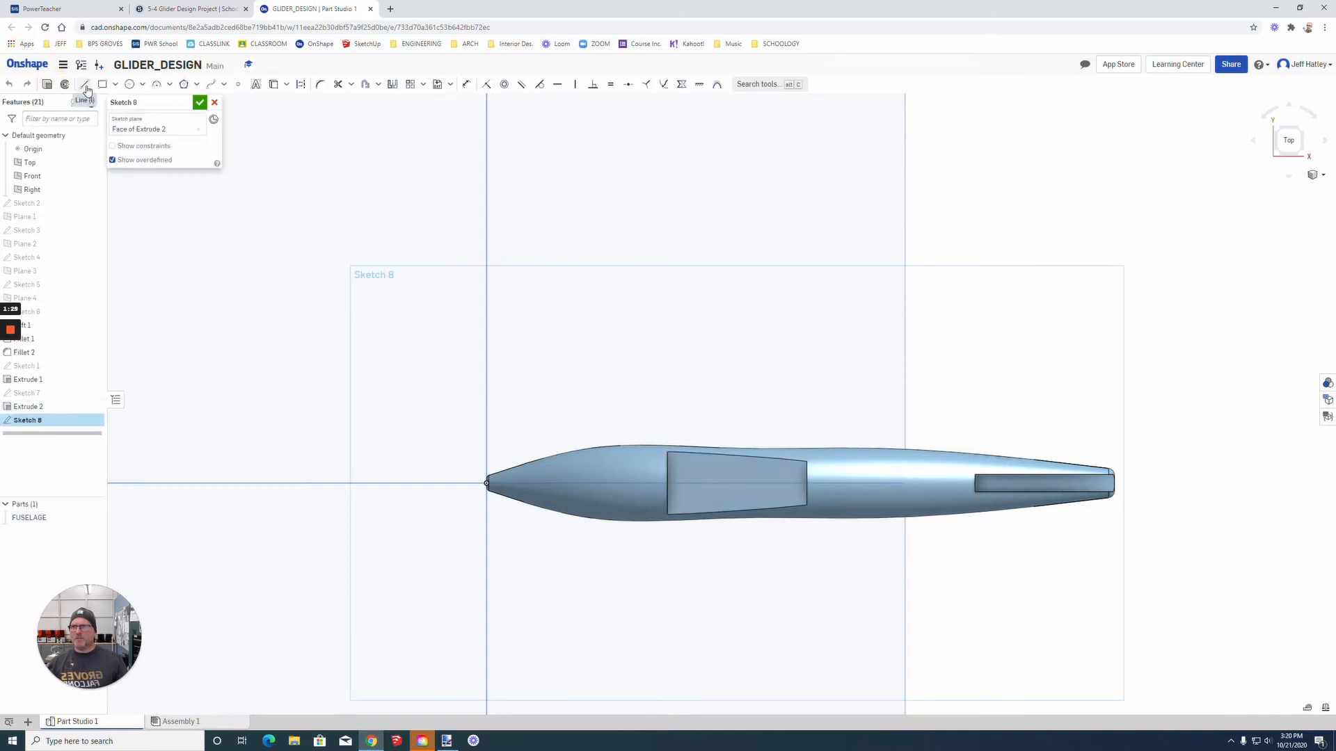
Step: Draw a closed half-wing outline from the cutout's centreline: front root line about 0.42 in, leading edge 1.5 in, tip 0.5 in, trailing edge 1.77 in
click(84, 84)
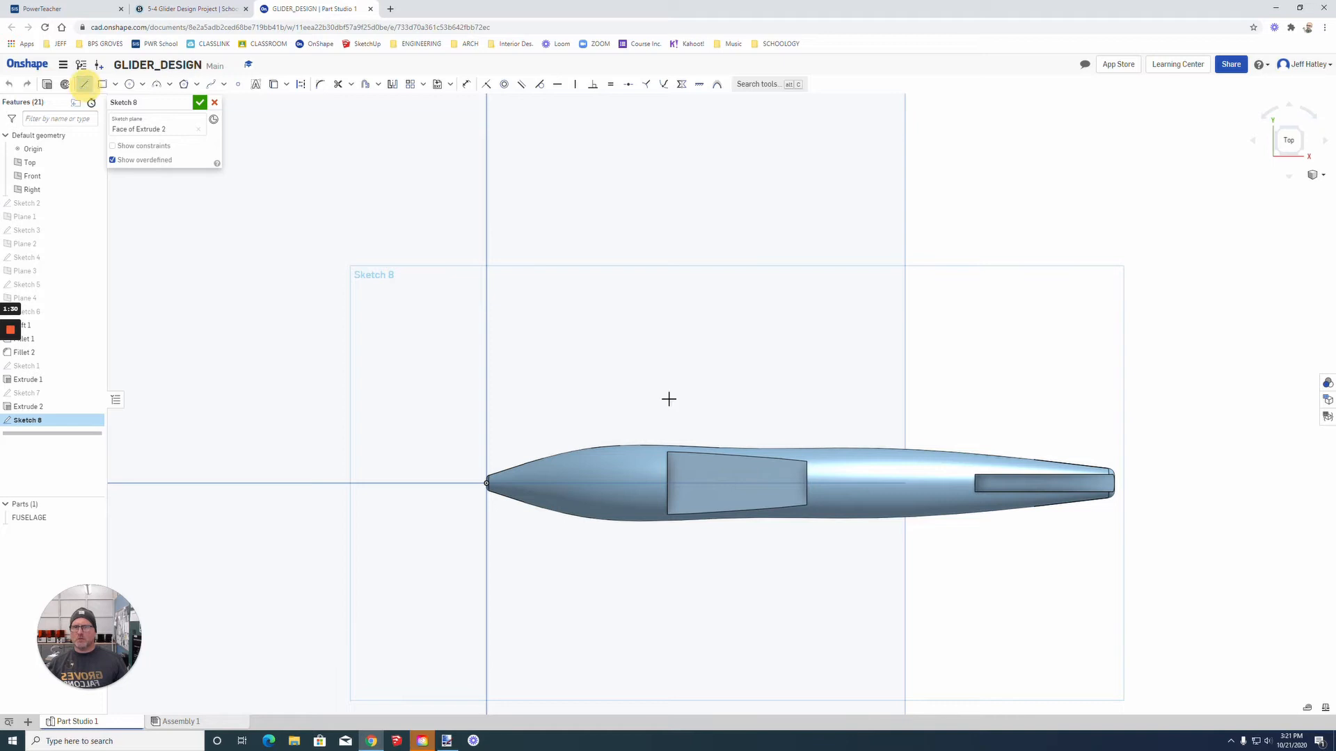
click(673, 489)
click(668, 425)
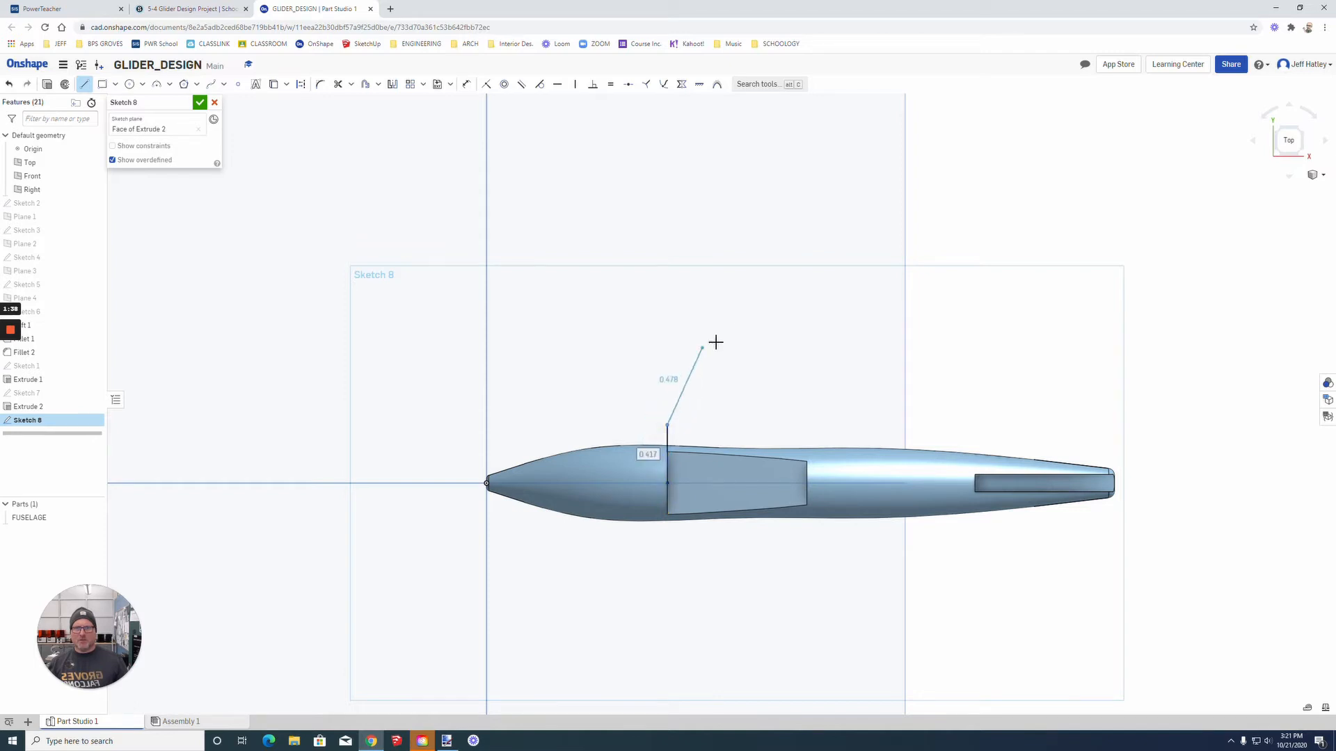
click(741, 228)
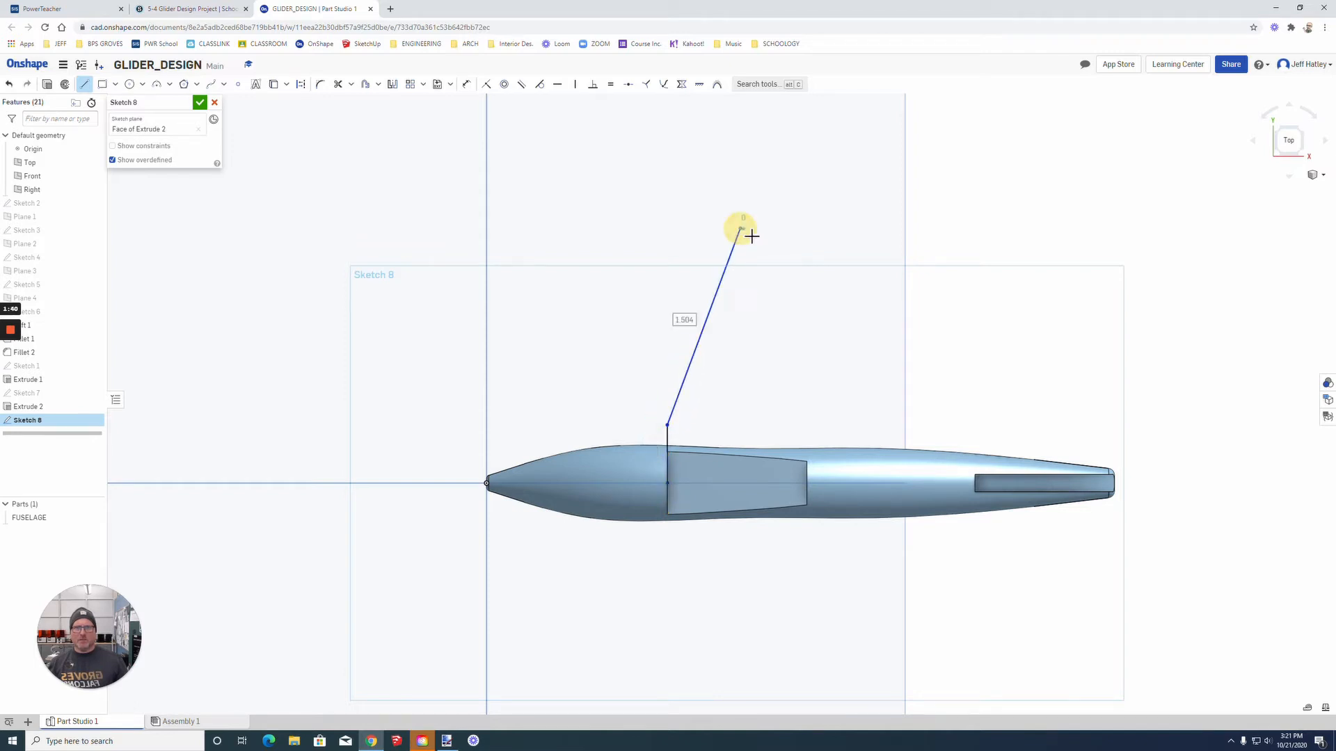
click(813, 239)
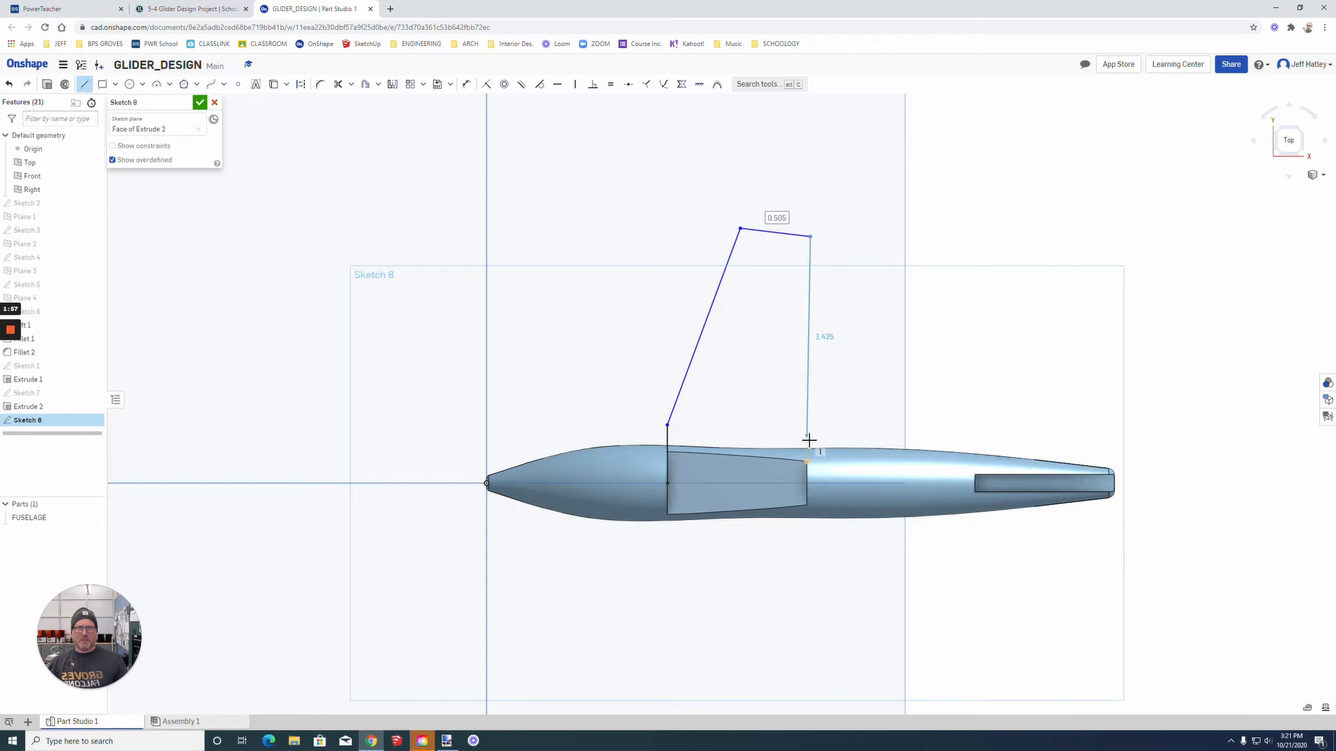
click(806, 483)
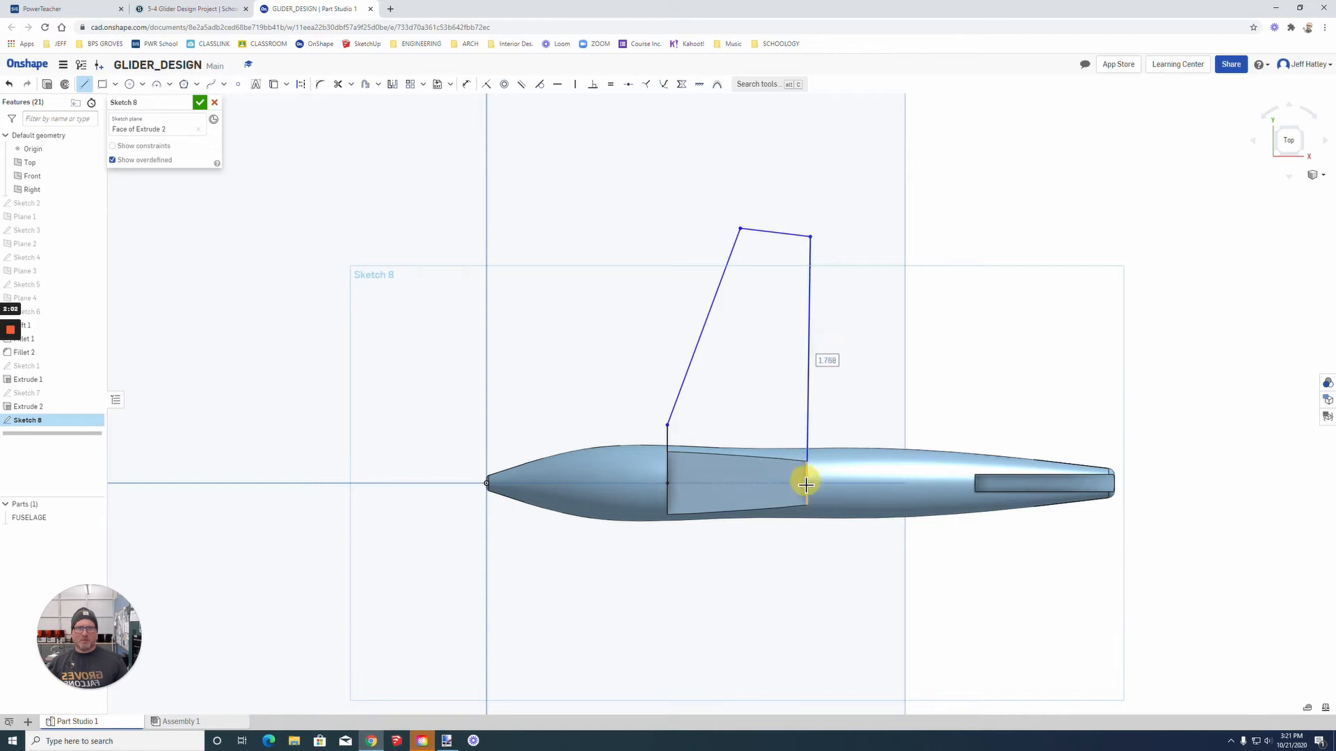
click(668, 483)
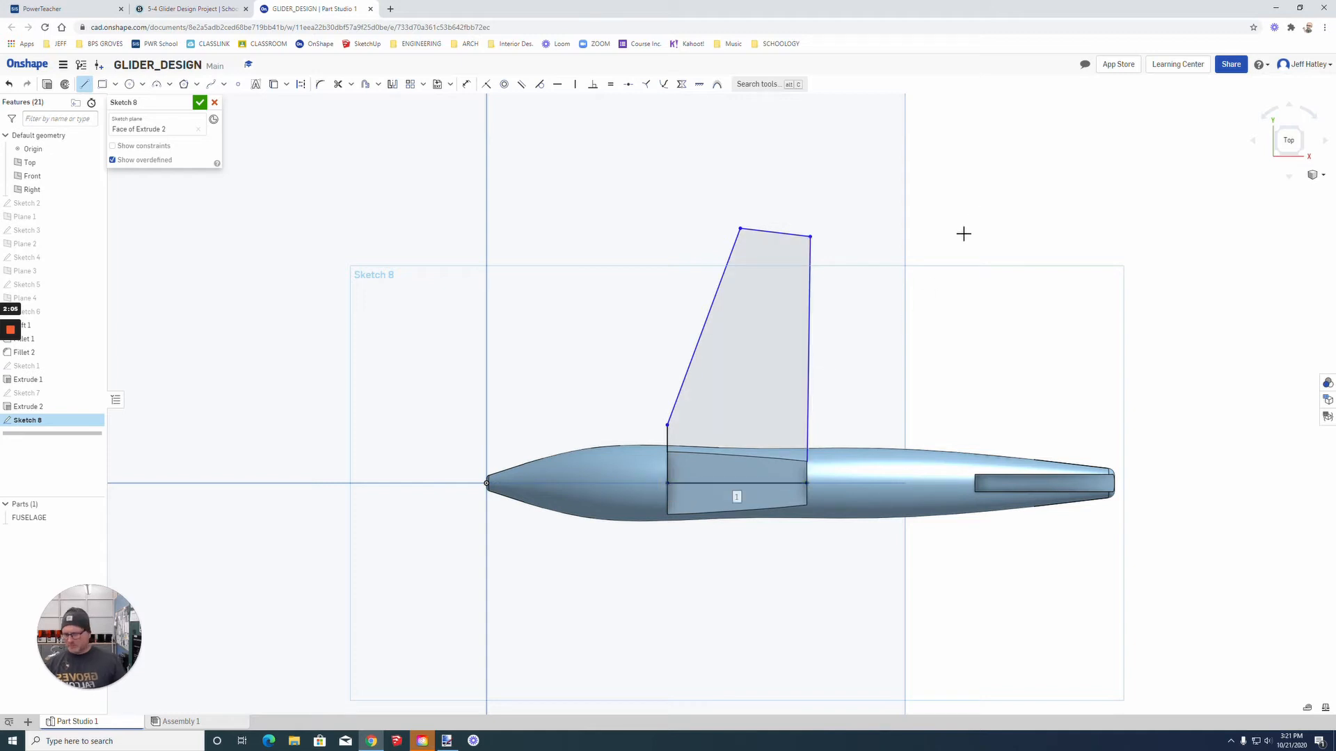
key(Escape)
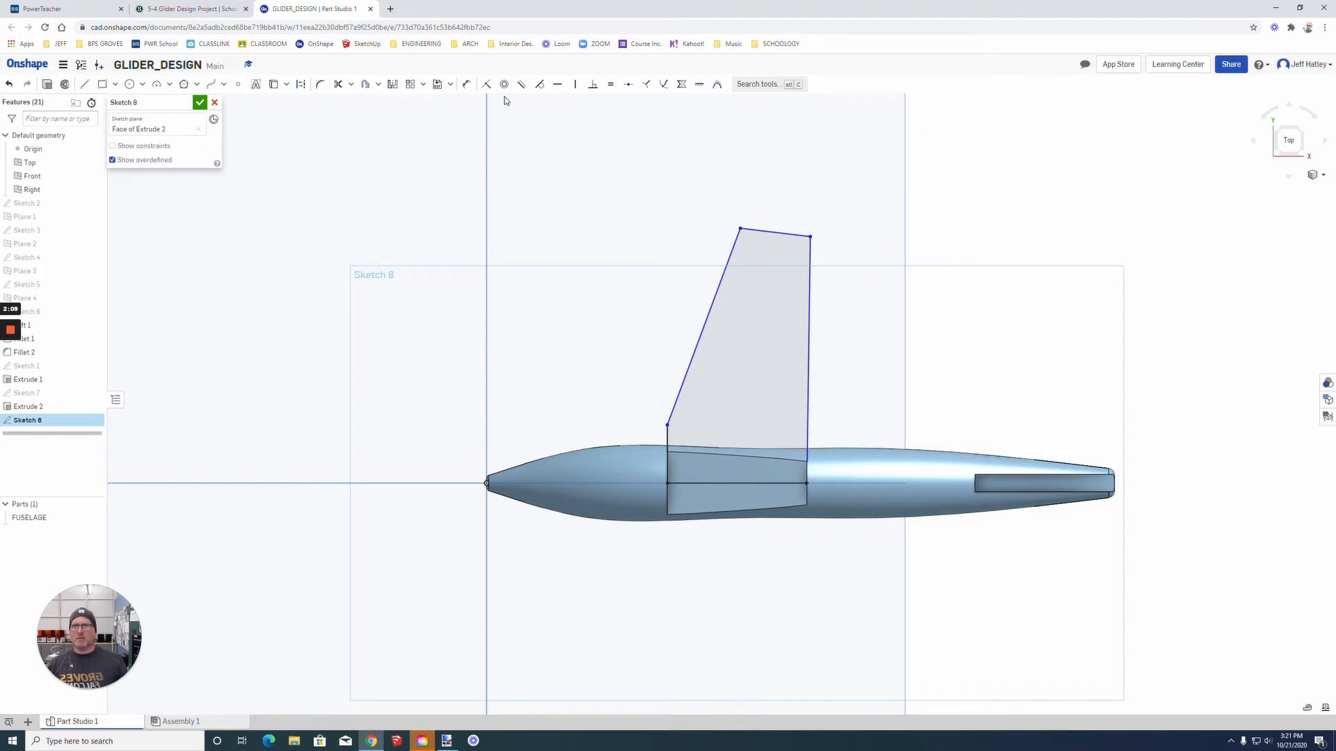
Step: Dimension the distance from the centreline root line to the wing tip's front corner as 3 in
click(466, 85)
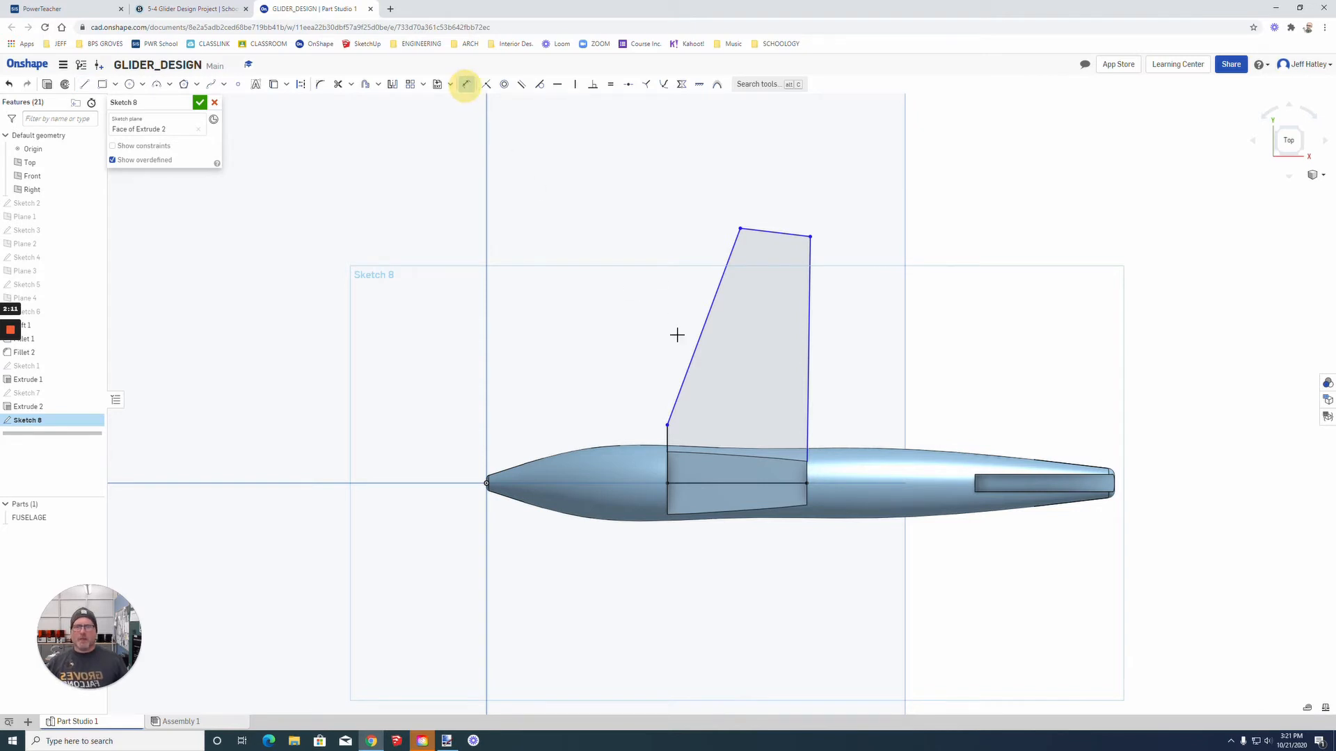
click(745, 486)
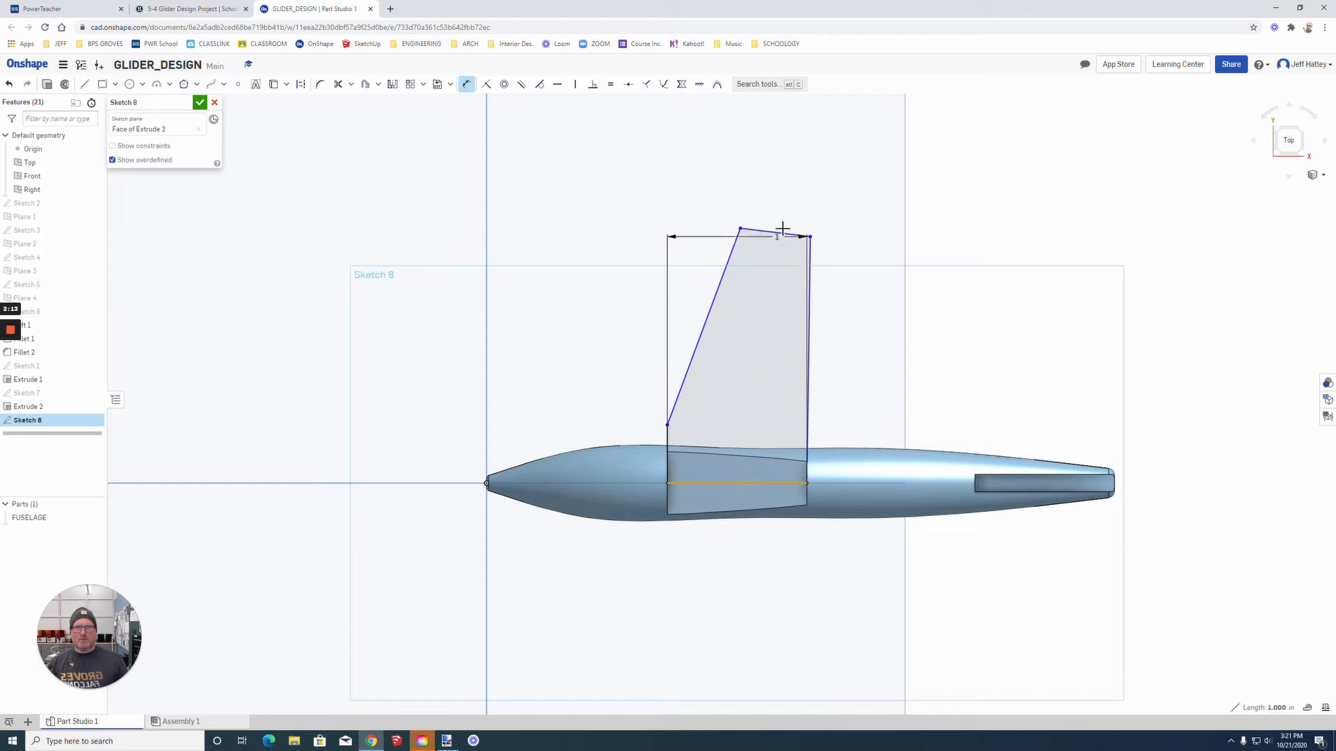
click(740, 229)
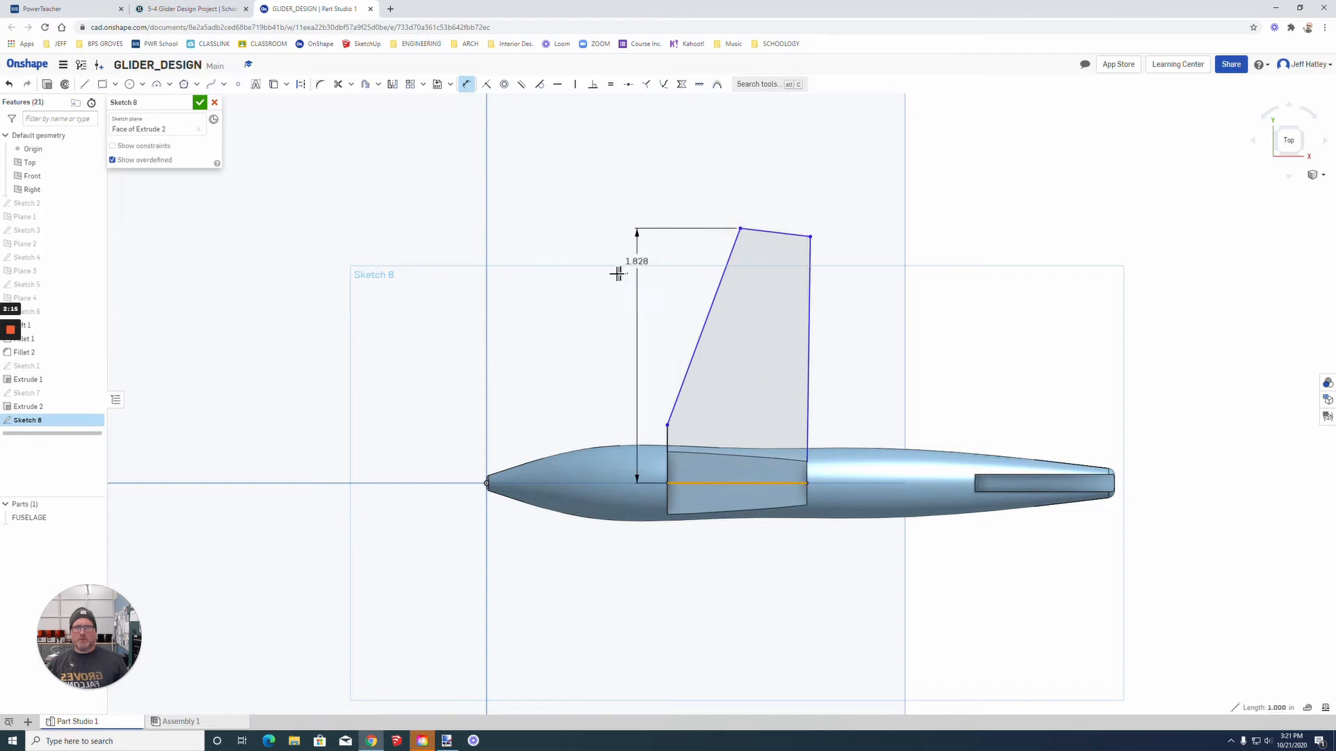
click(442, 297)
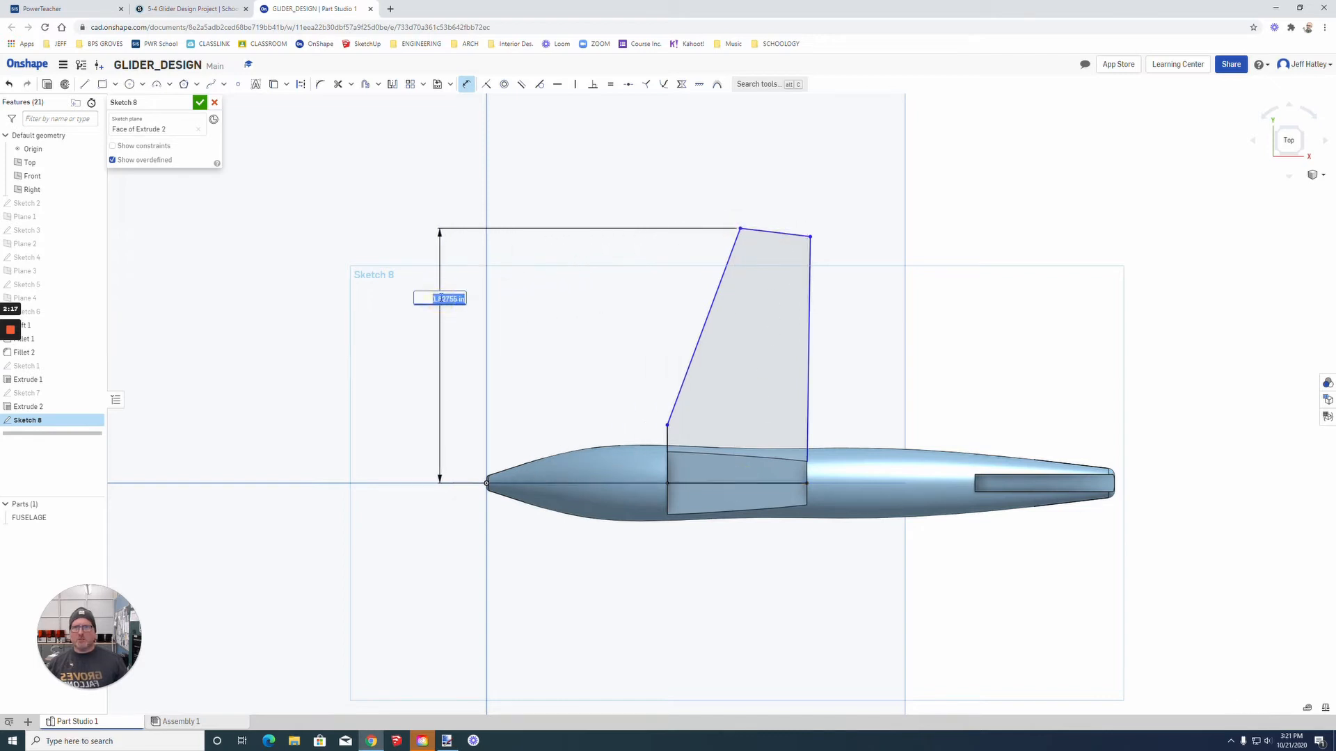
key(Return)
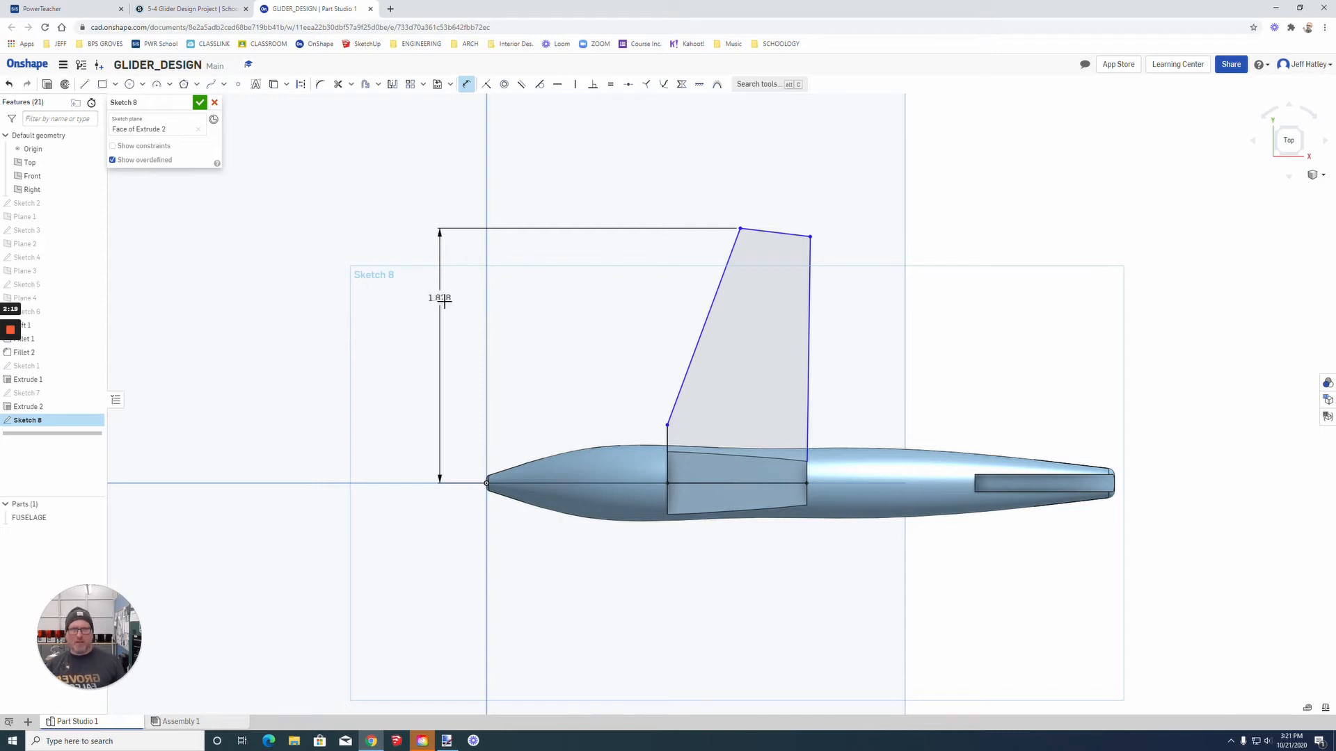
scroll(698, 417, down, 2)
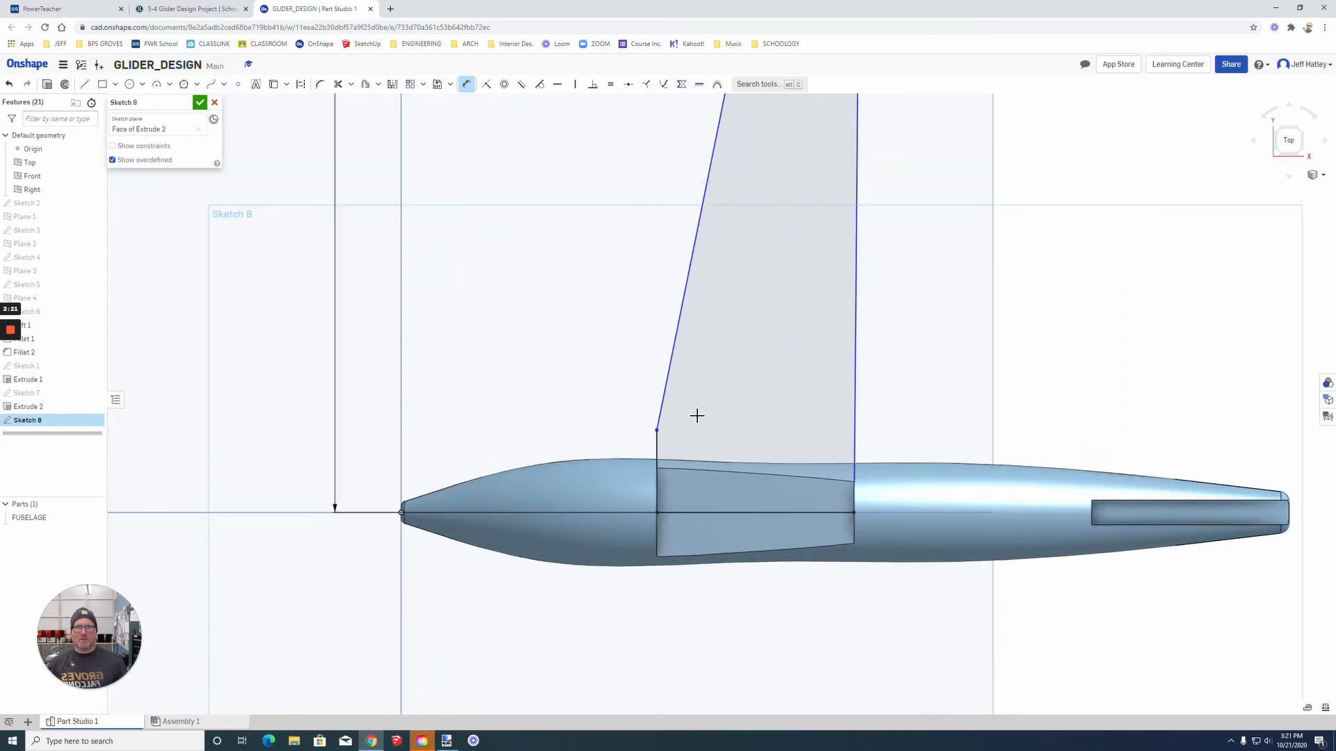
scroll(697, 416, up, 3)
scroll(699, 416, up, 1)
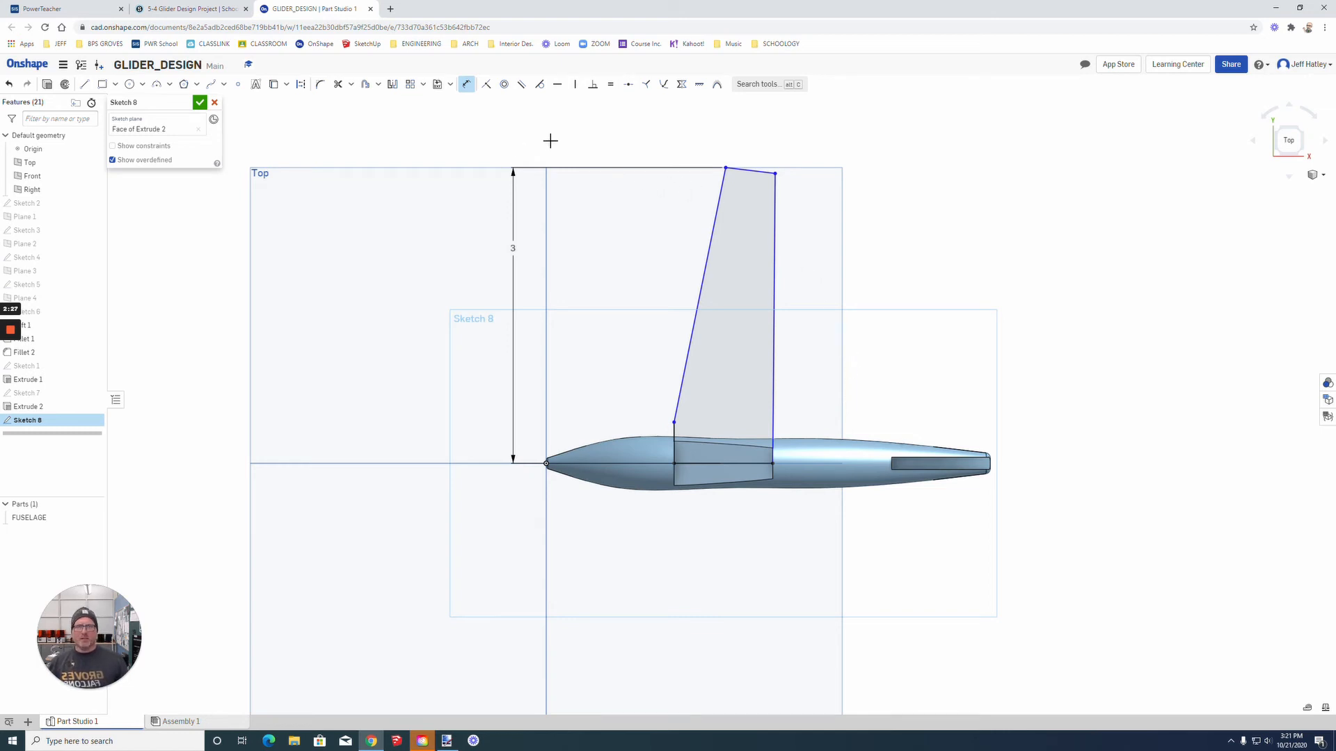
Step: Mirror the half-wing outline about the root line along the fuselage centreline
click(392, 85)
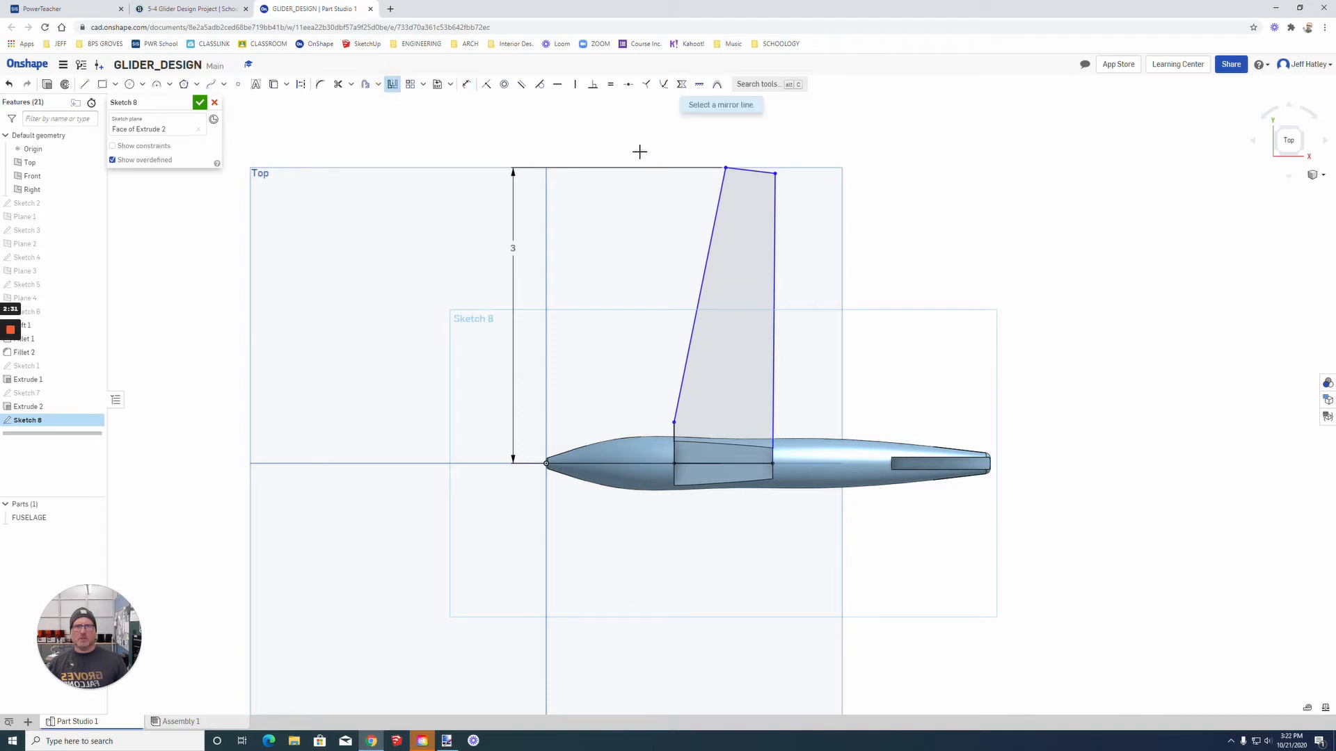
click(722, 464)
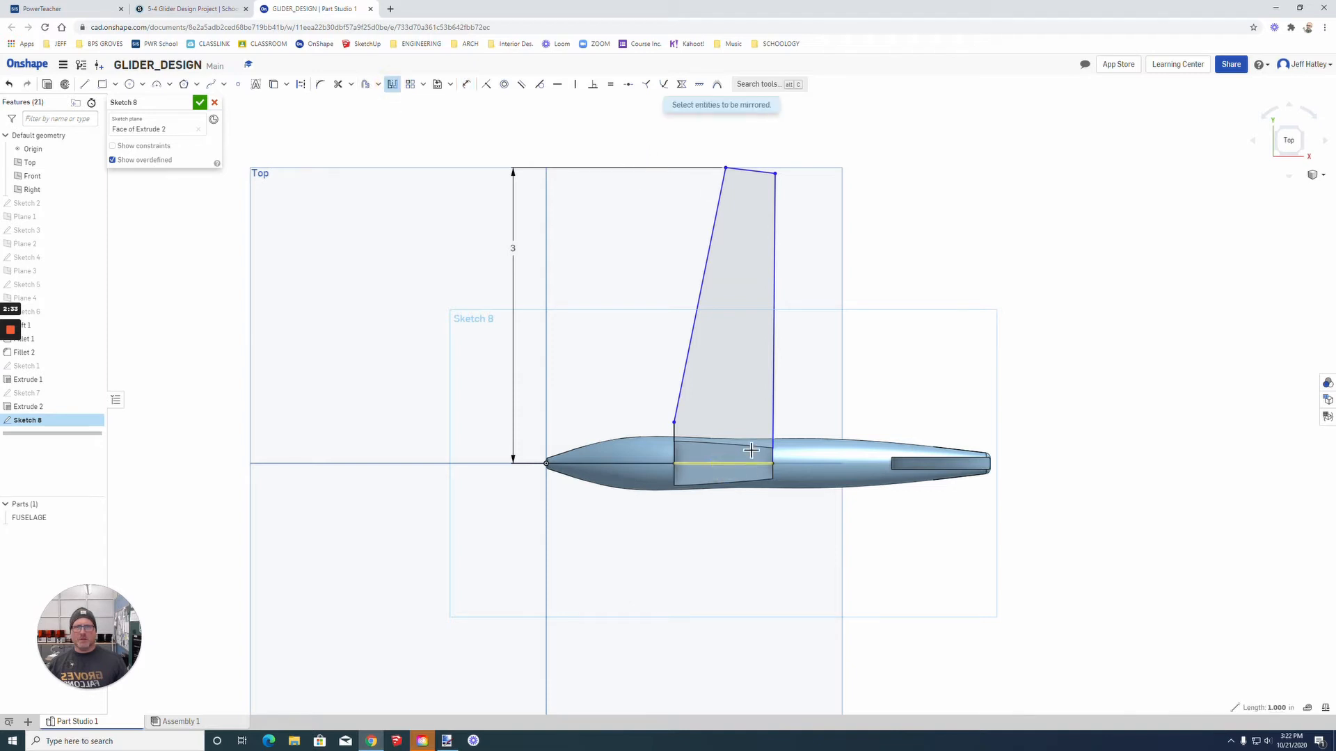
mouse_move(599, 145)
mouse_down()
mouse_move(742, 286)
mouse_move(872, 503)
mouse_move(868, 492)
mouse_up()
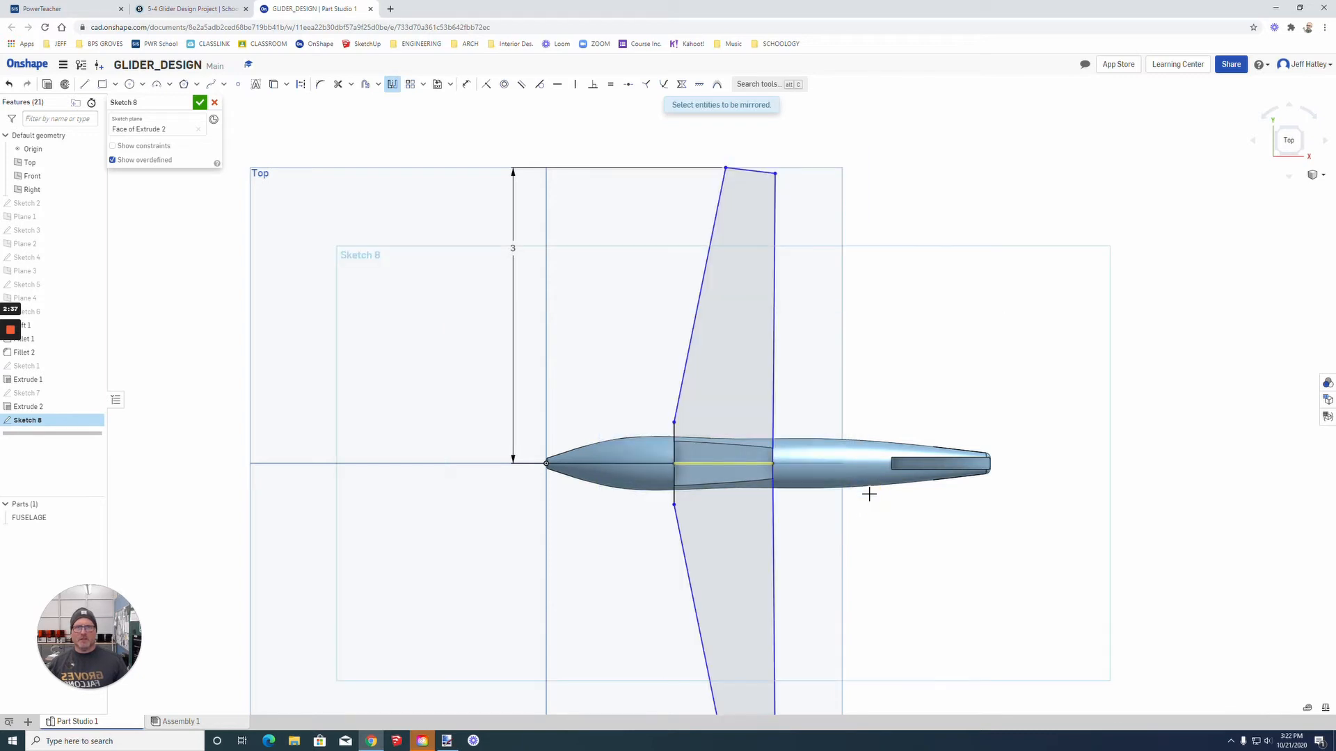
Step: Extrude the full wing profile to a blind depth of 0.125 in as a new part separate from the fuselage
scroll(869, 496, down, 2)
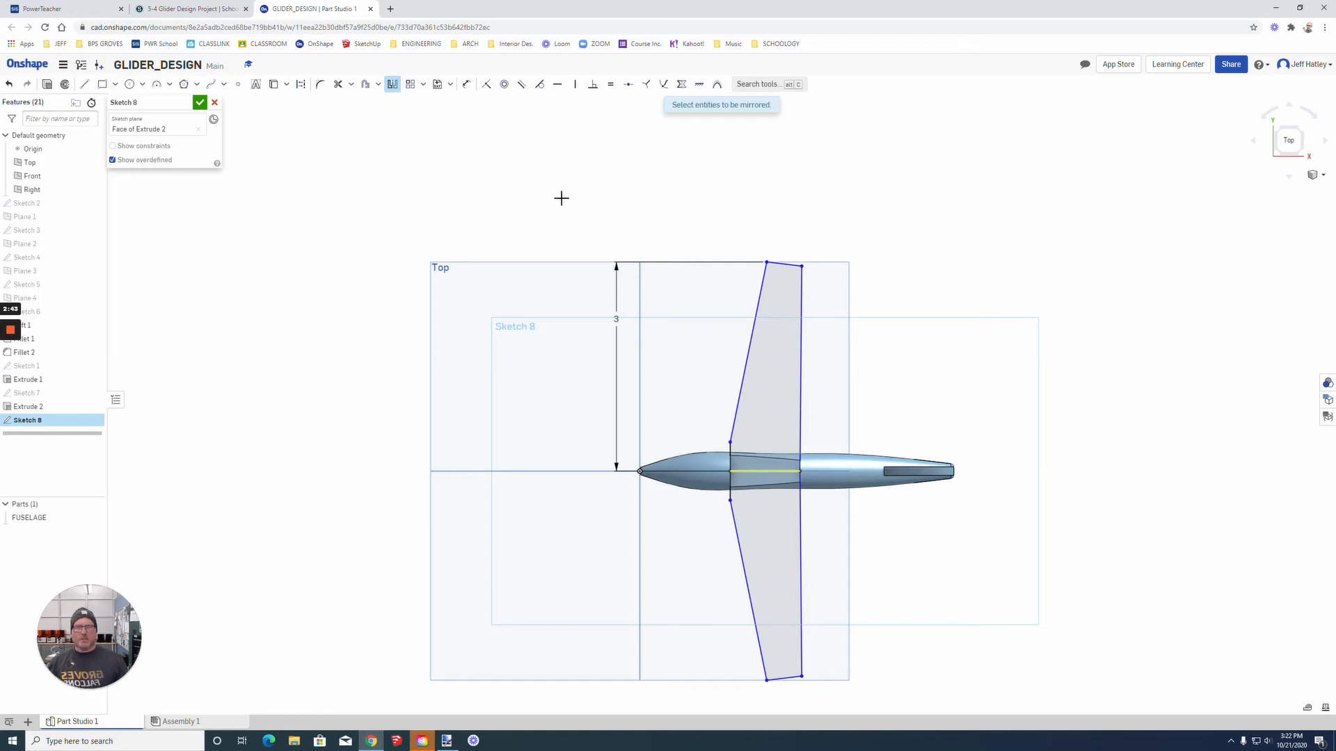
click(47, 84)
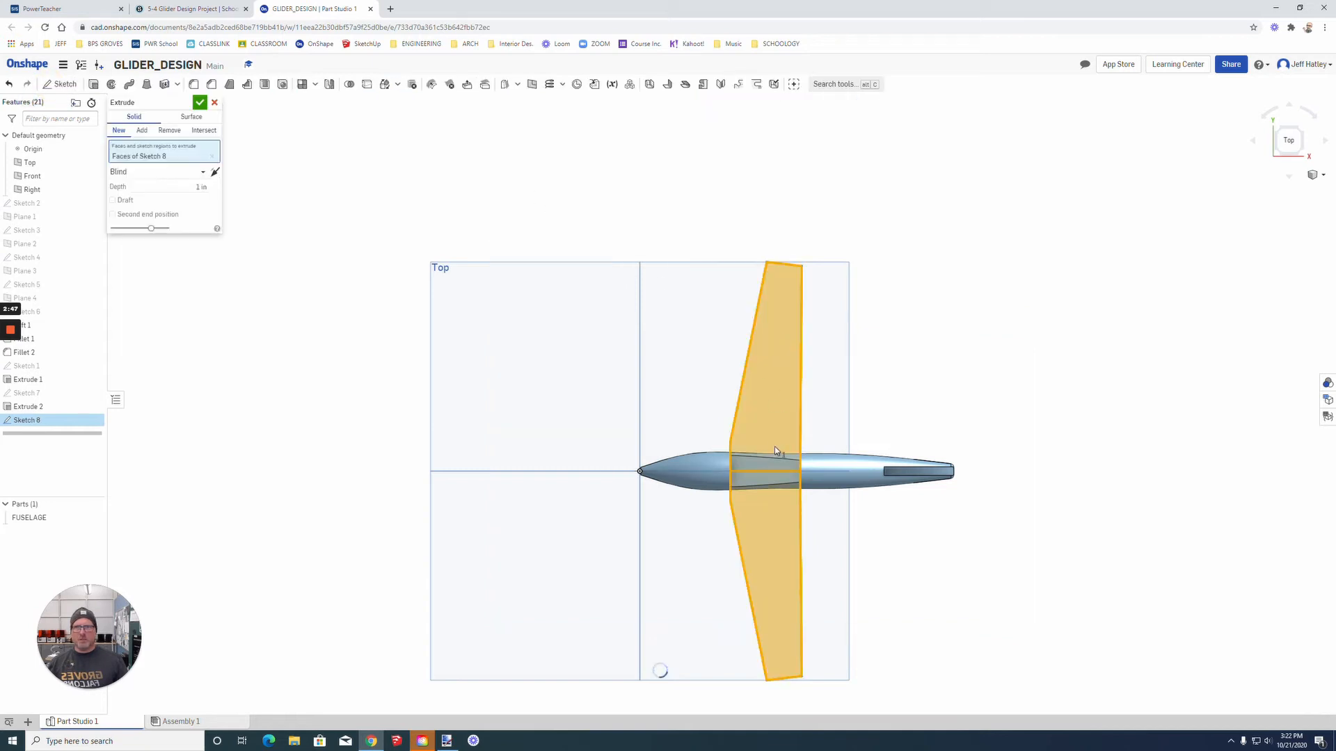
click(198, 189)
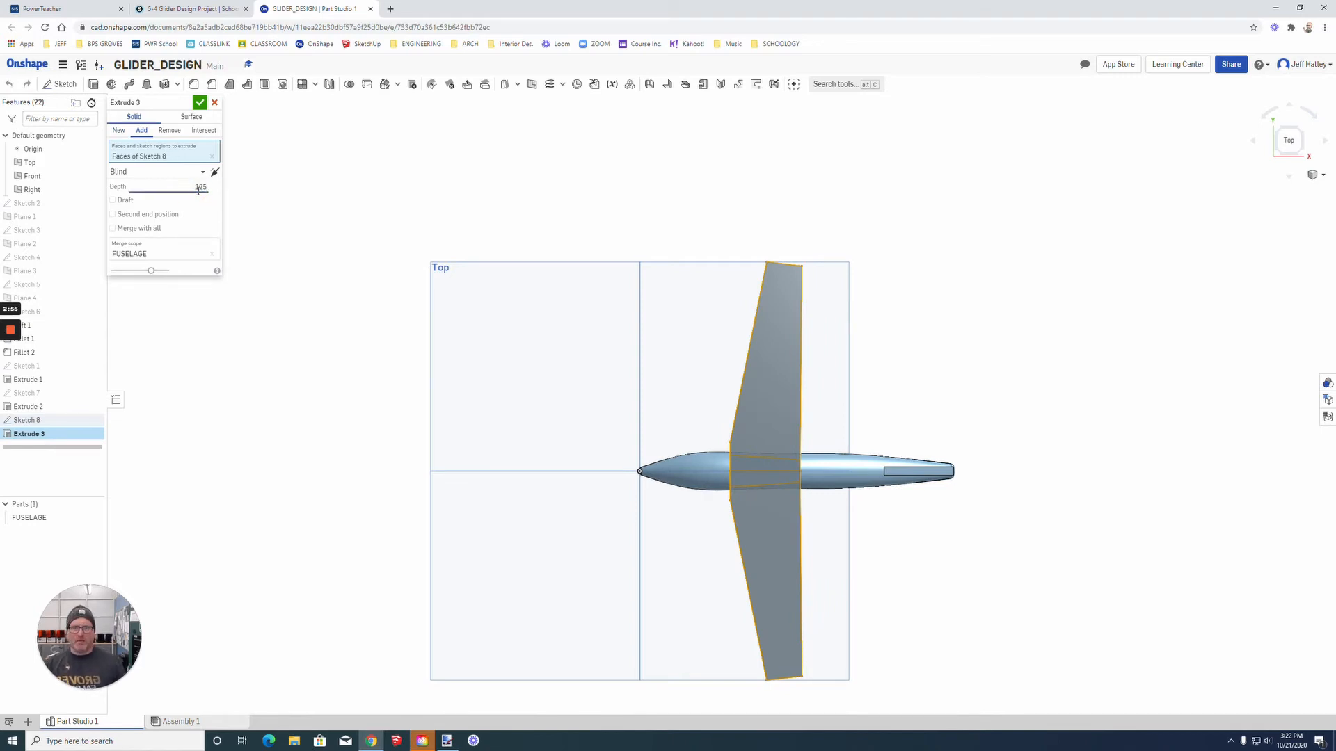
click(119, 131)
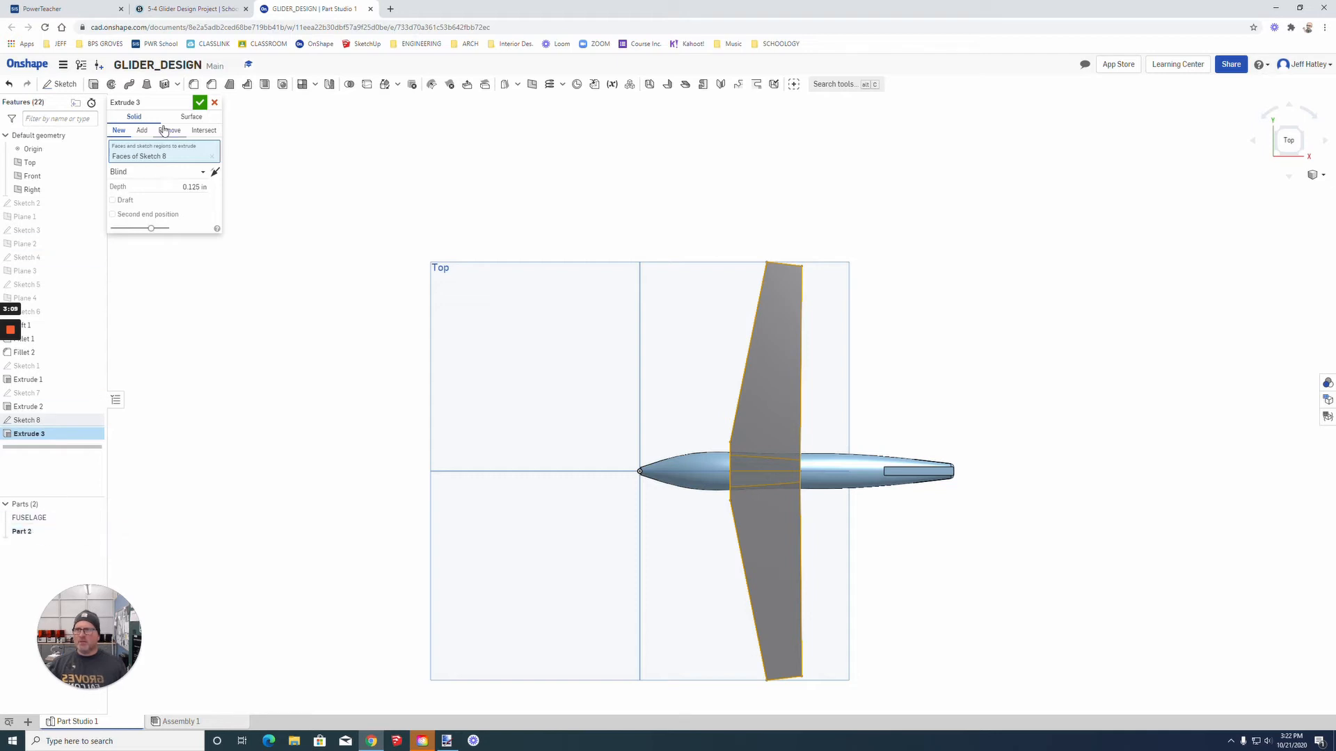
click(200, 103)
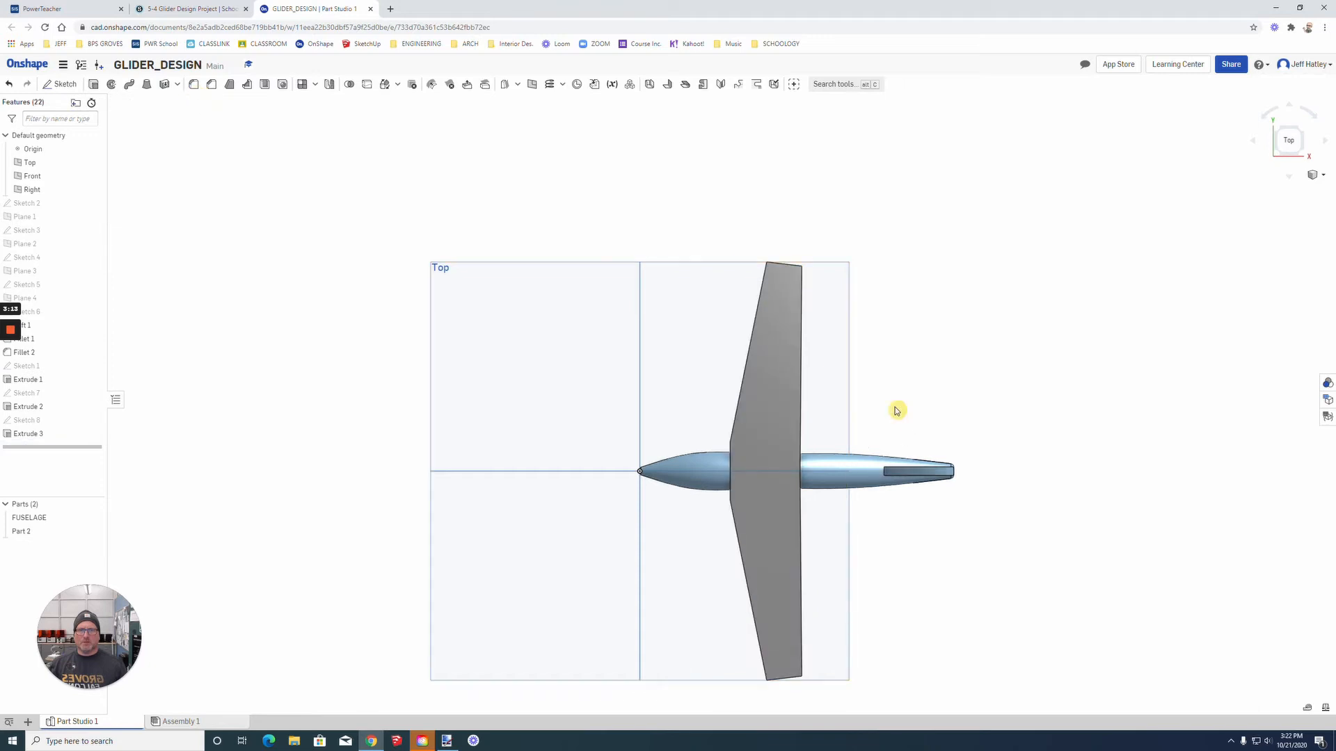
Step: Rename the wing part as MAIN_WING in the parts list
right_drag(896, 411, 849, 514)
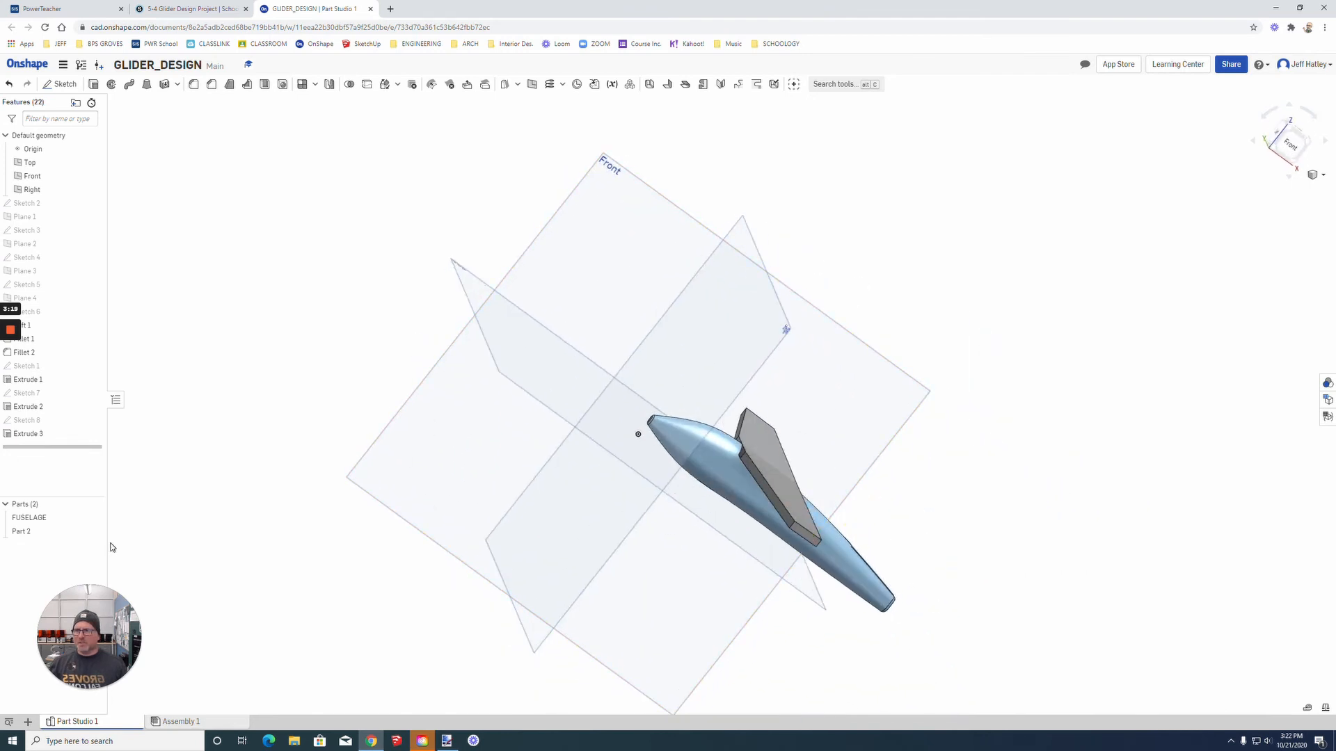
click(33, 535)
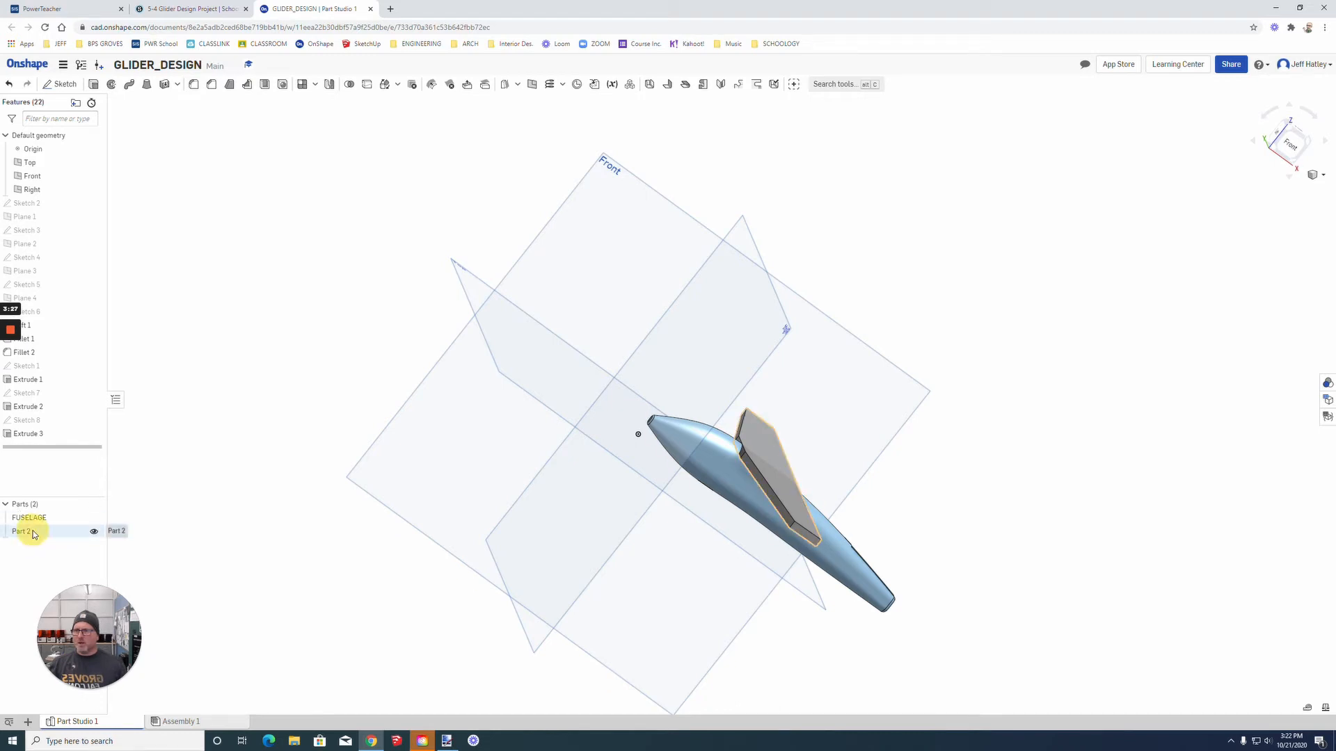
right_click(33, 535)
click(54, 537)
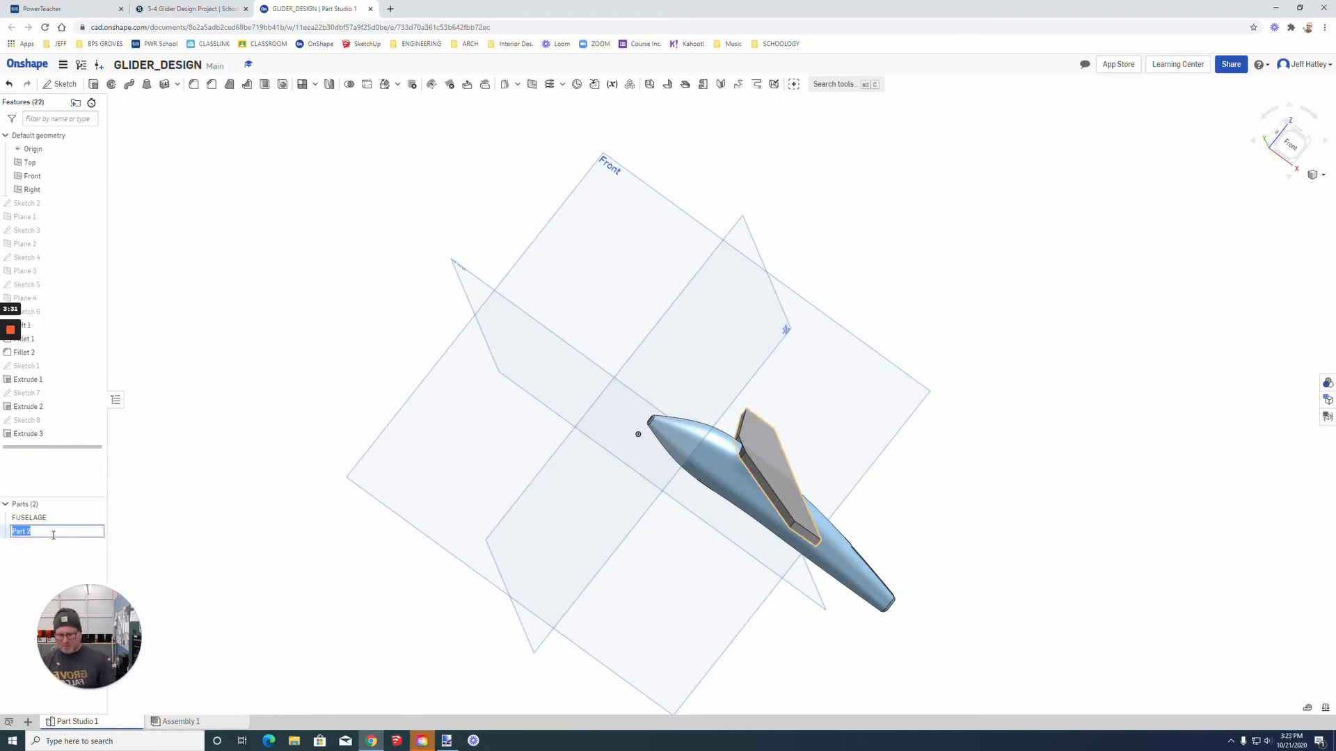
text(MAIN_WING)
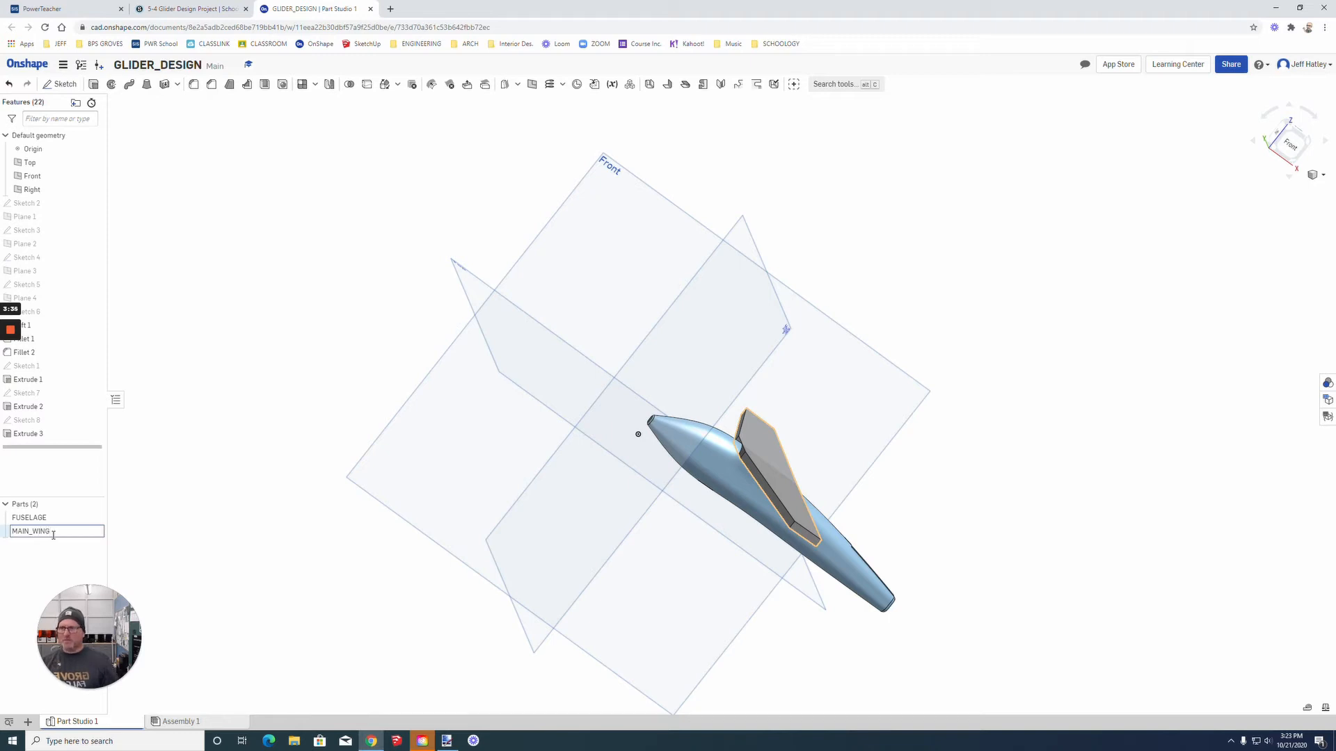
key(Return)
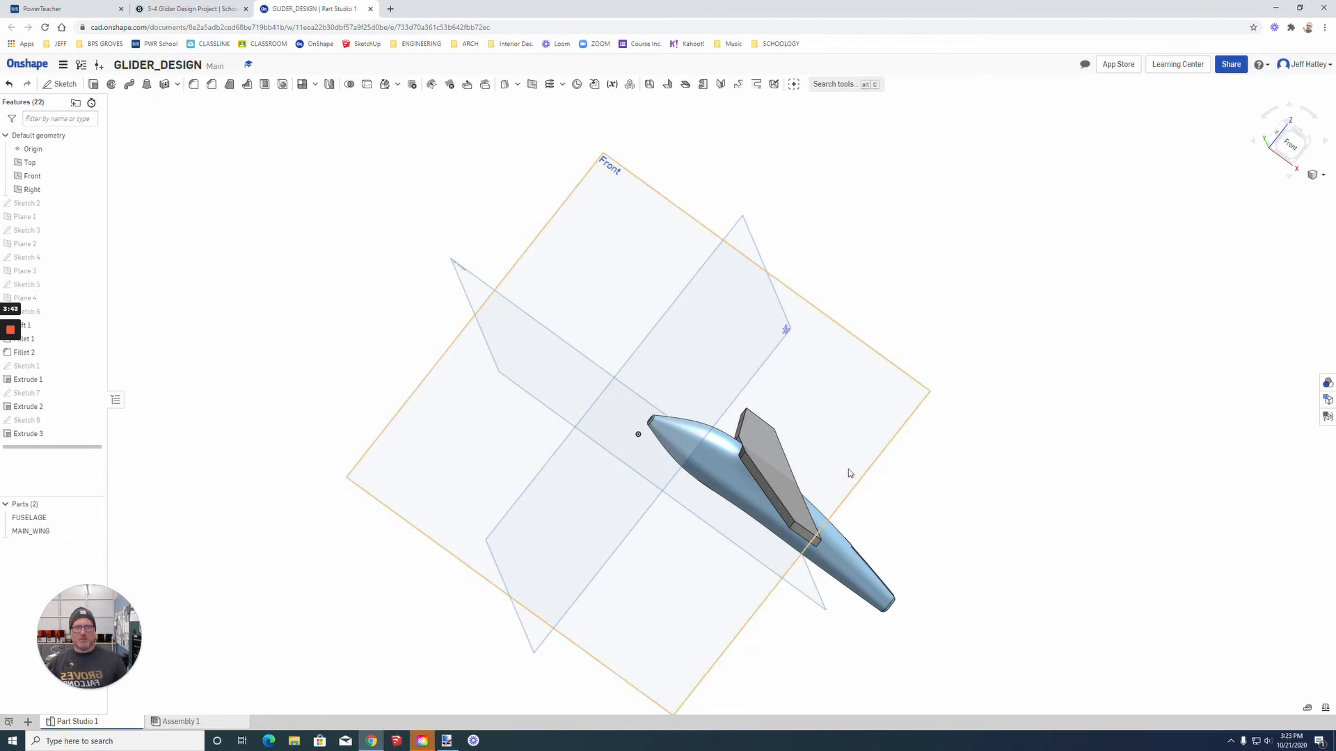
Step: Start a sketch on the inner side face of the fuselage's tail slot, viewed from the front with hidden edges visible
scroll(848, 473, up, 2)
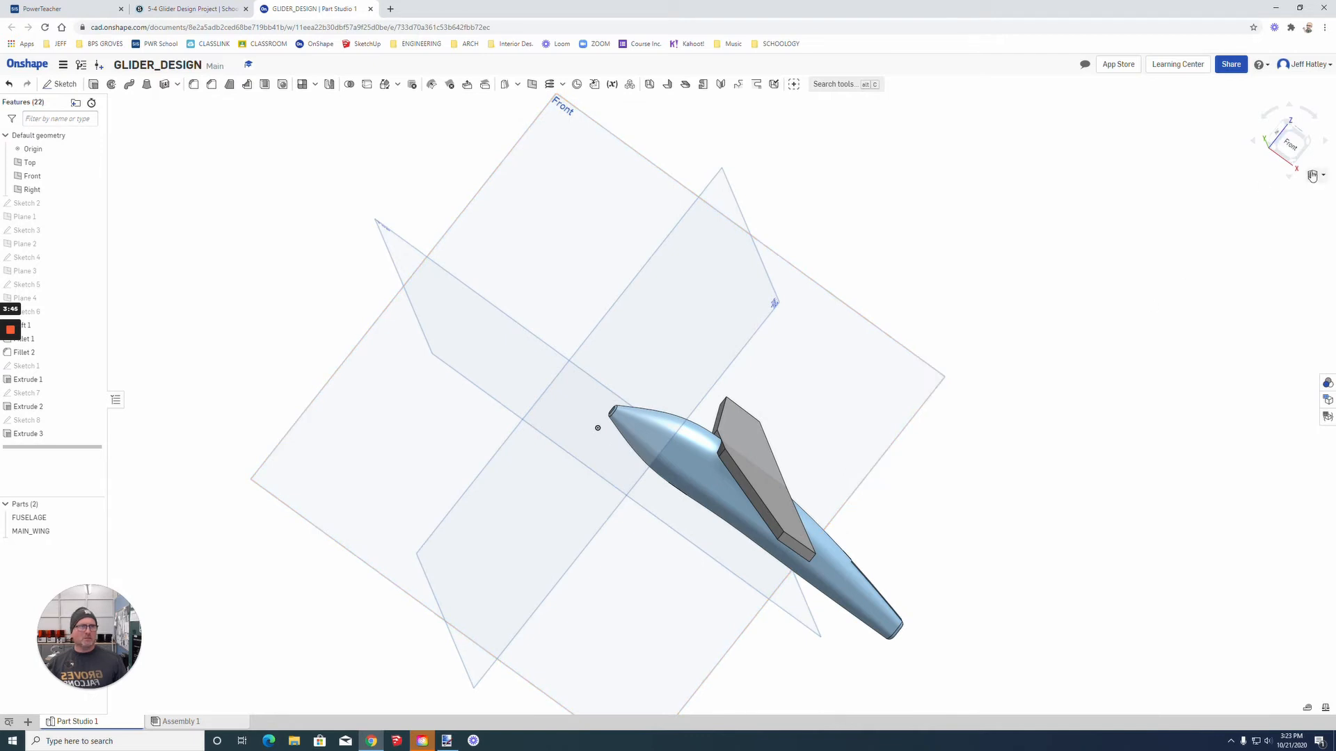
click(1320, 178)
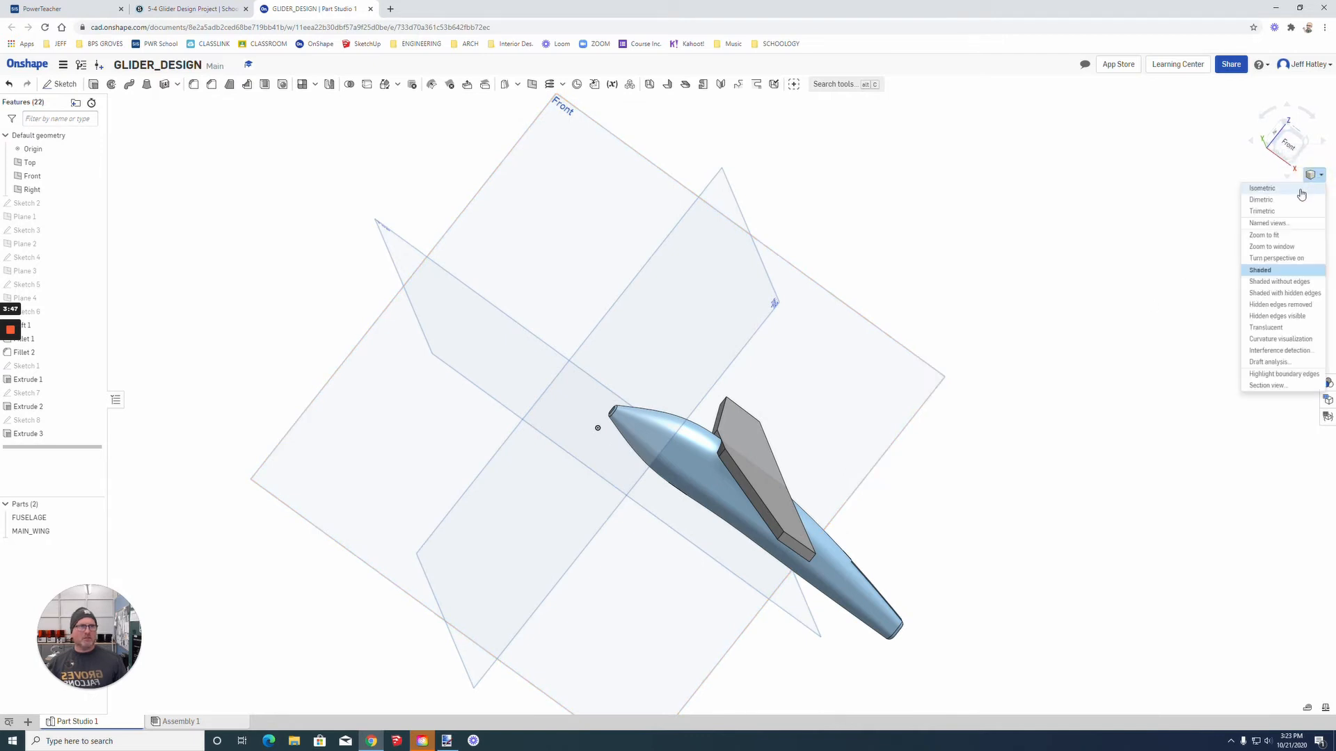
click(1284, 269)
scroll(1015, 356, up, 2)
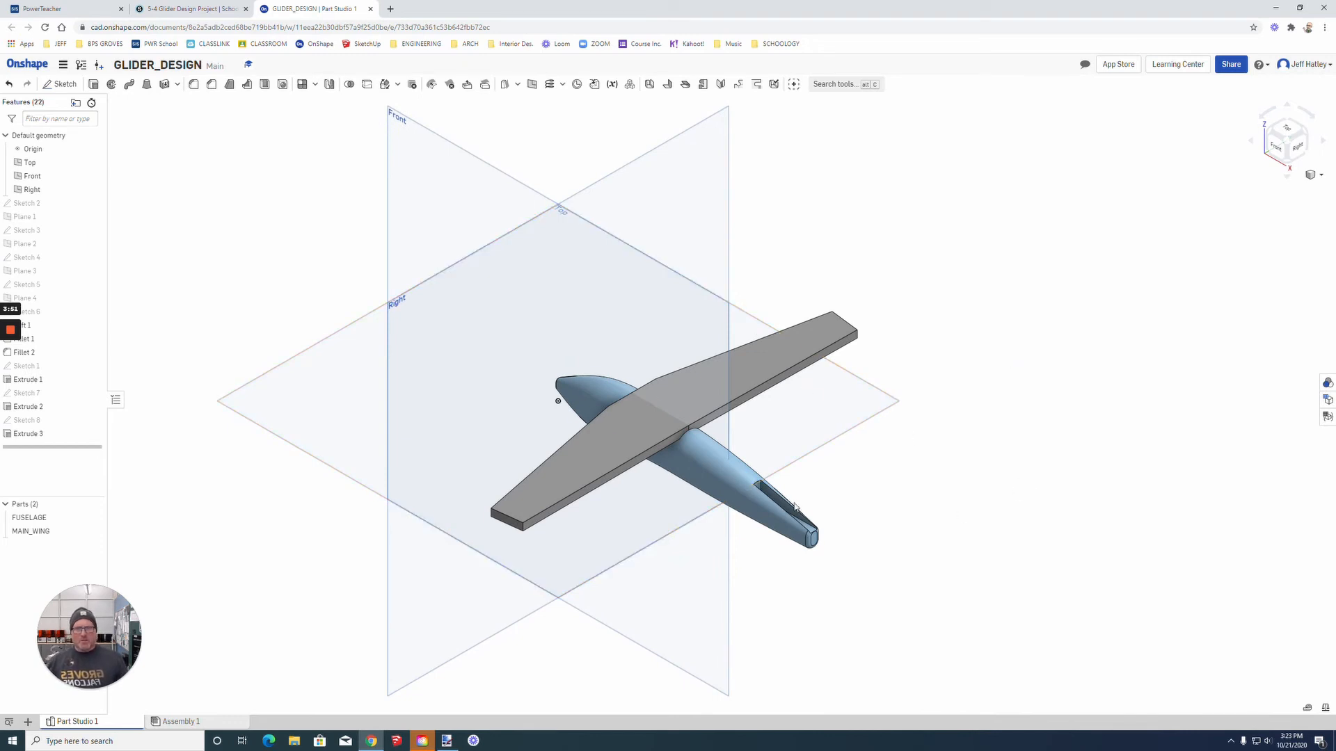
scroll(780, 505, up, 2)
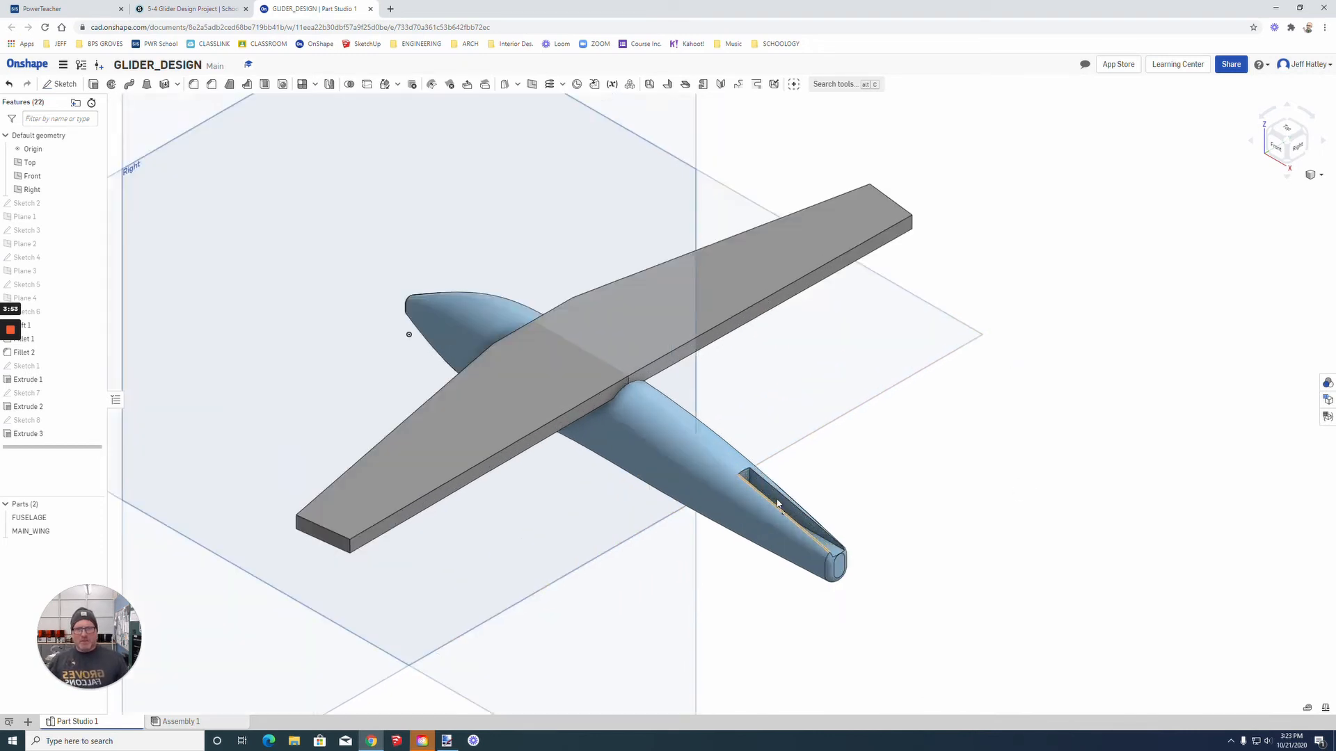
scroll(778, 503, up, 4)
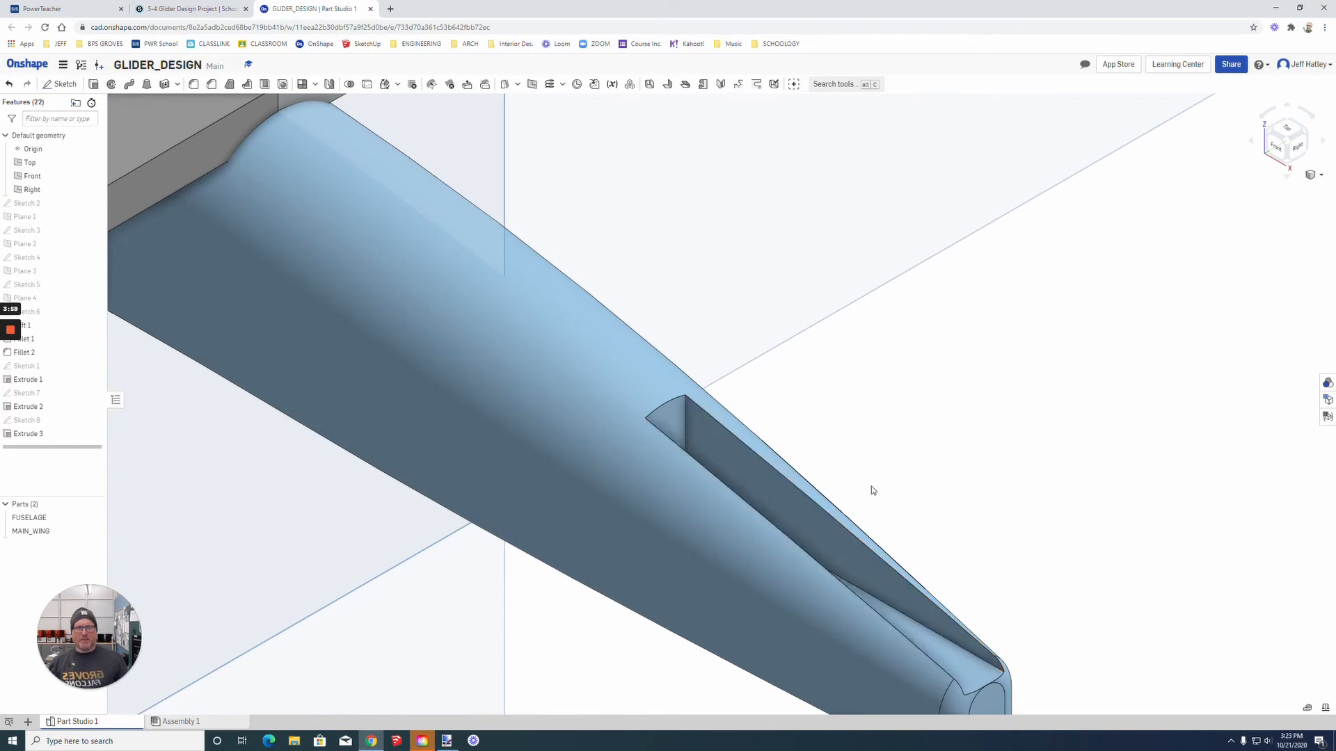
scroll(872, 492, down, 5)
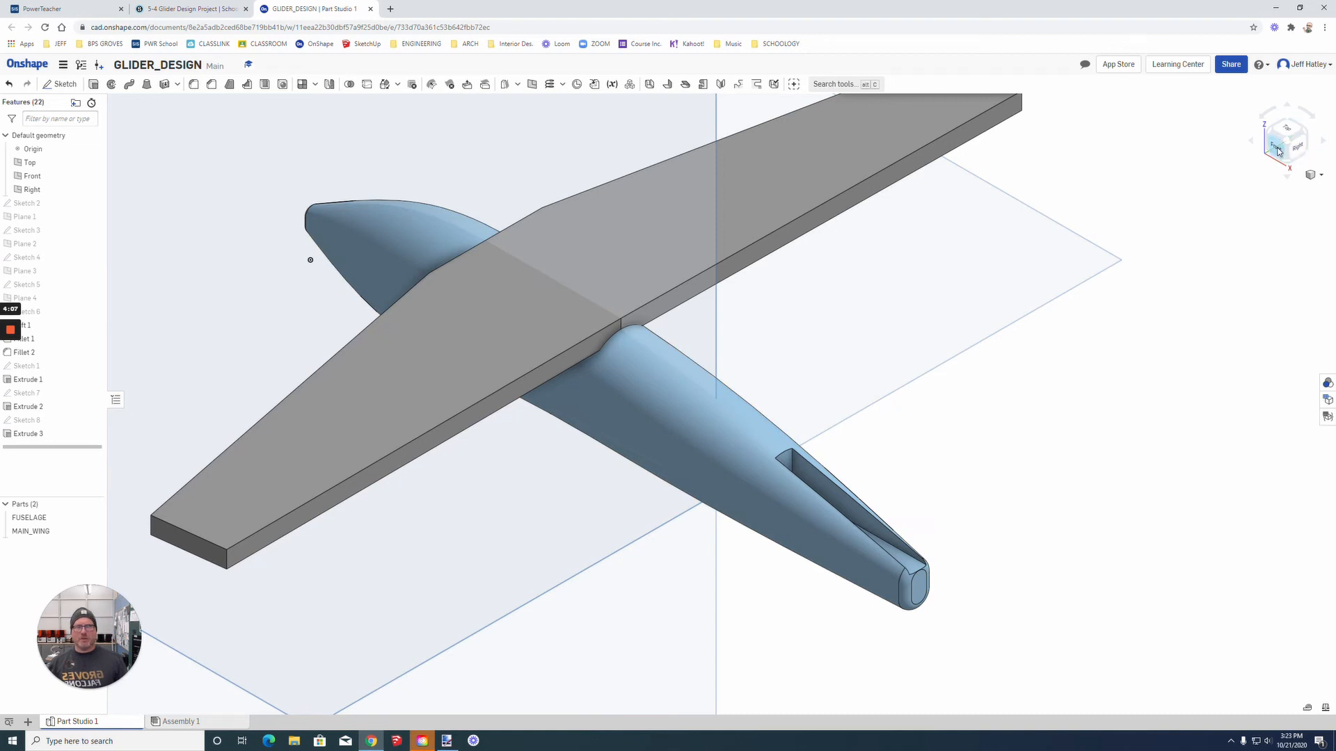
click(836, 496)
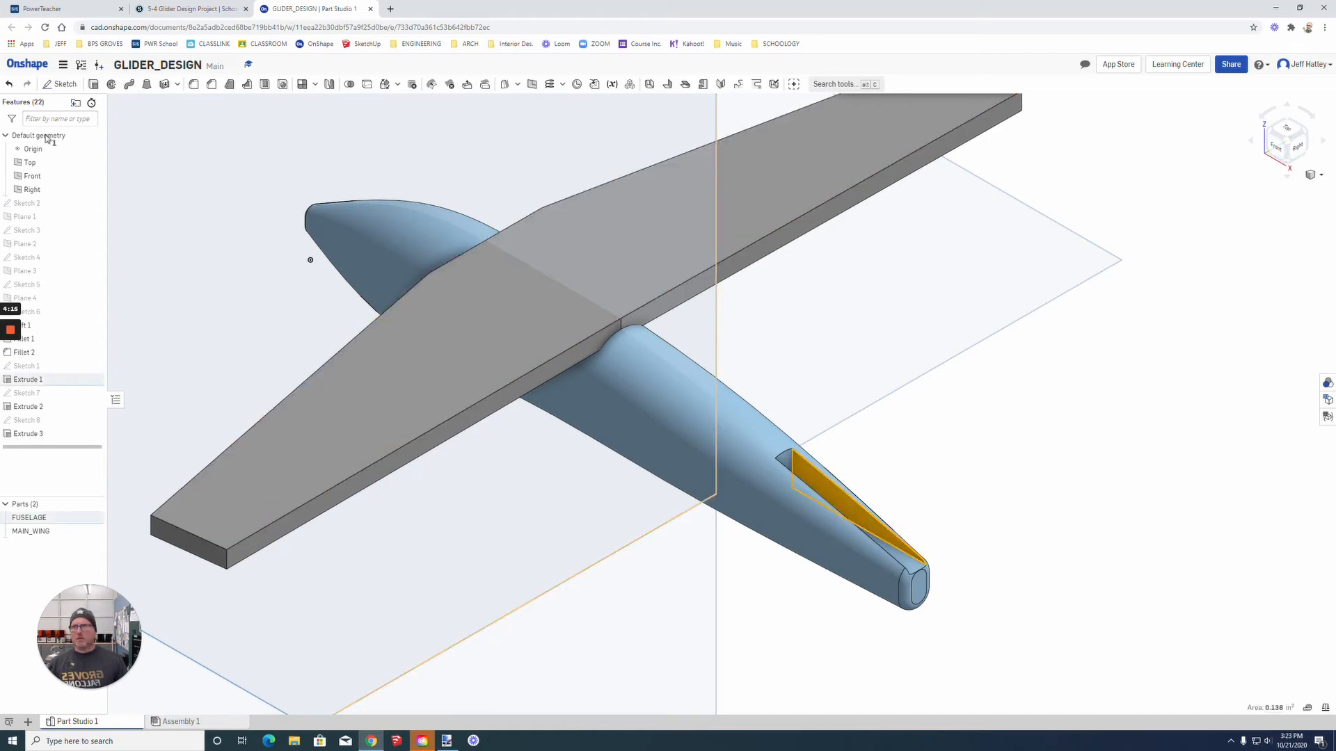
click(60, 84)
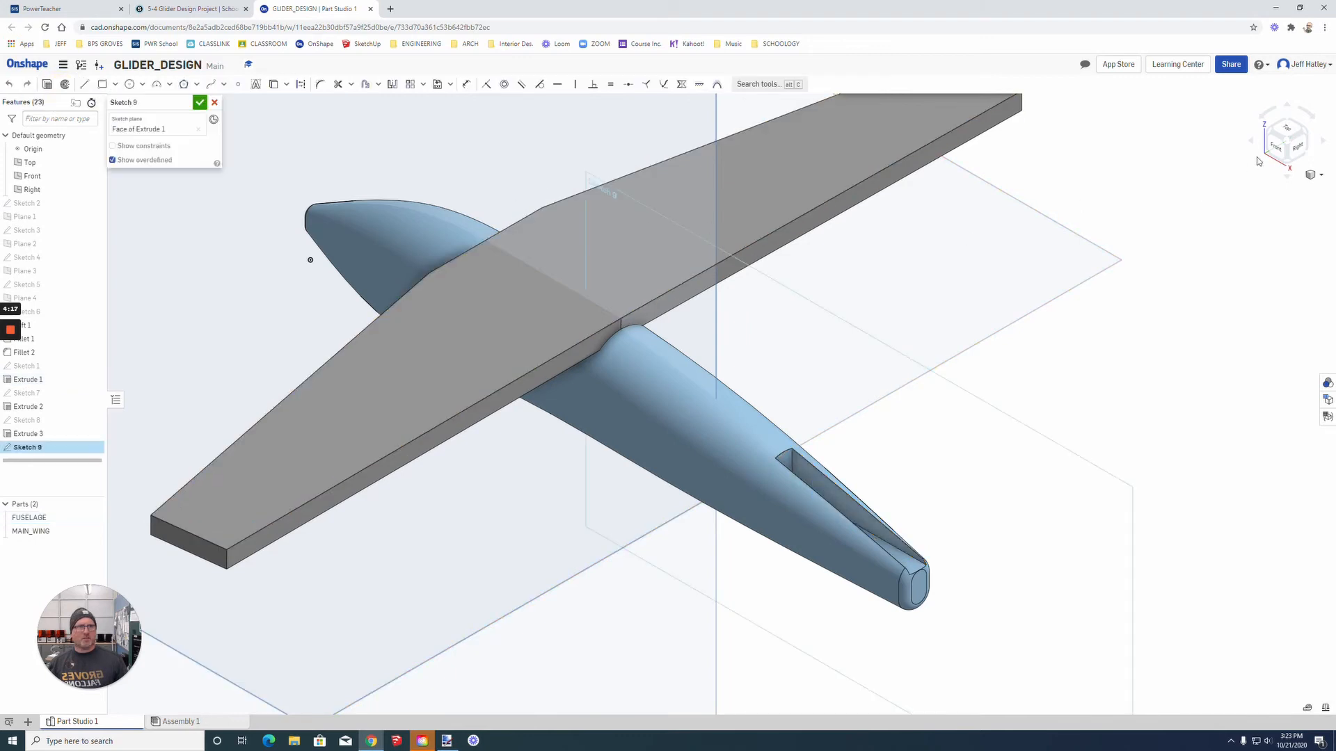
click(1276, 149)
scroll(1217, 305, up, 5)
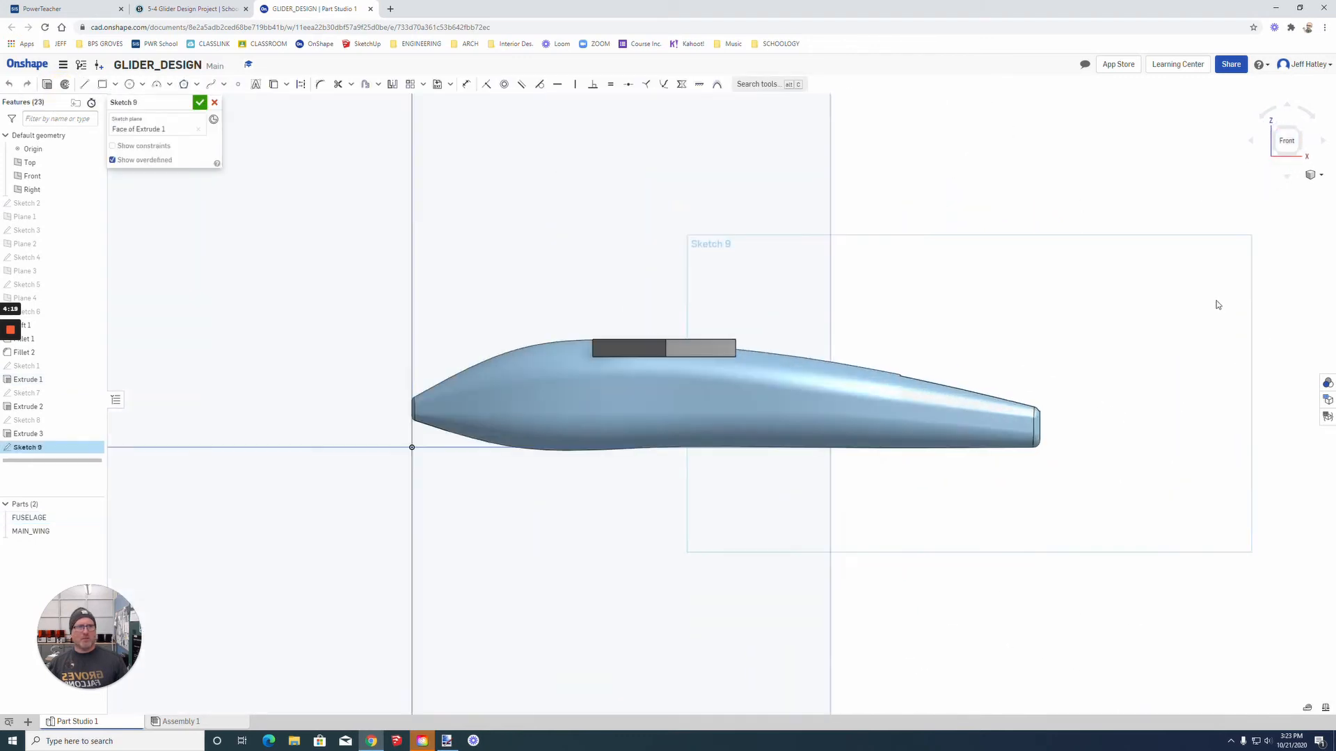
click(1322, 176)
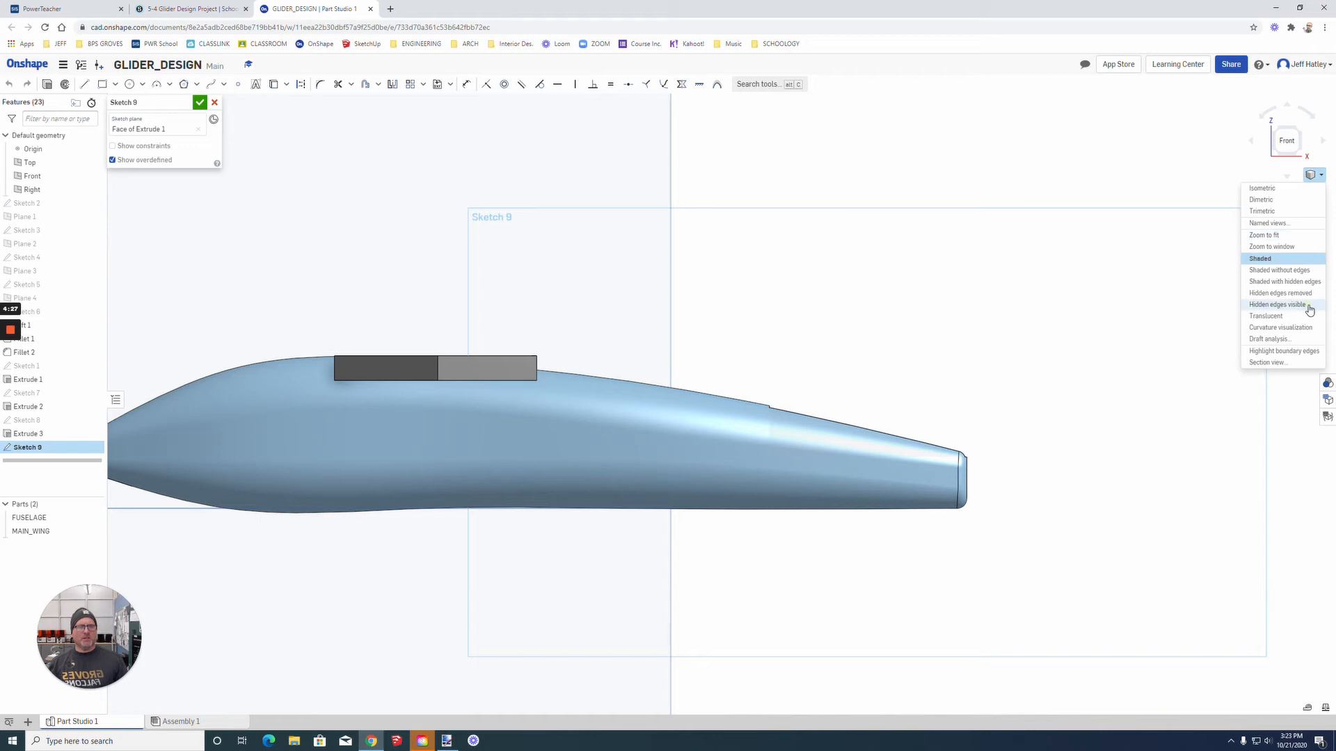
click(1277, 304)
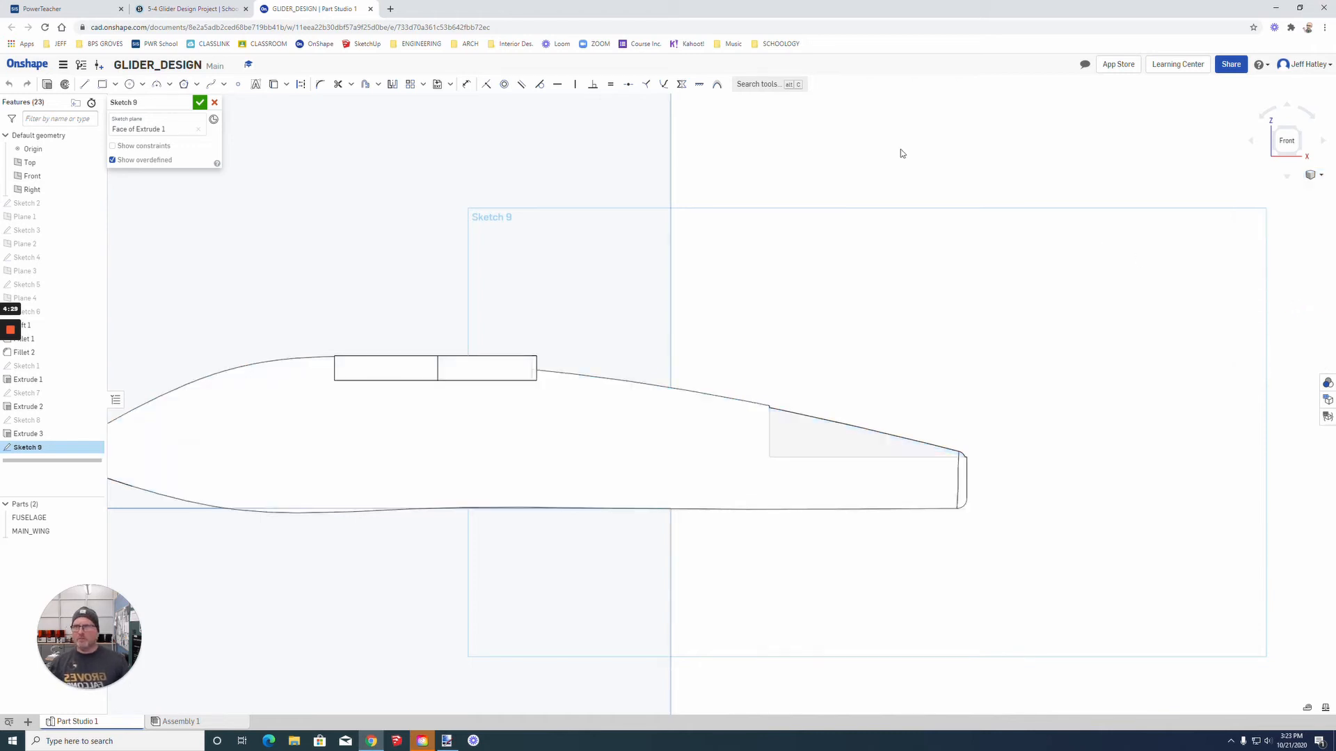
Step: Draw a closed tail fin outline on the slot's base: front edge about 0.31 in, sloped leading edge 0.98 in, top 0.35 in, rear edge 1.05 in
click(85, 83)
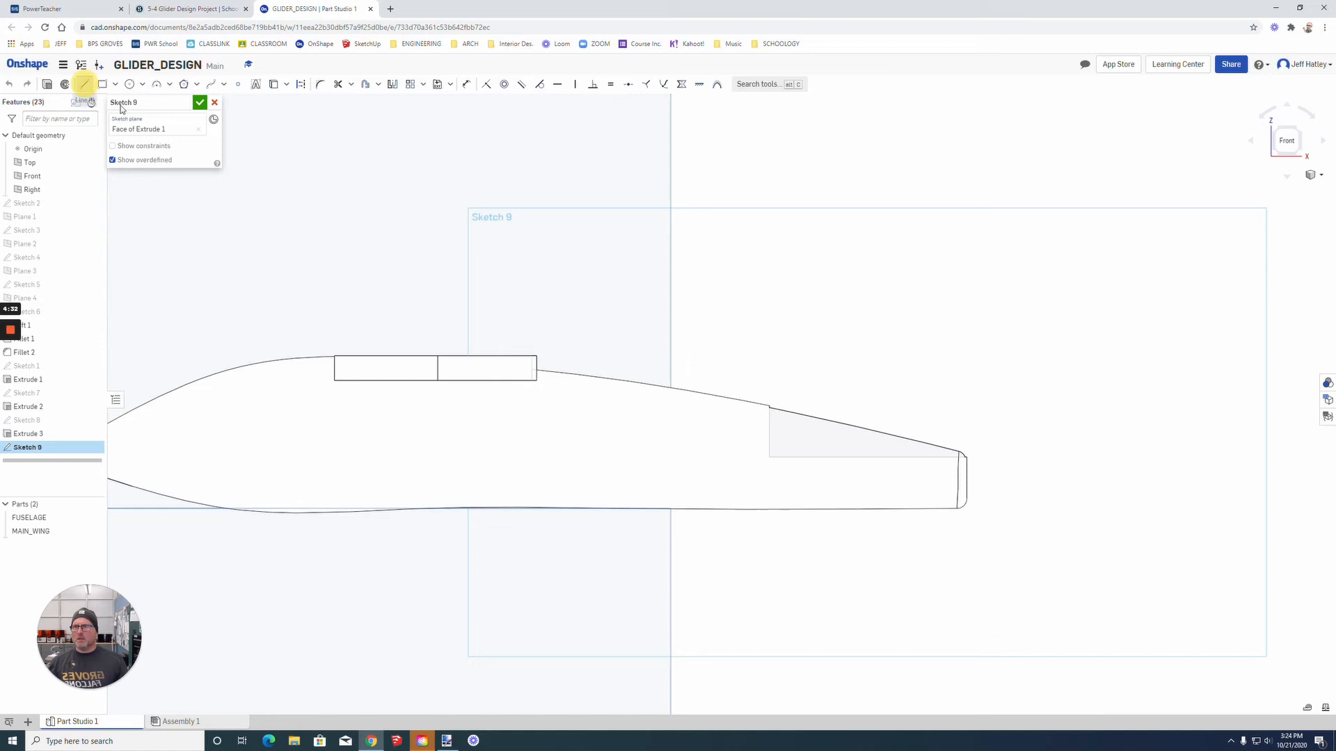
click(773, 459)
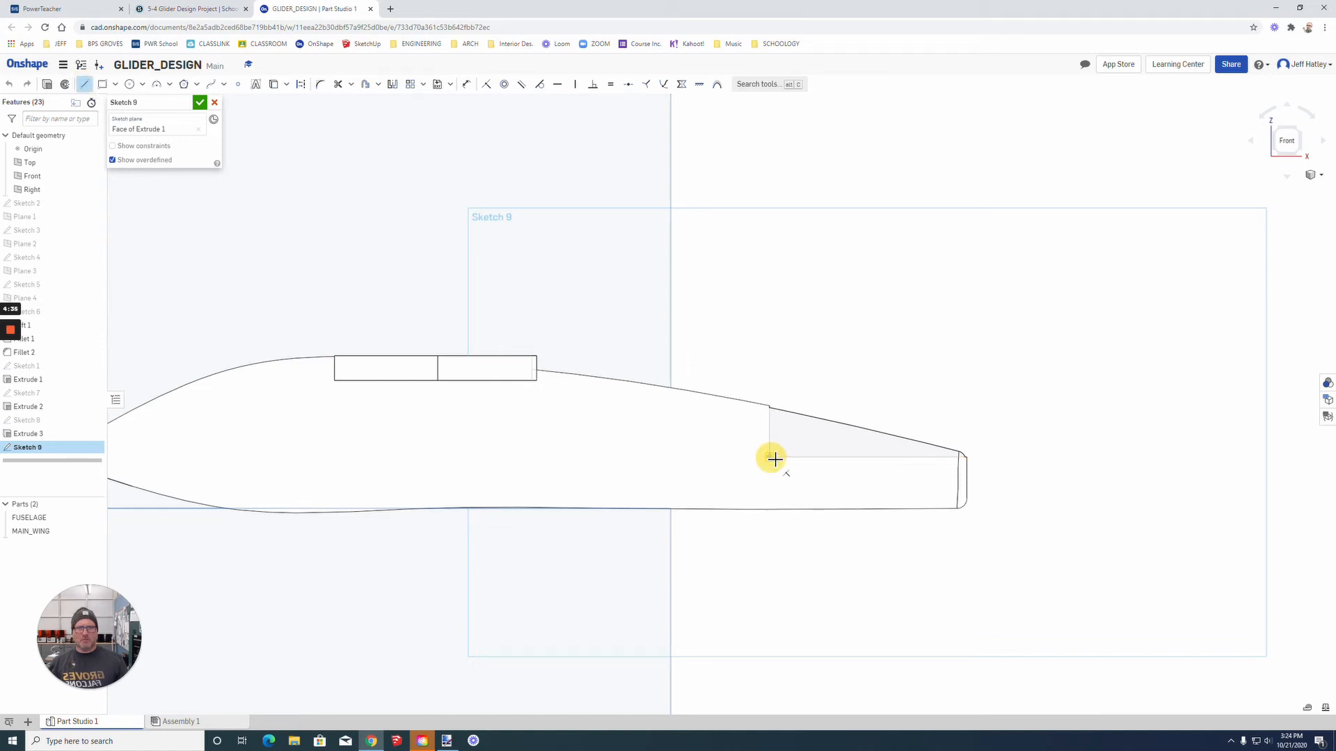
click(771, 396)
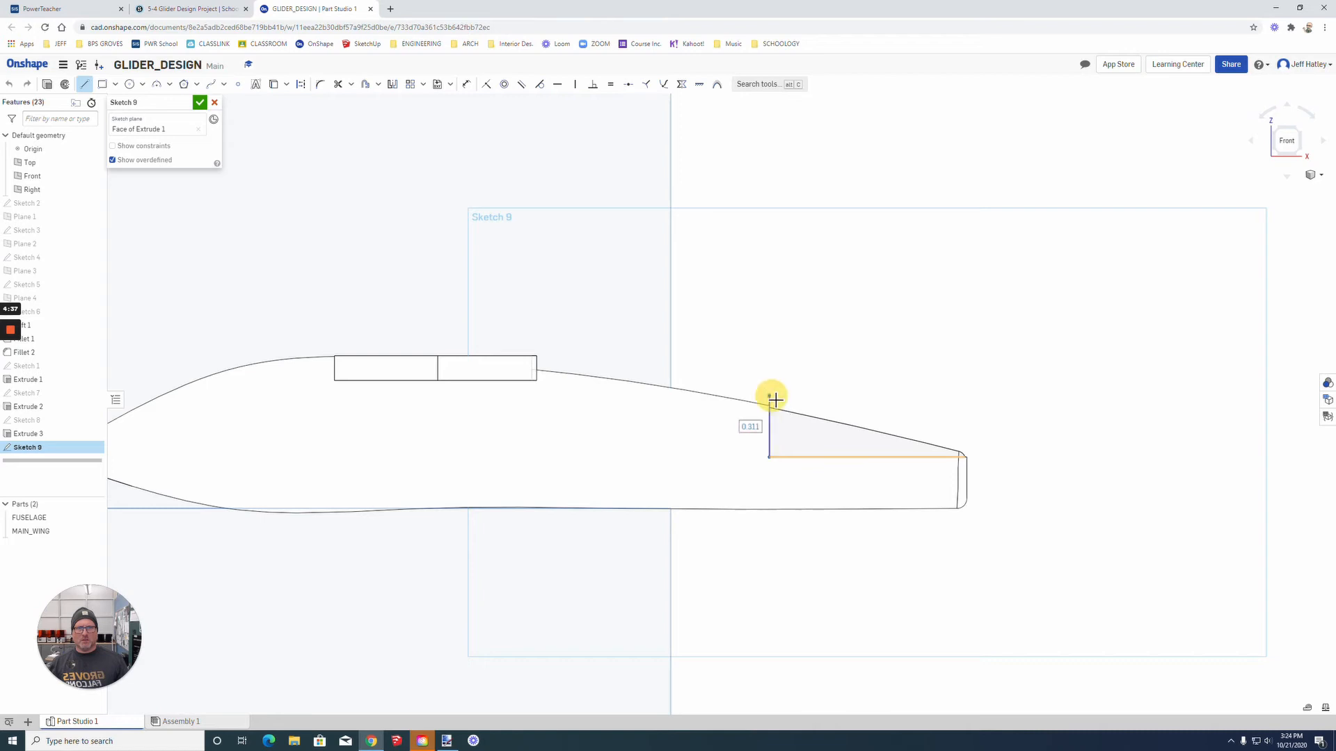
click(897, 251)
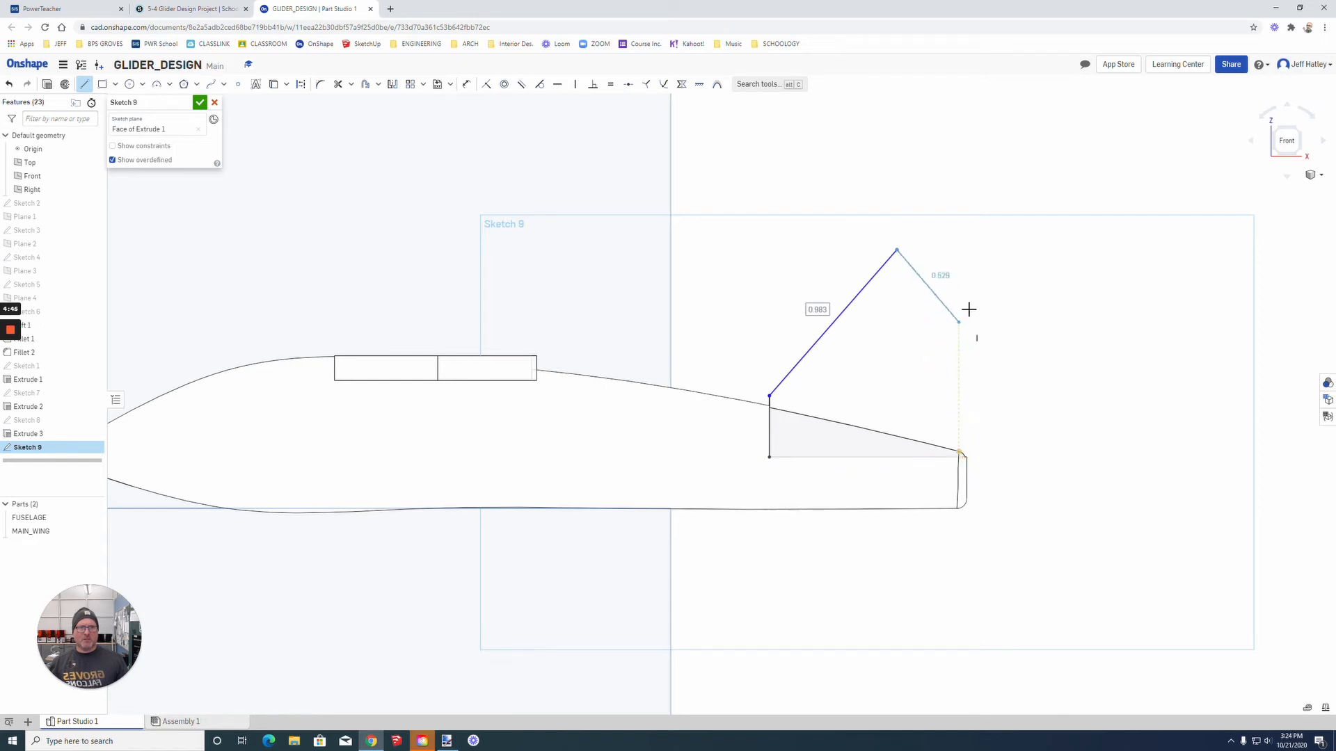
click(970, 252)
click(968, 457)
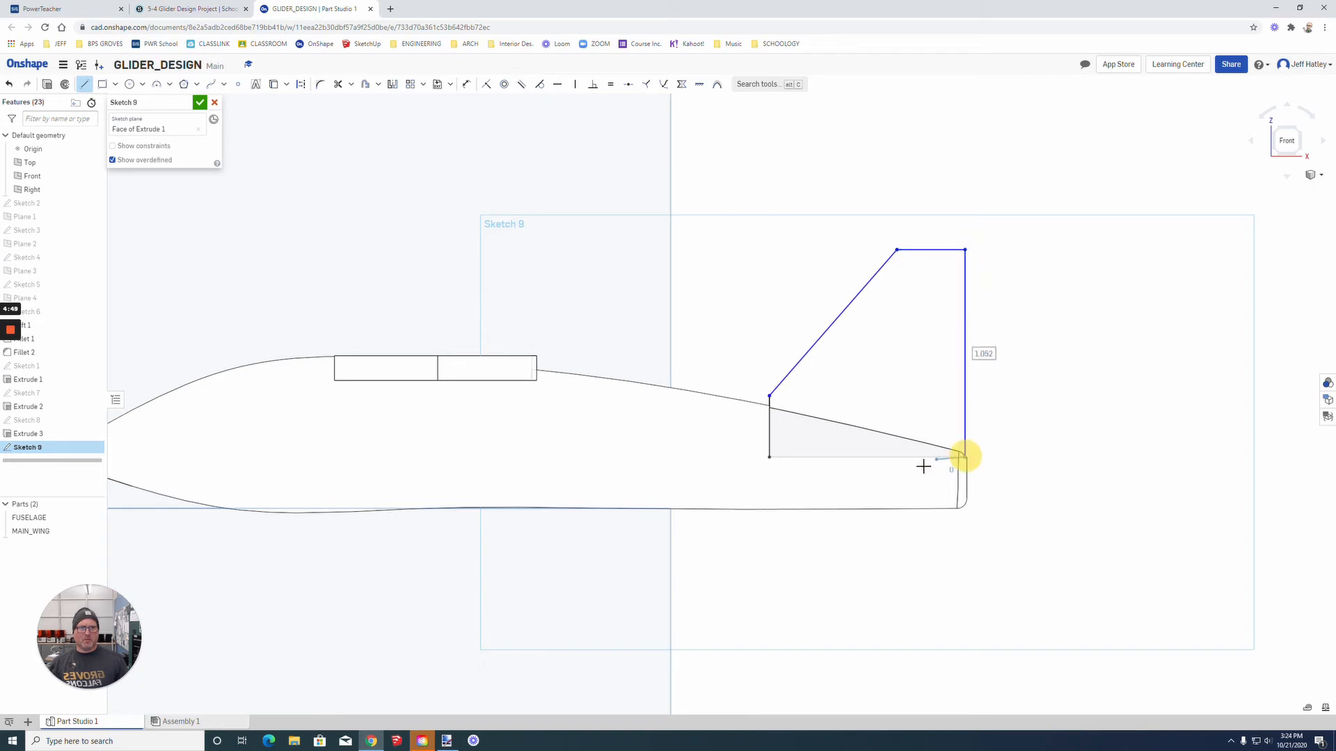
click(771, 458)
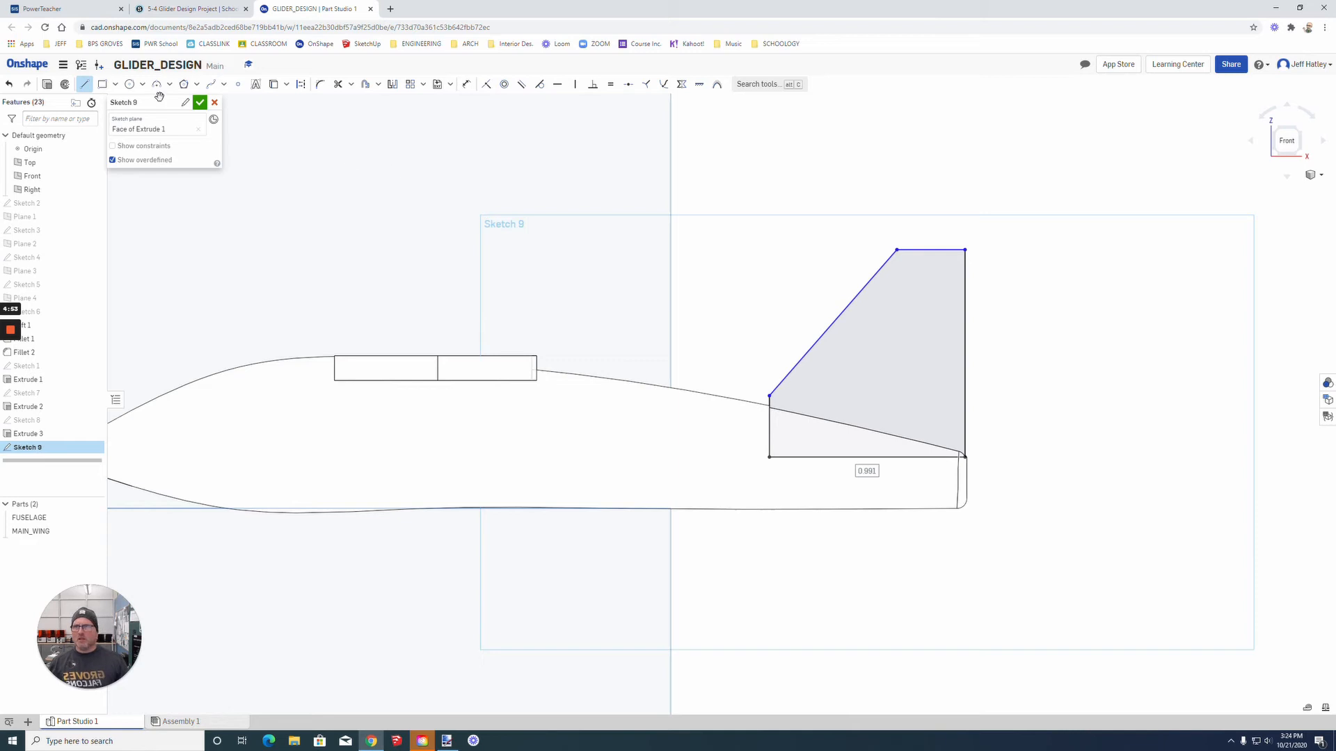
Step: Draw a rectangle 0.25 in long and 0.125 in high against the fin's rear edge and trim its rear side into an open notch
click(102, 84)
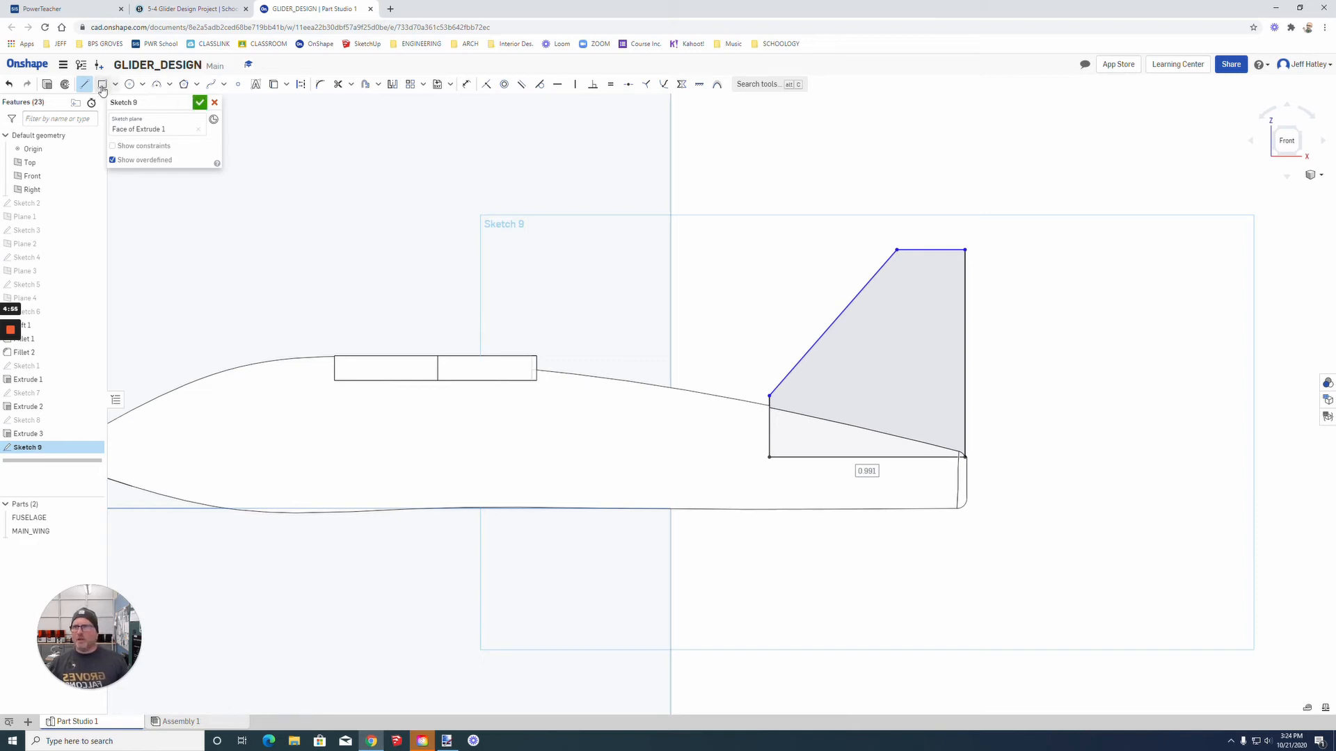
click(966, 295)
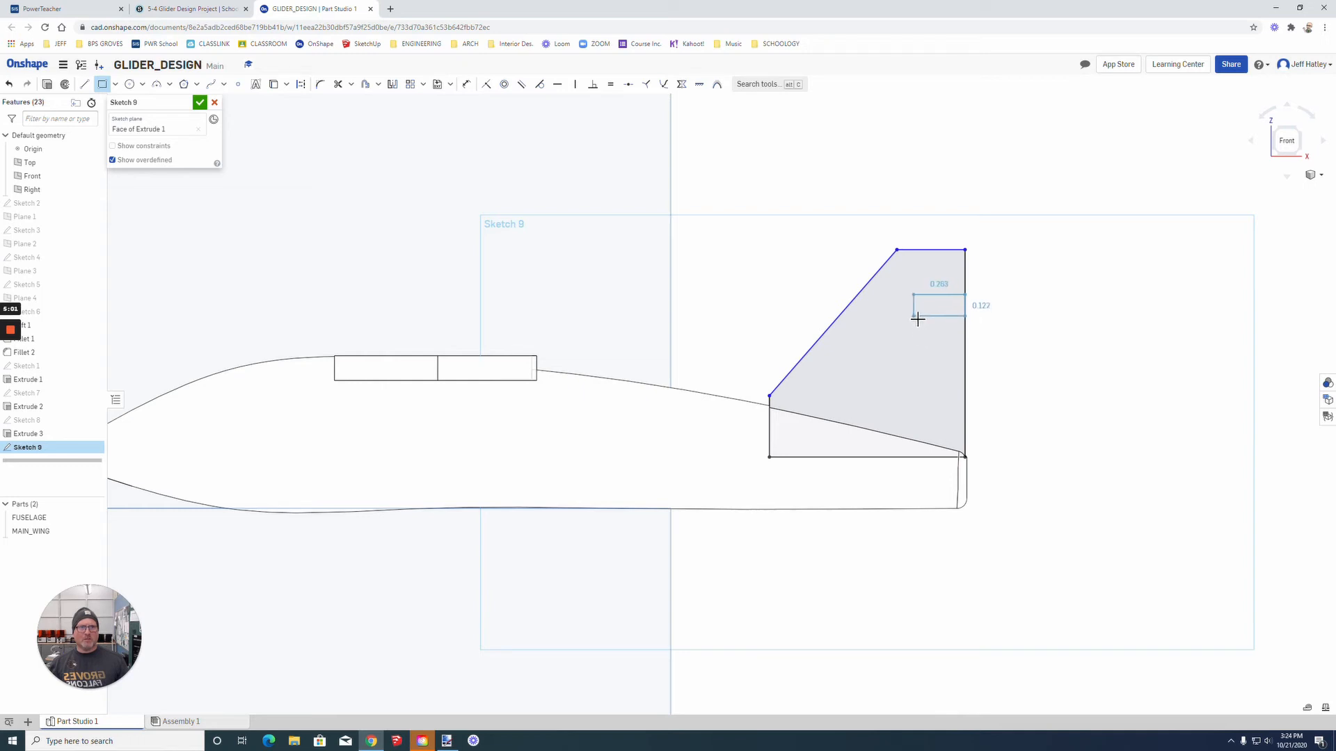
click(911, 315)
scroll(1055, 310, up, 3)
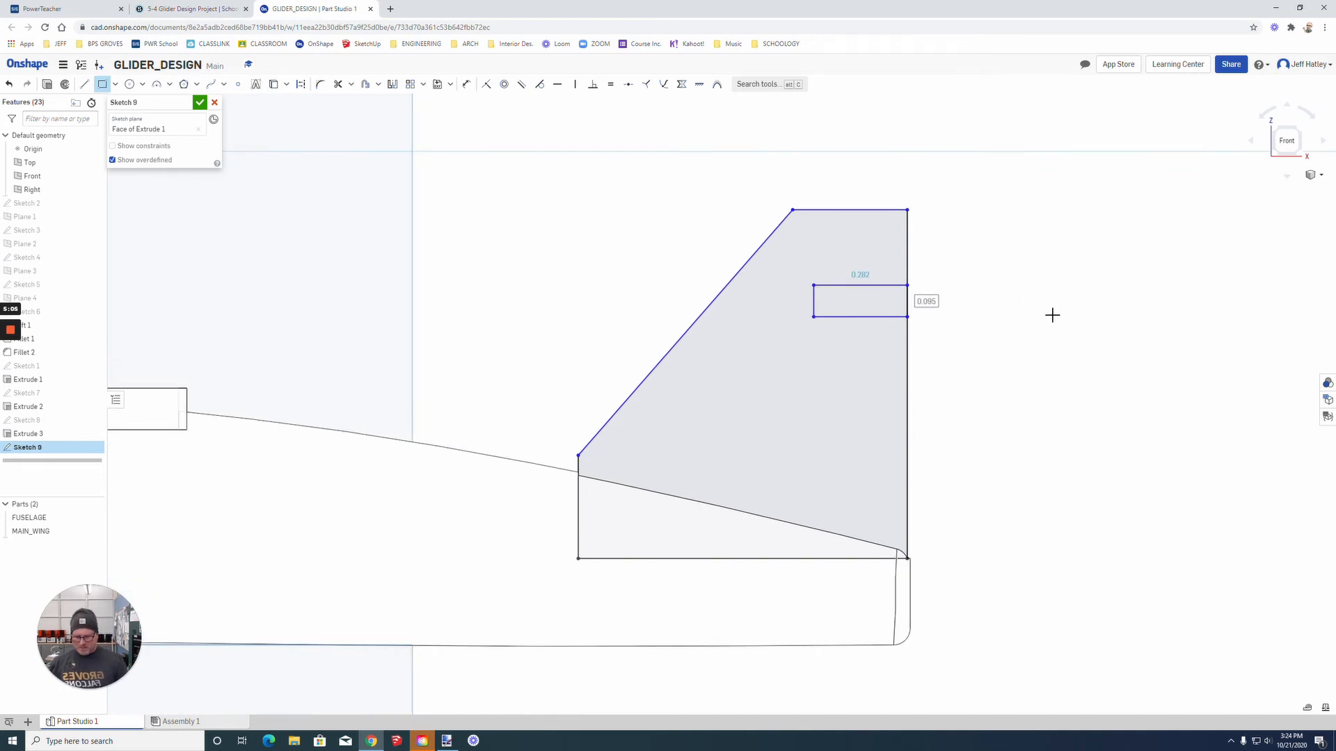
text(125)
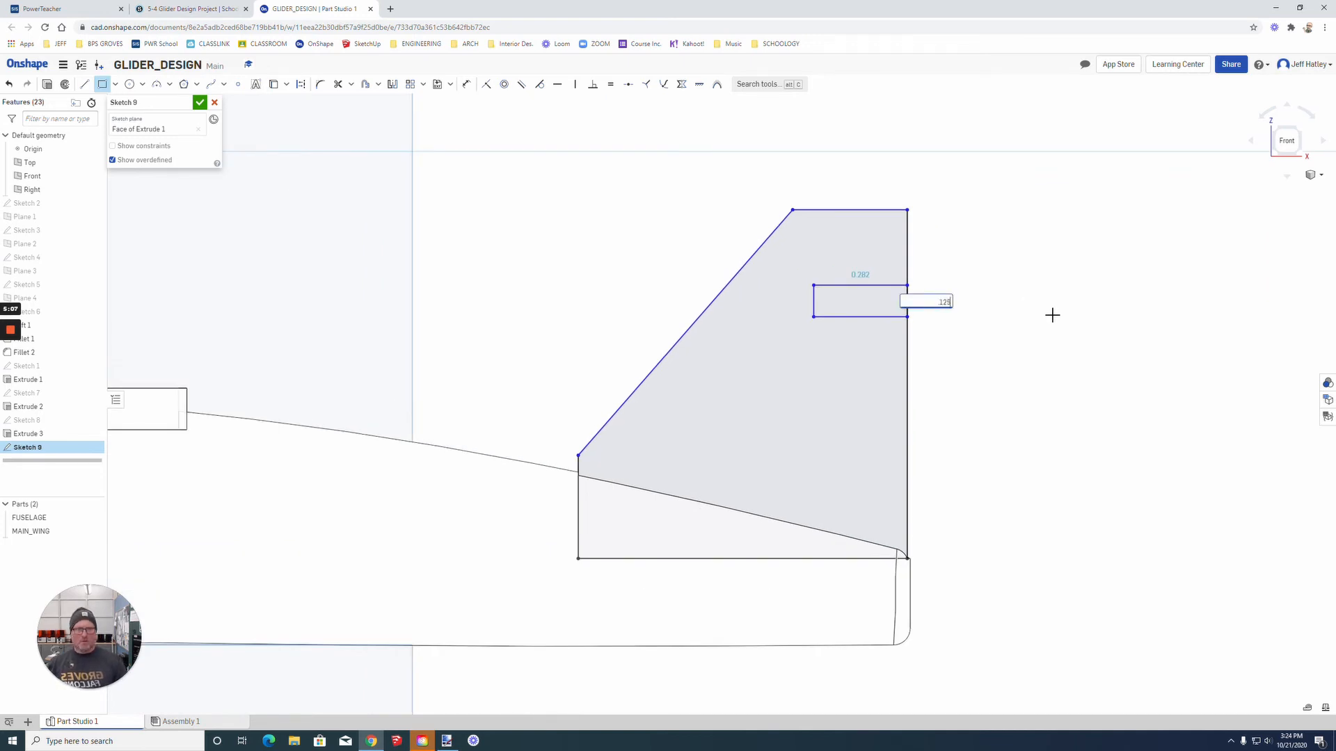
key(Return)
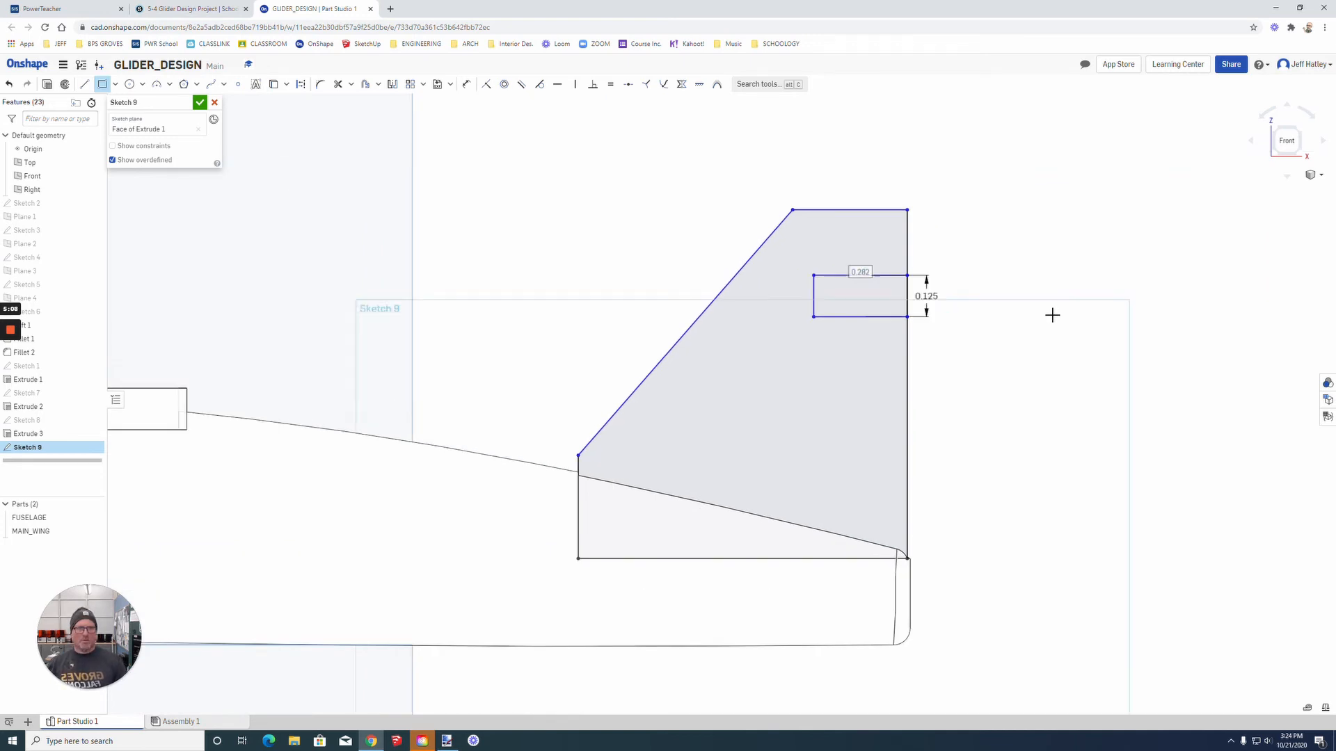
click(868, 264)
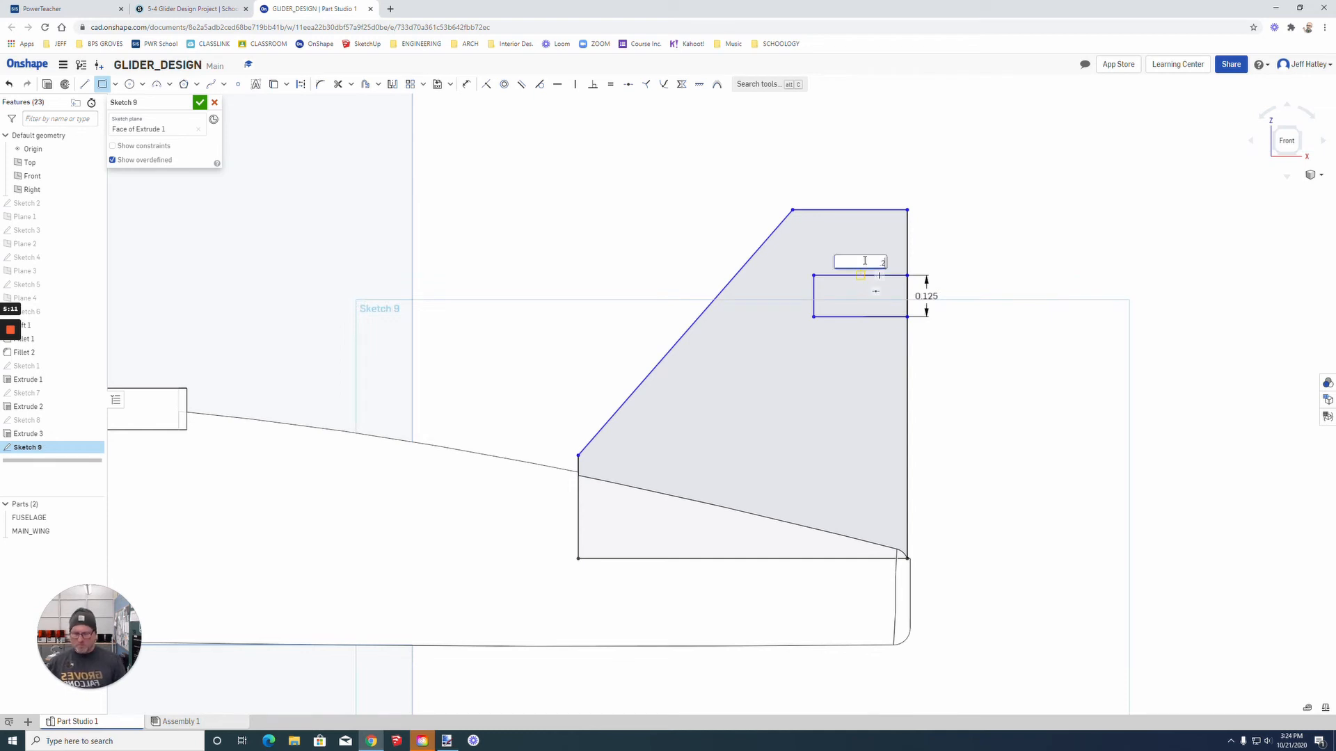
text(.15)
key(Return)
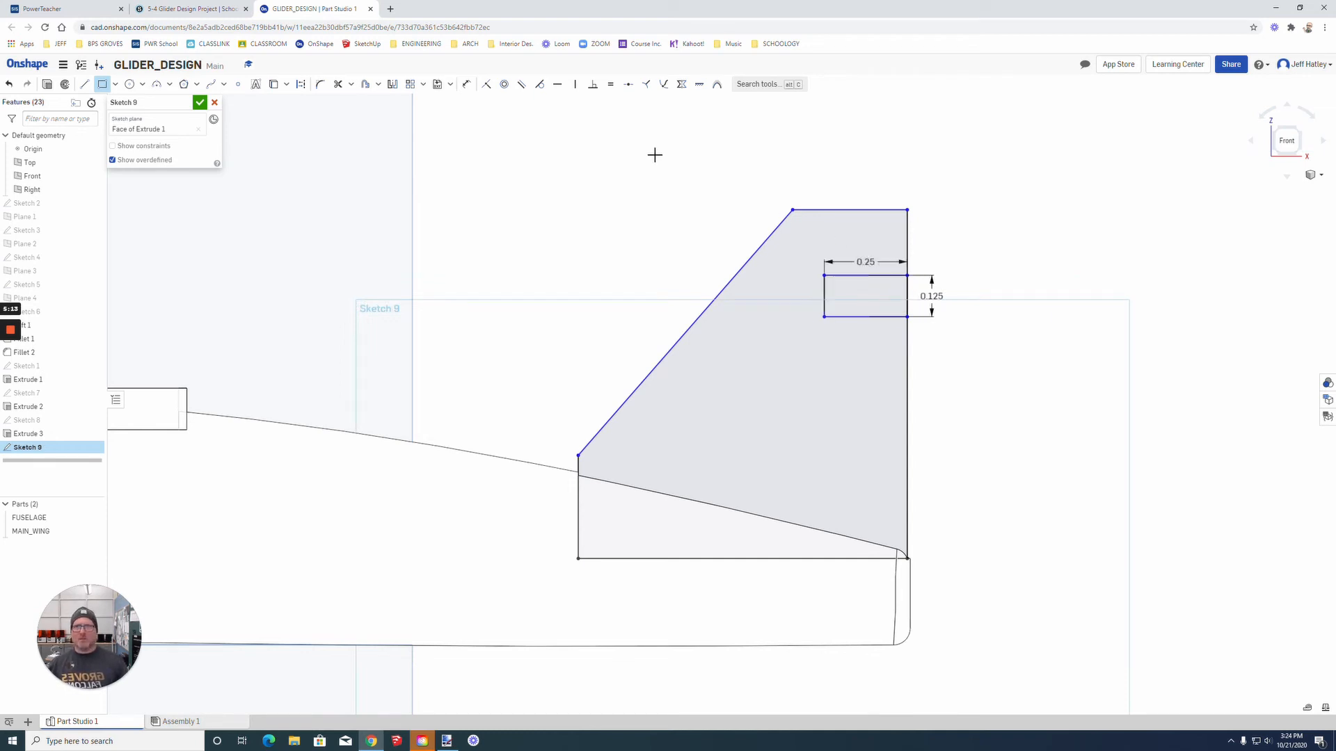
click(338, 84)
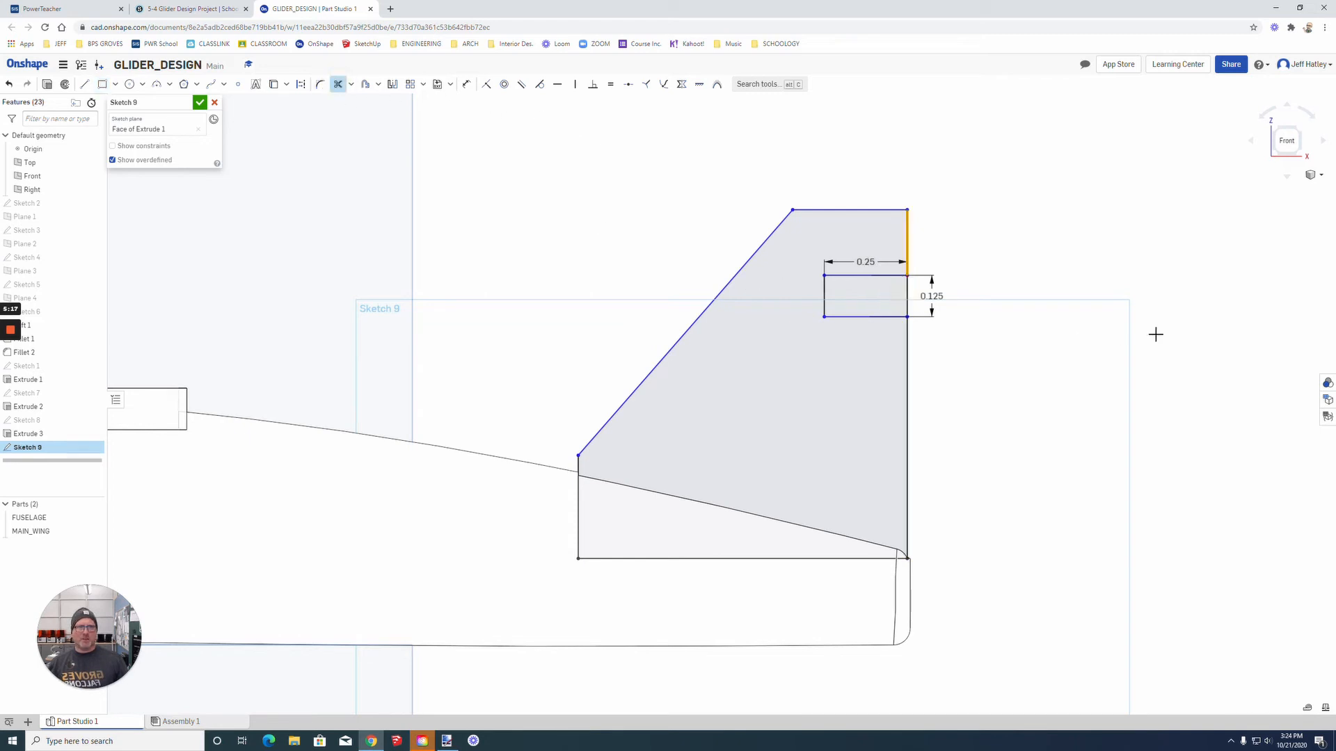
click(906, 296)
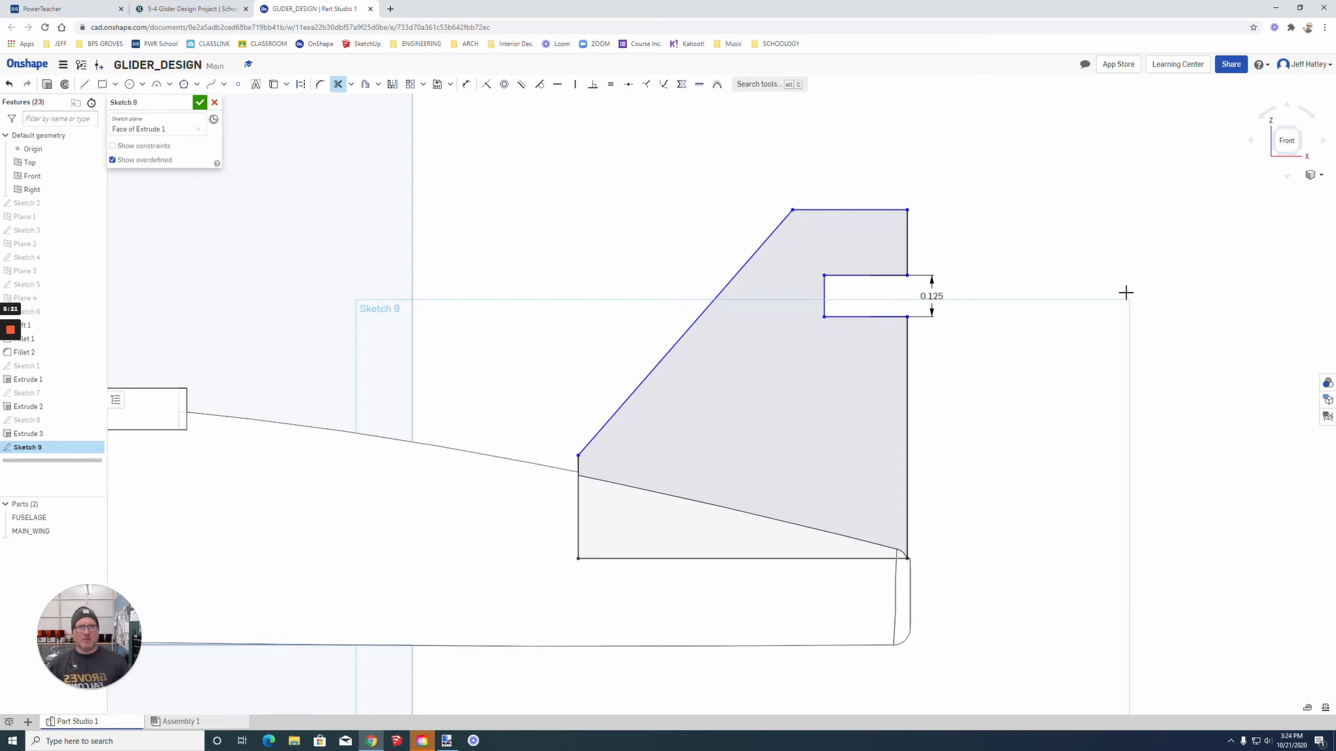
Step: Dimension the height between the fin's base line and top edge as 1 in
click(465, 89)
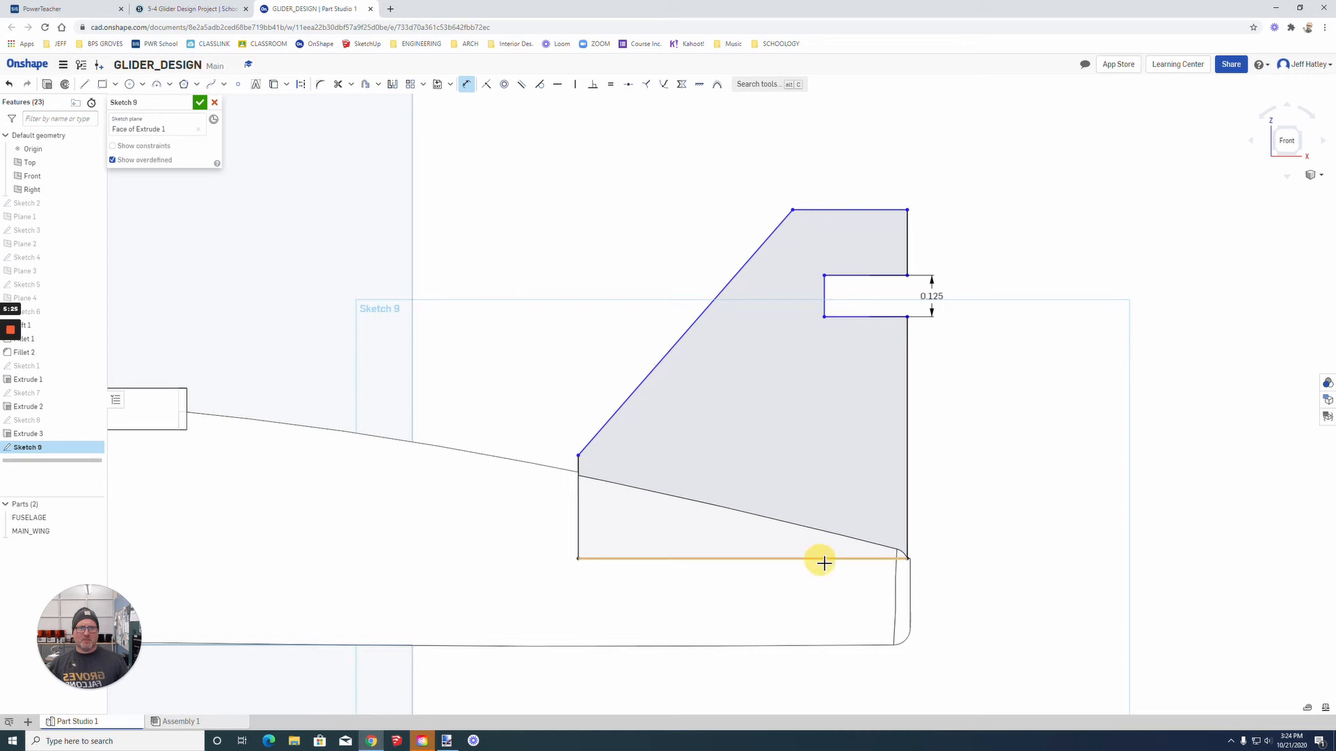
click(822, 559)
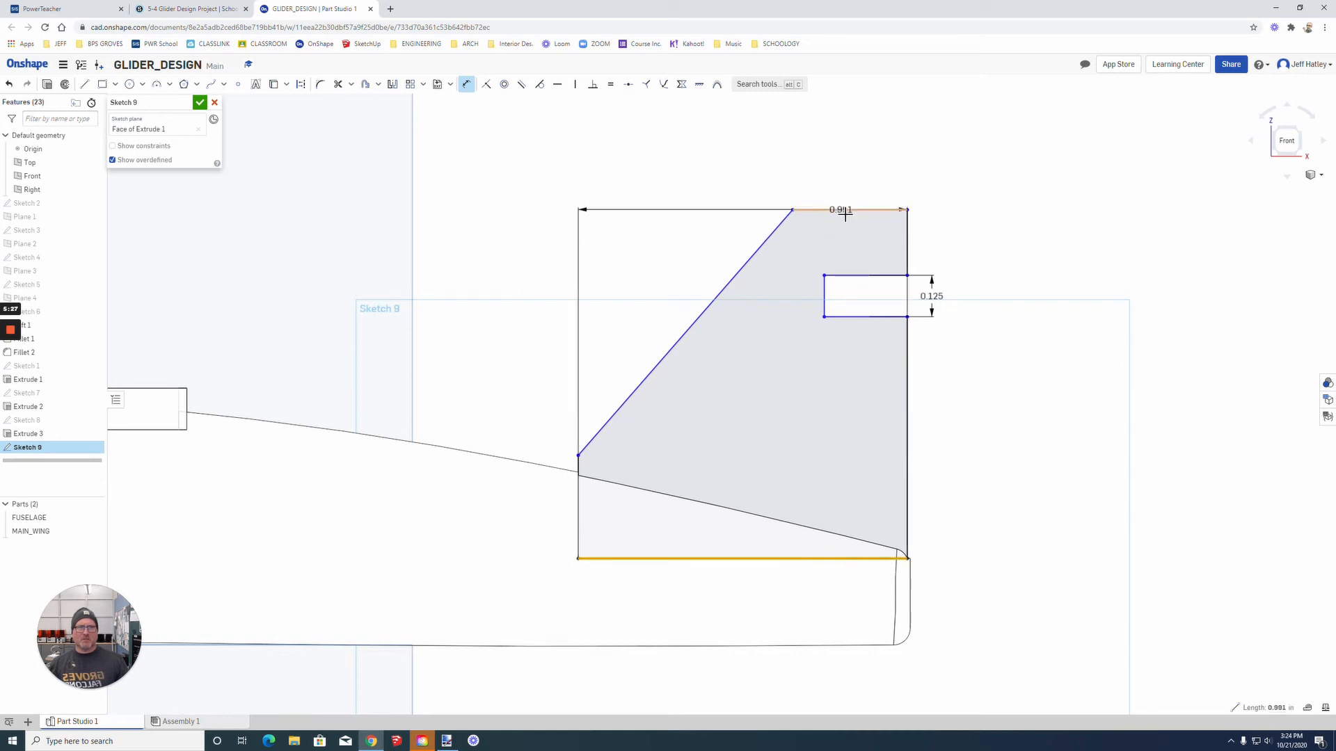
click(845, 212)
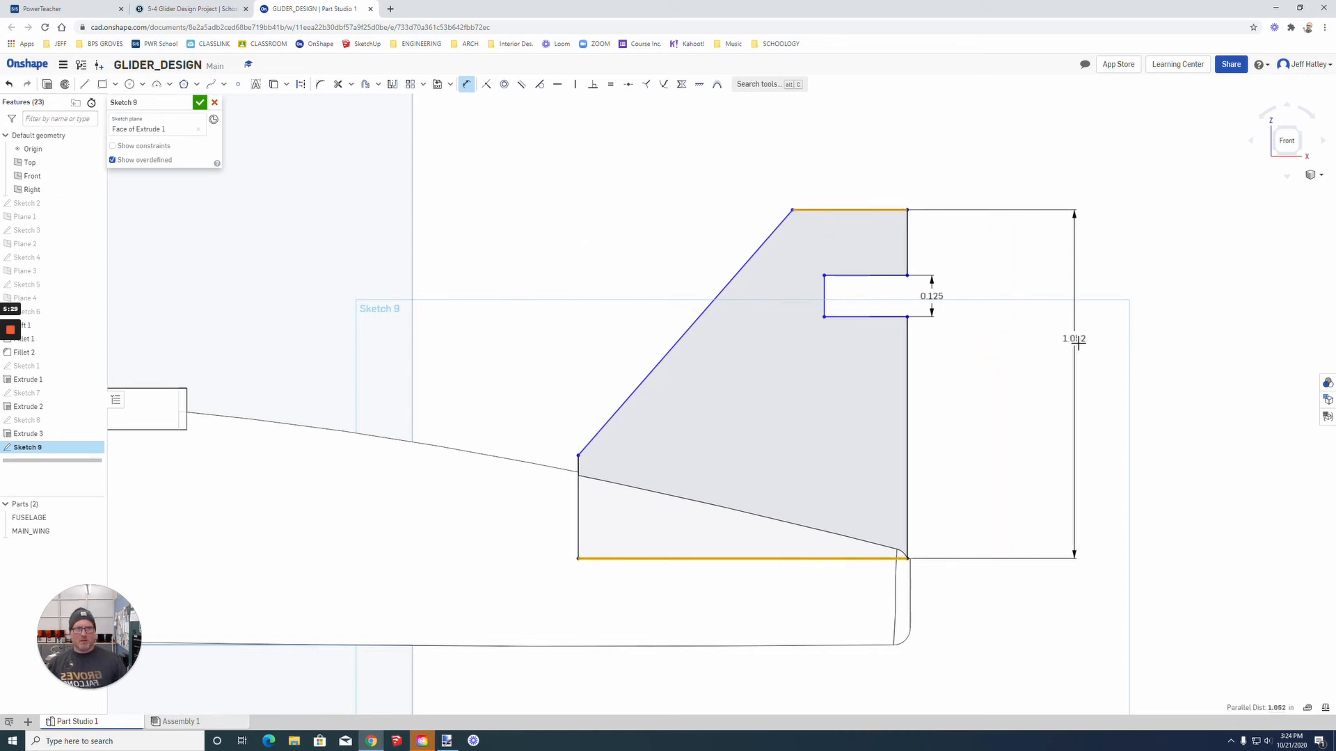
click(961, 339)
text(1)
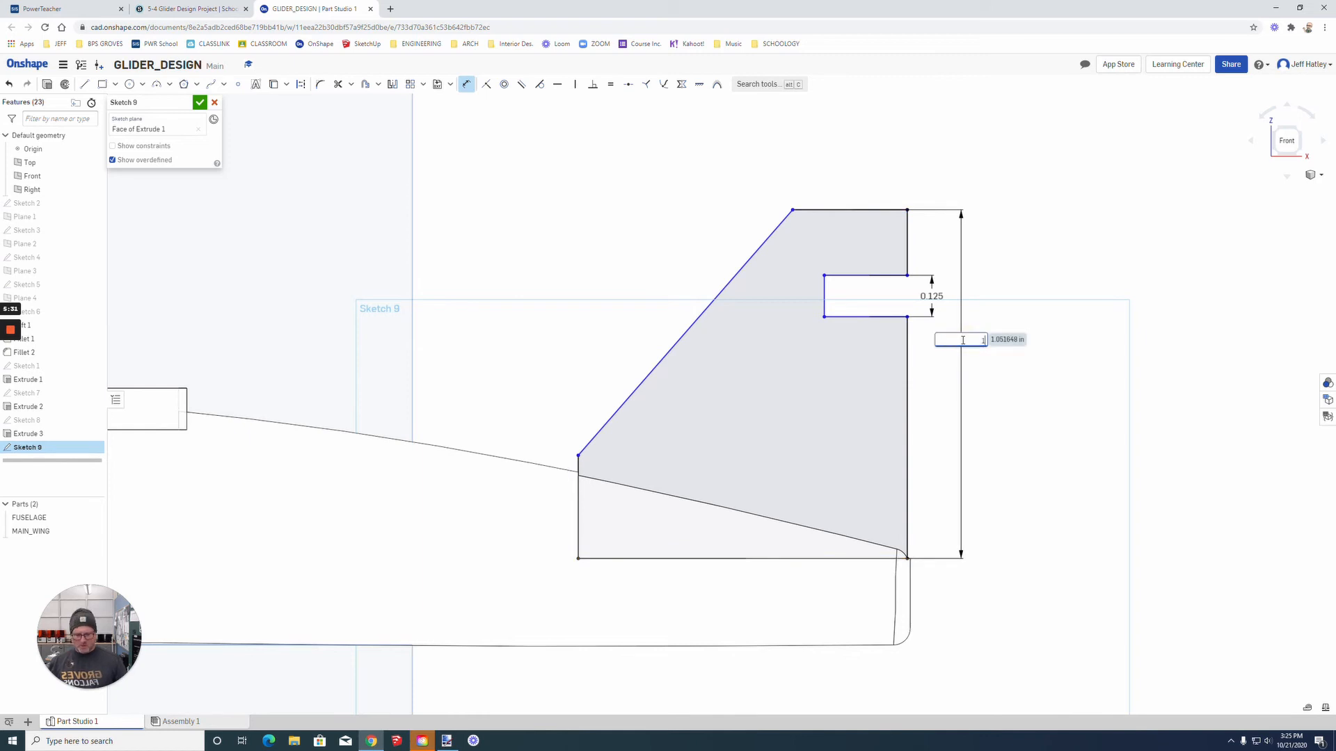
key(Return)
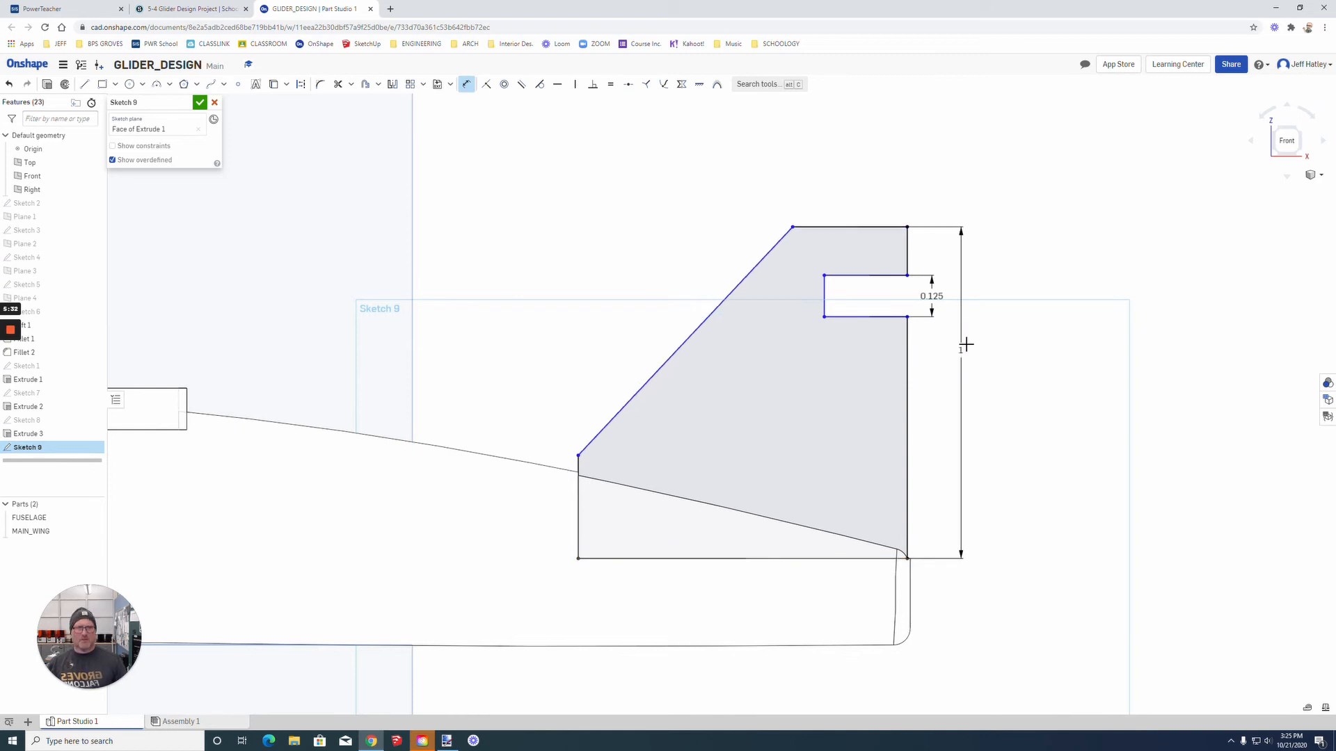
Step: Dimension the angle between the fin's base line and its sloped leading edge as 45 degrees
click(672, 561)
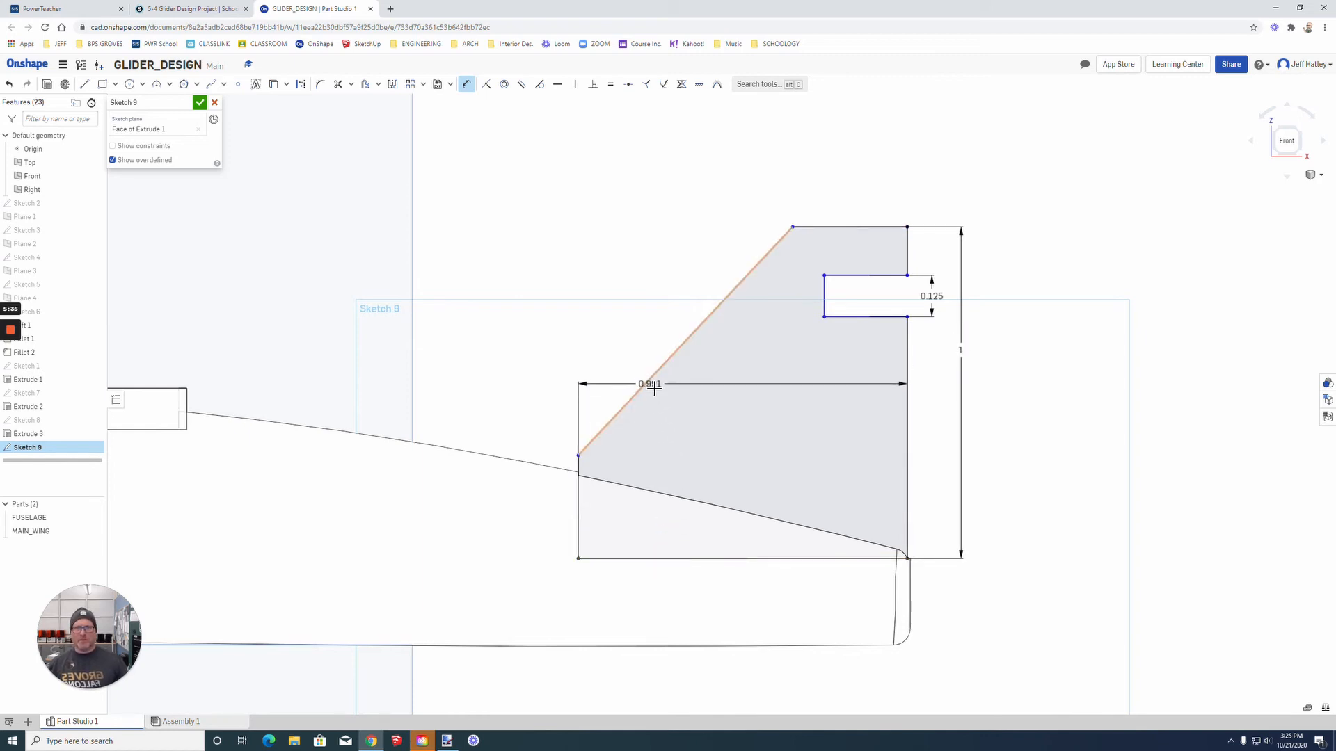
click(651, 384)
click(710, 423)
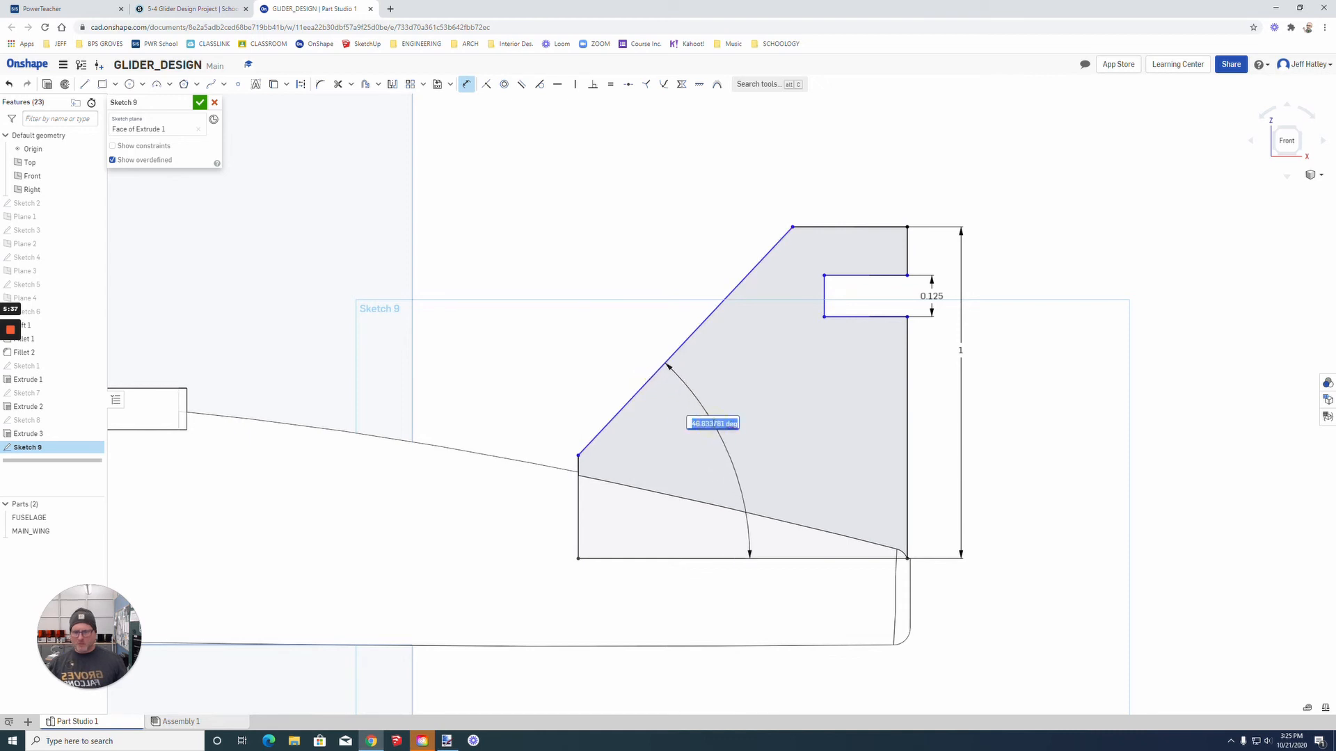
text(45)
key(Return)
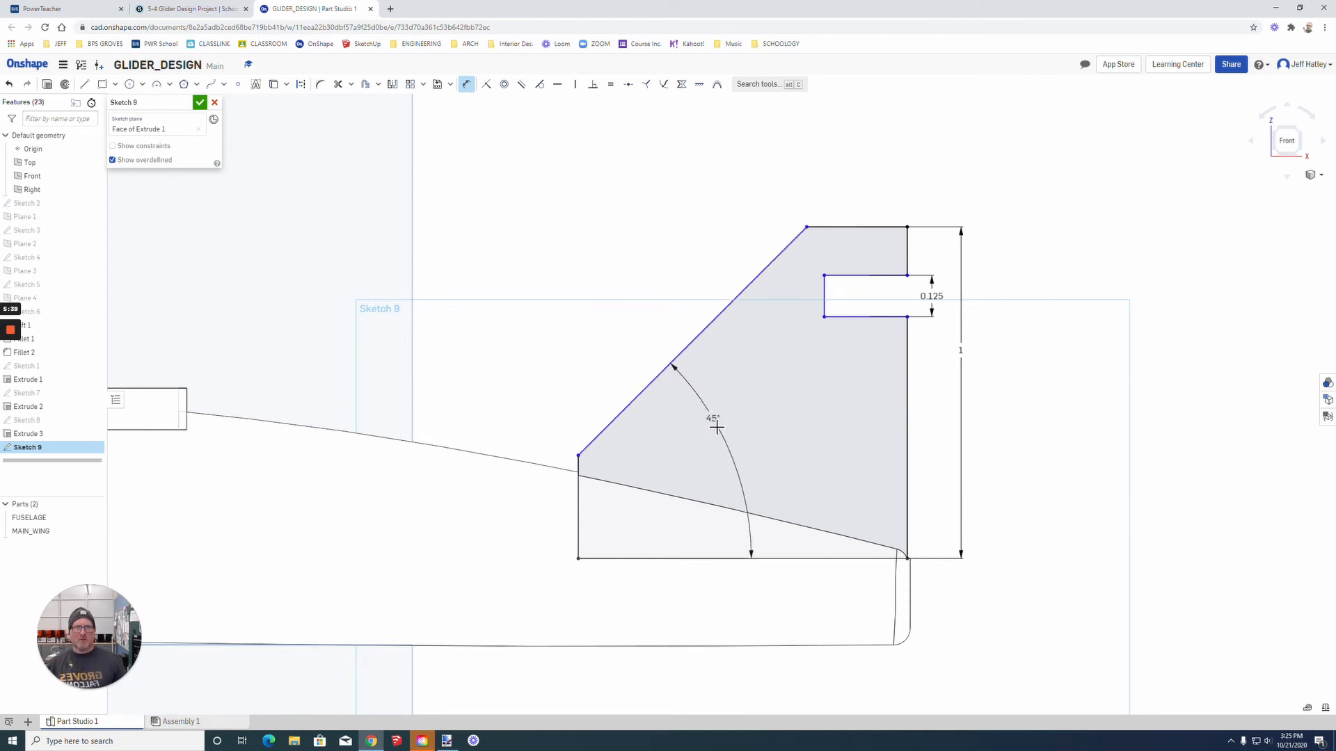
Step: Dimension the distance between the notch's upper edge and the fin's top edge as 0.2 in
click(884, 275)
click(887, 226)
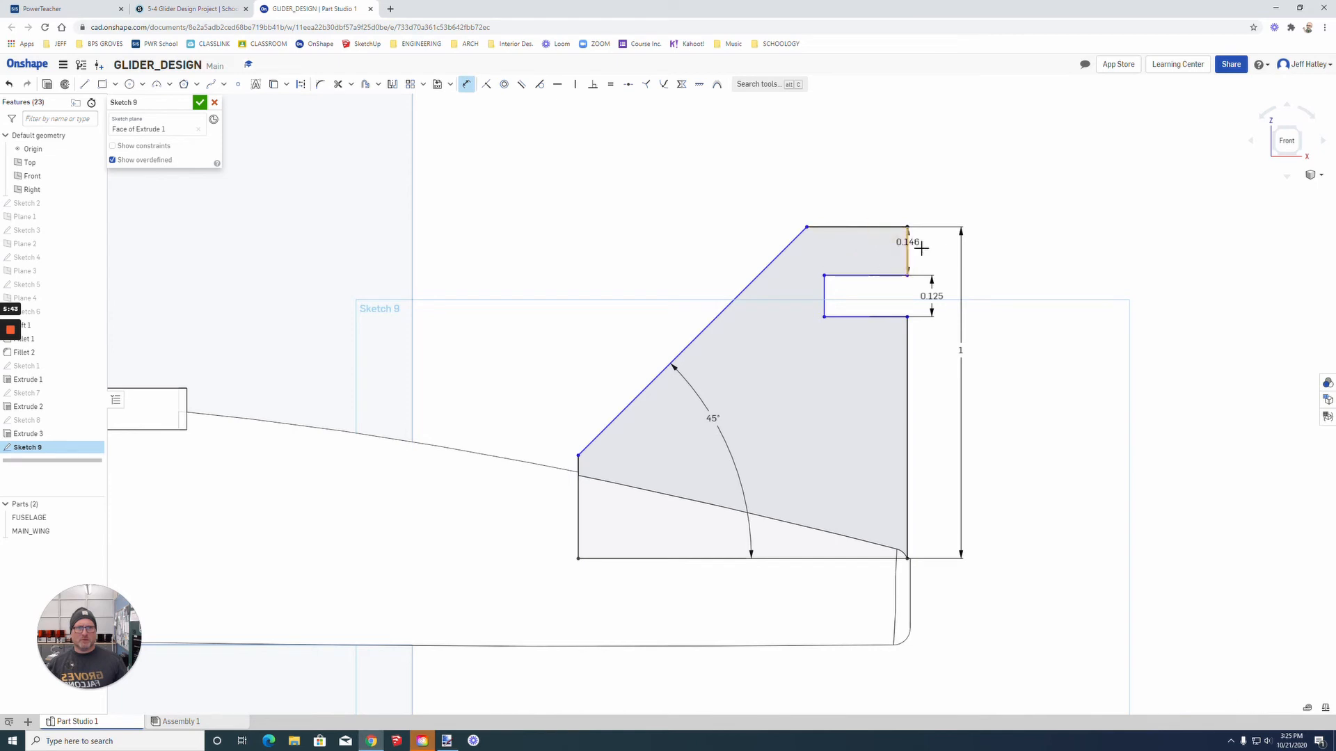
click(930, 249)
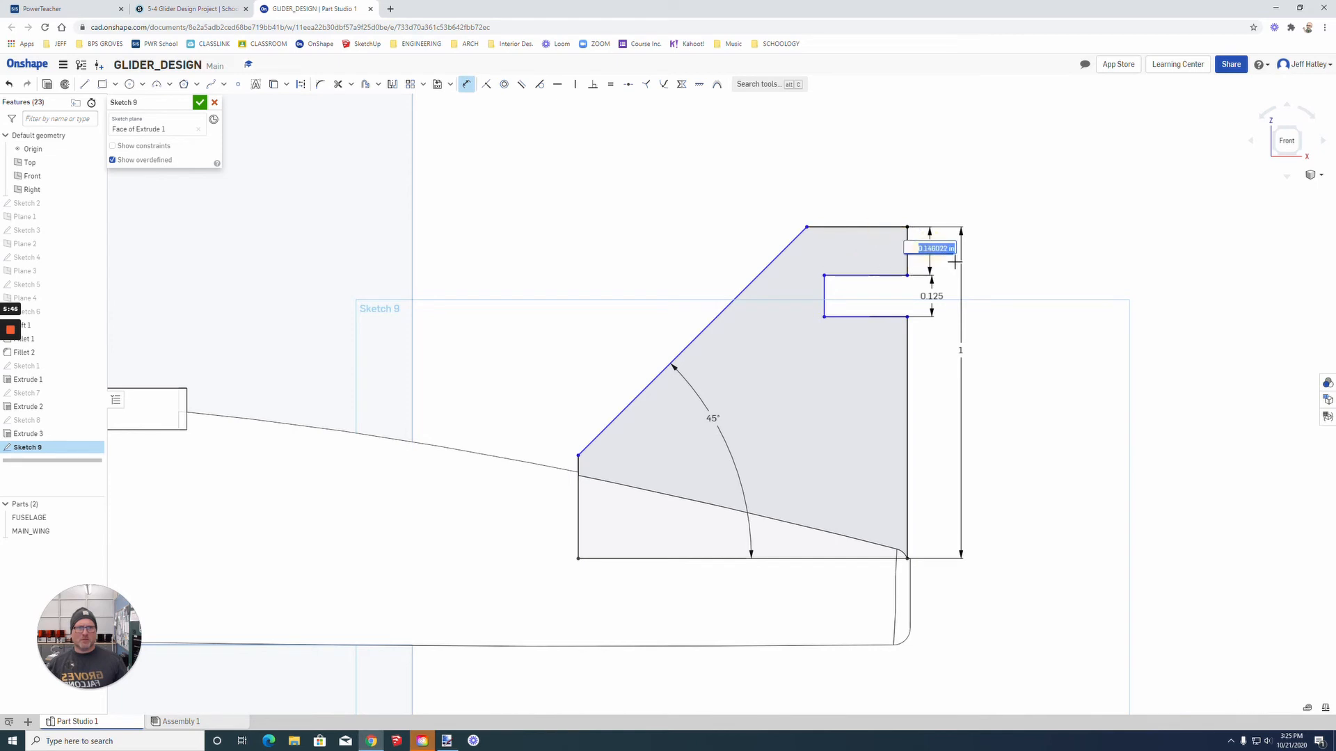
text(.2)
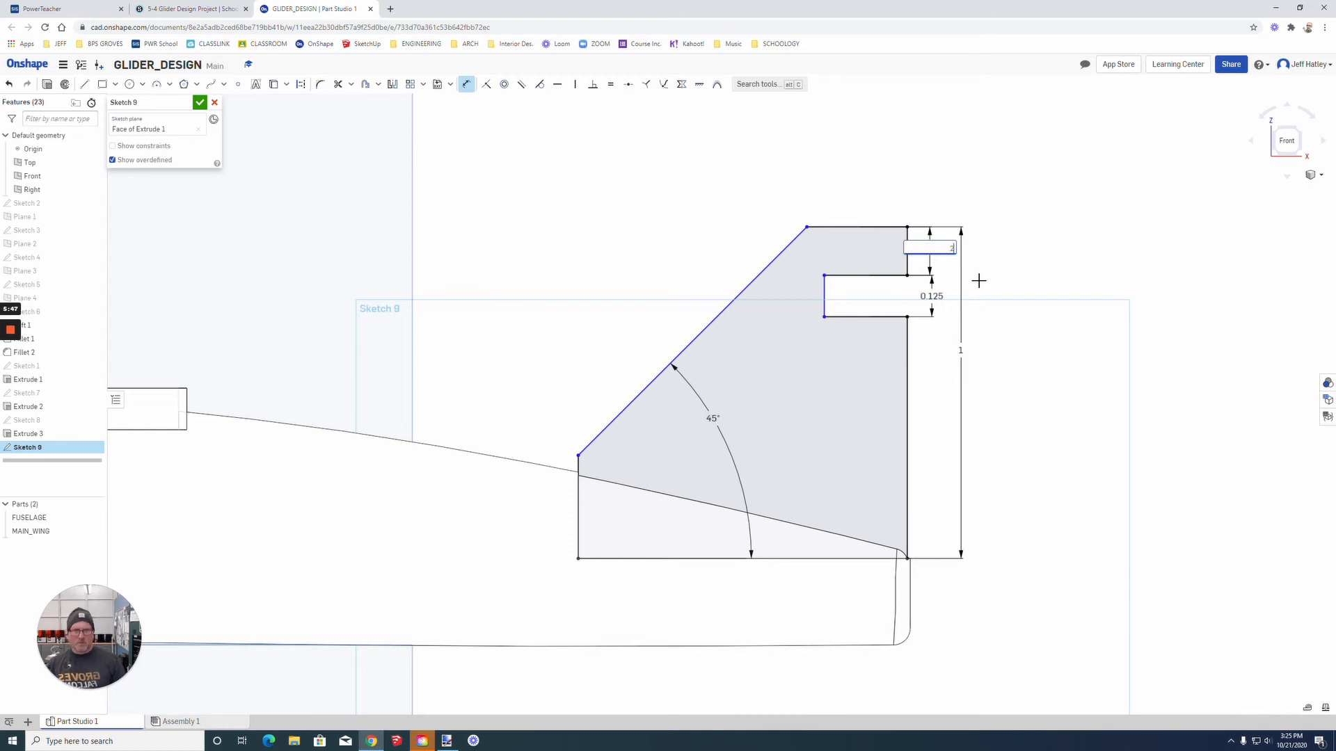
key(Return)
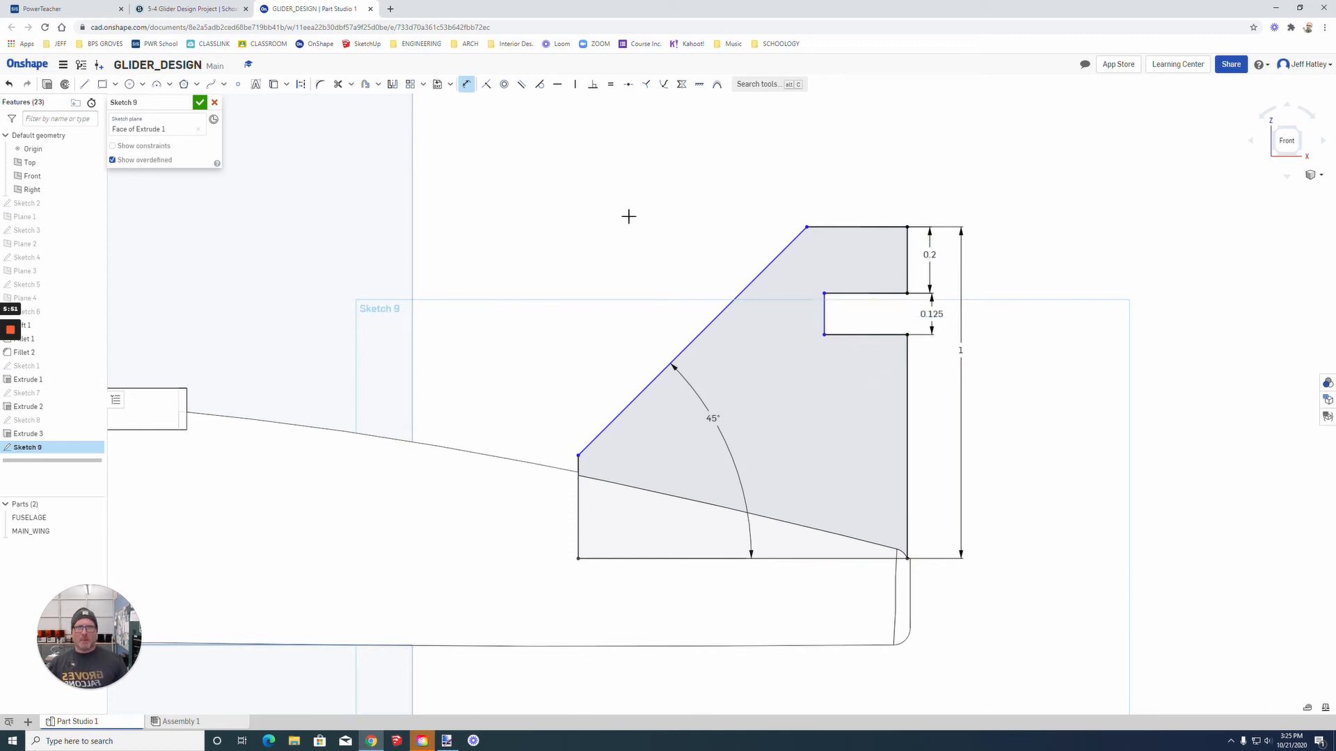
Step: Dimension the notch's depth from the fin's rear edge as 0.25 in and finish the sketch
click(906, 355)
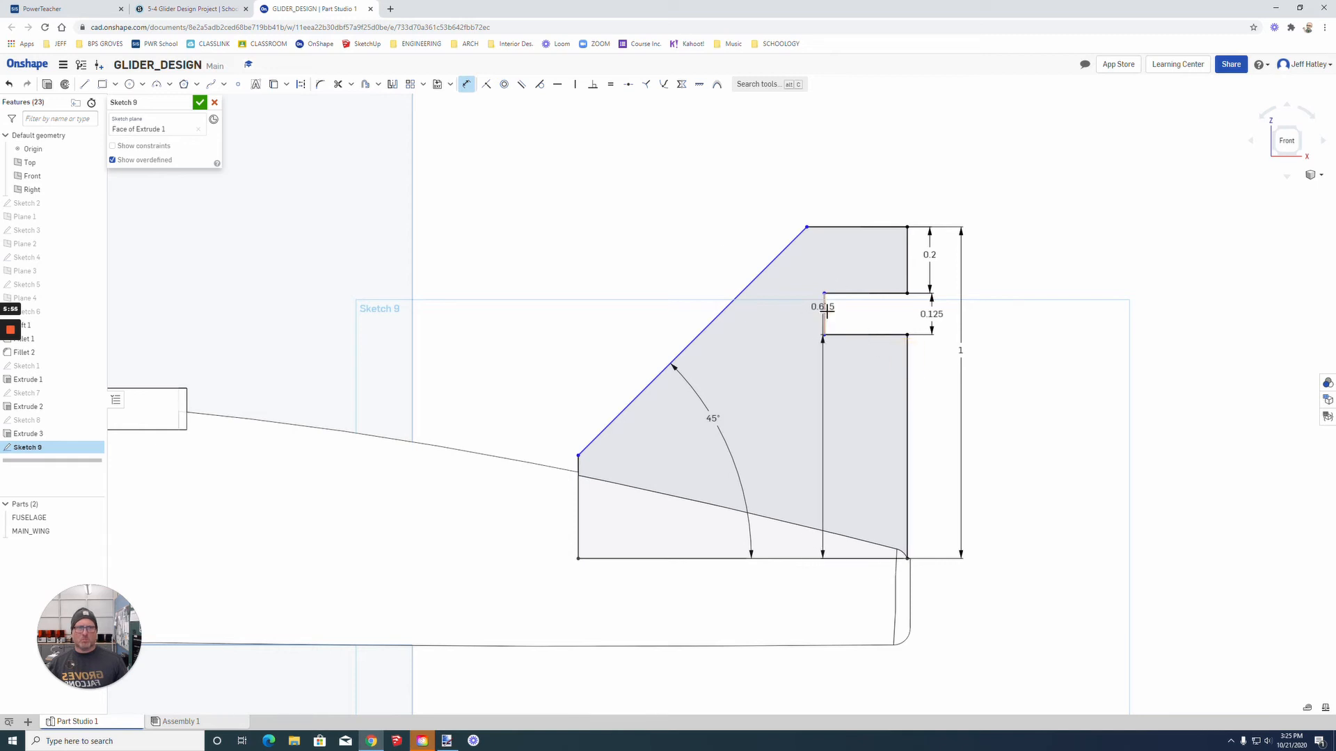
click(824, 311)
click(864, 365)
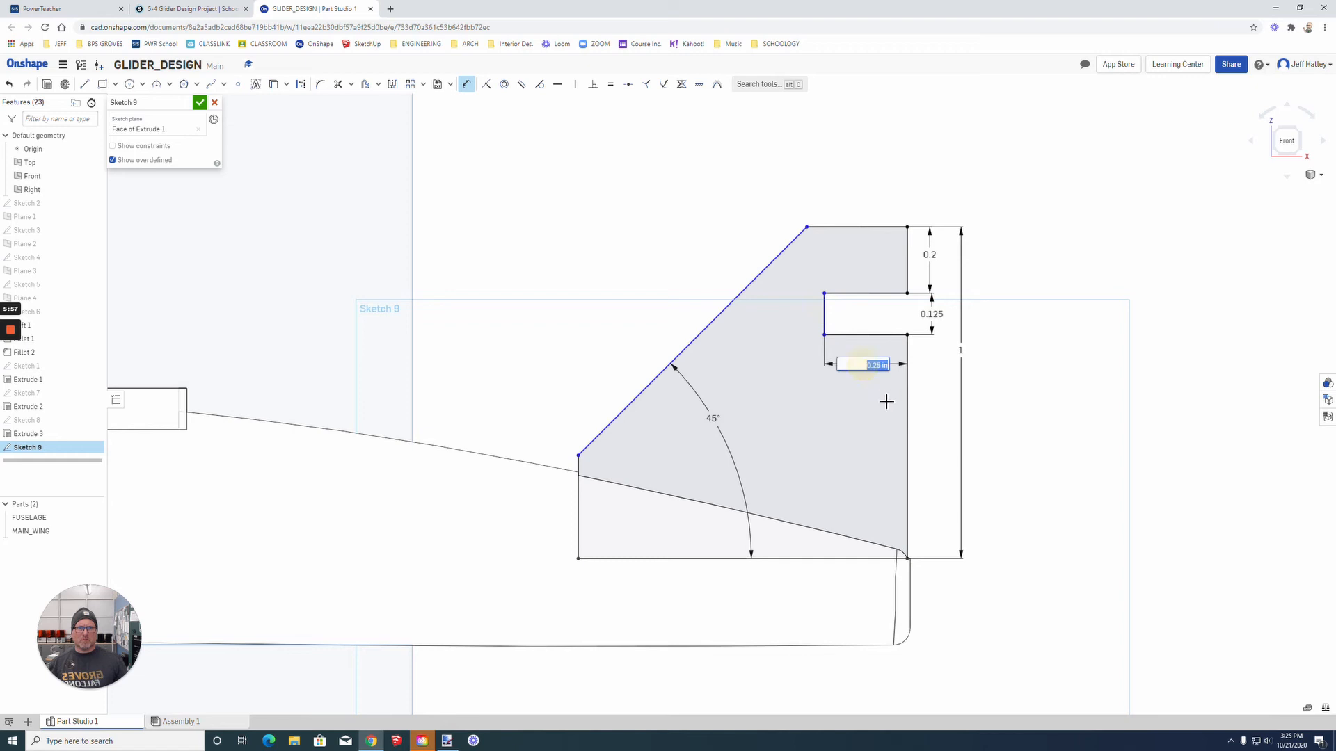
key(Return)
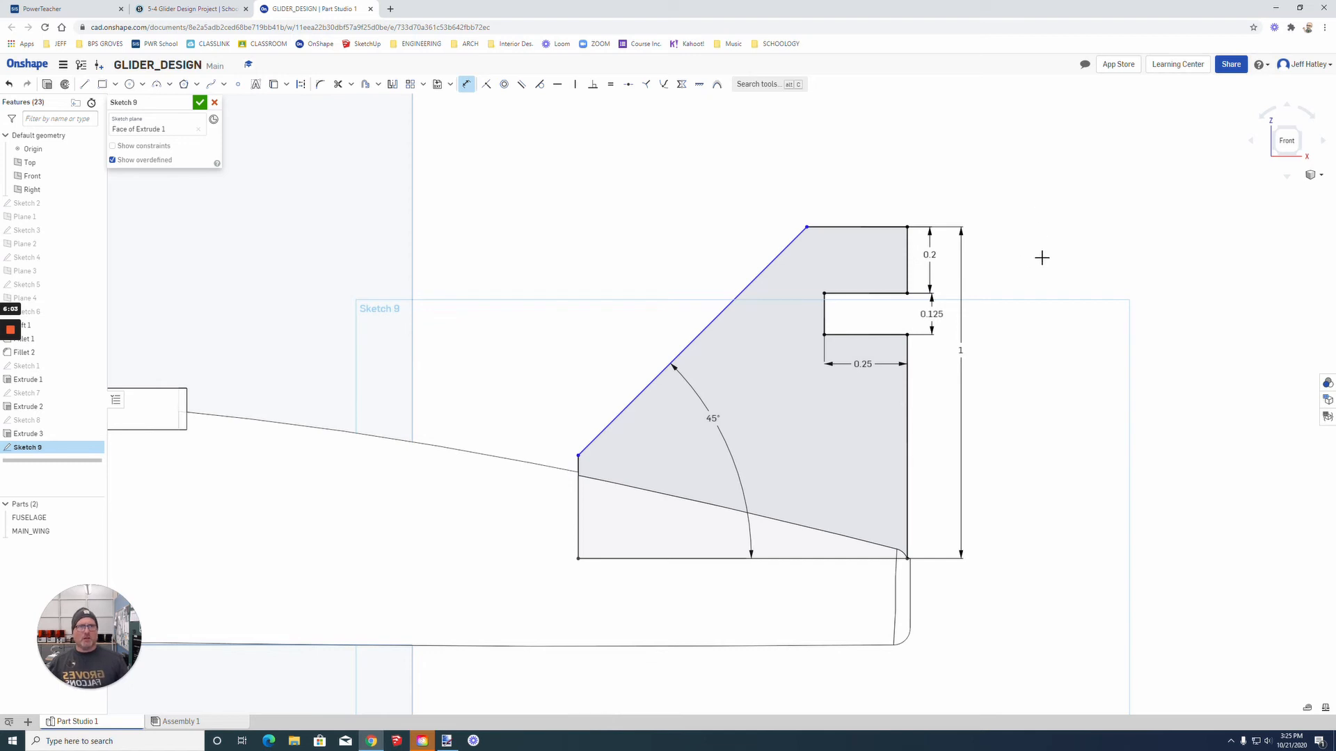
right_drag(1048, 257, 982, 283)
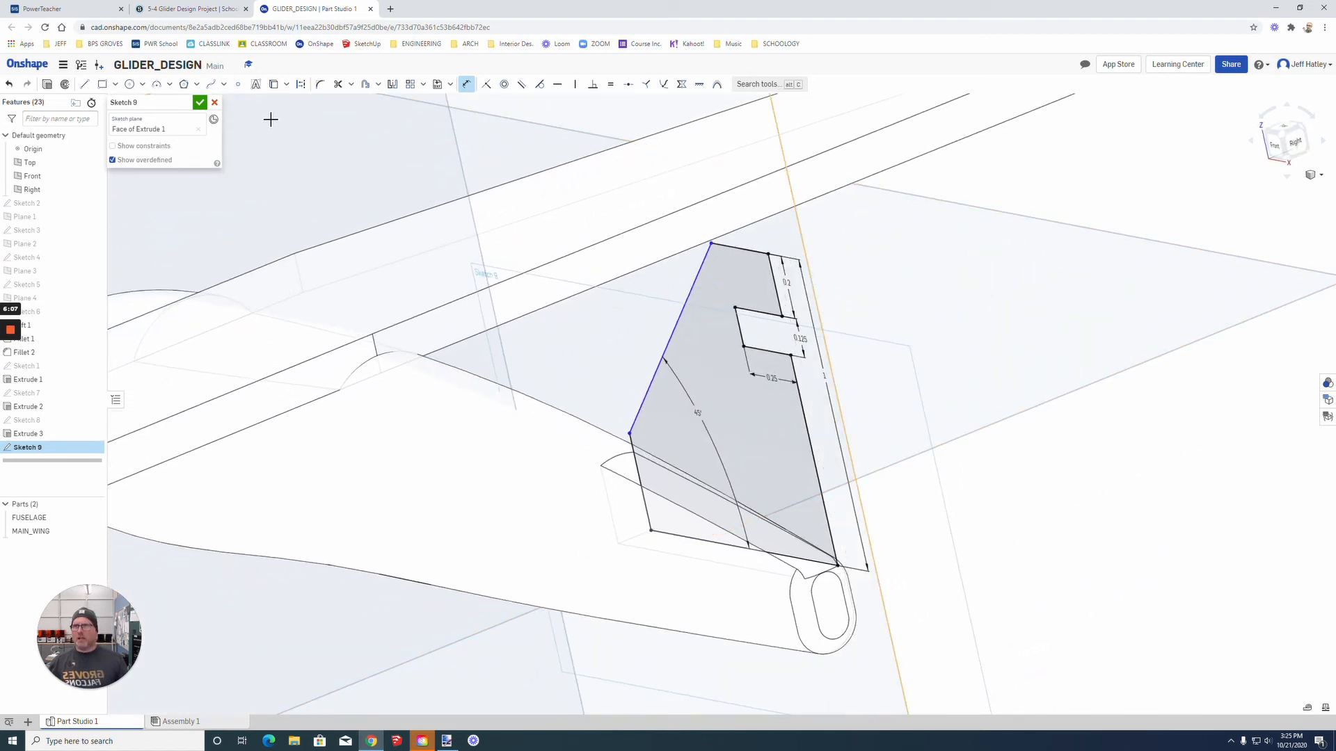
click(199, 104)
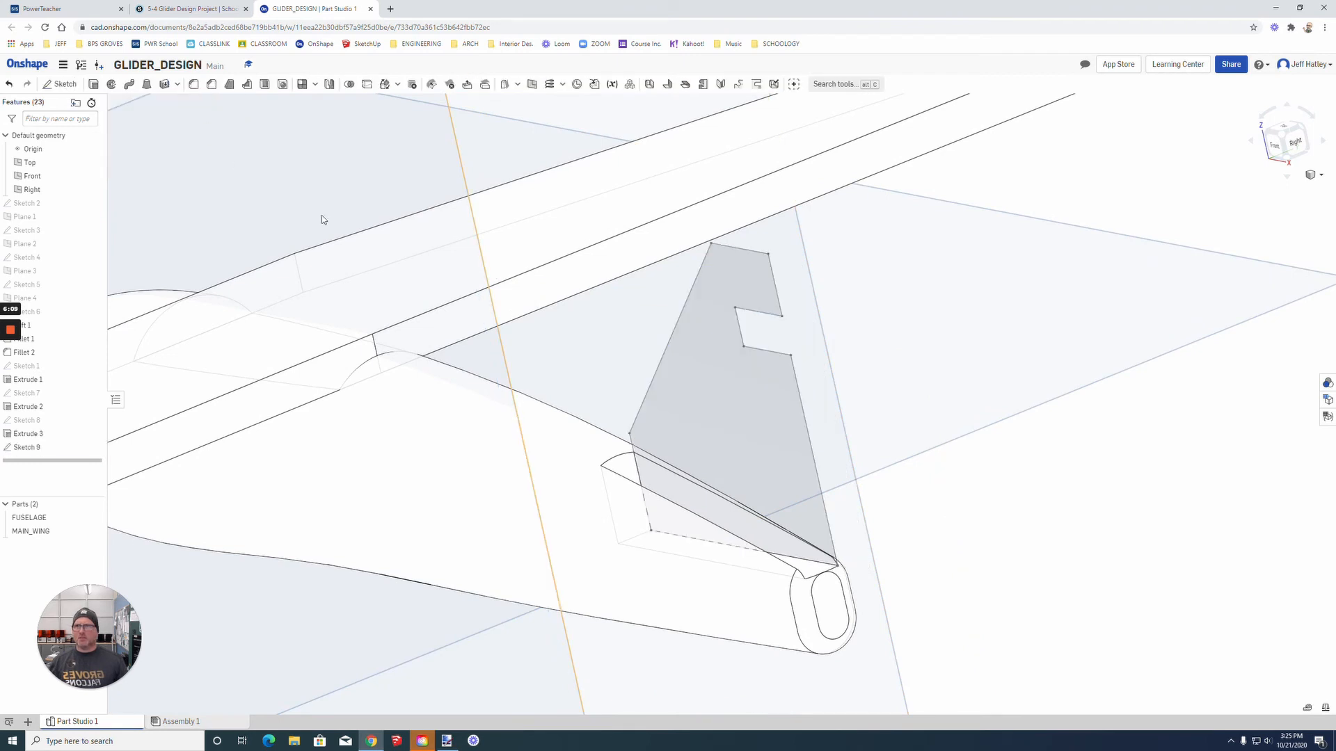
Step: Extrude both regions of the fin sketch 0.125 in as a new part filling the fuselage's tail slot
click(781, 430)
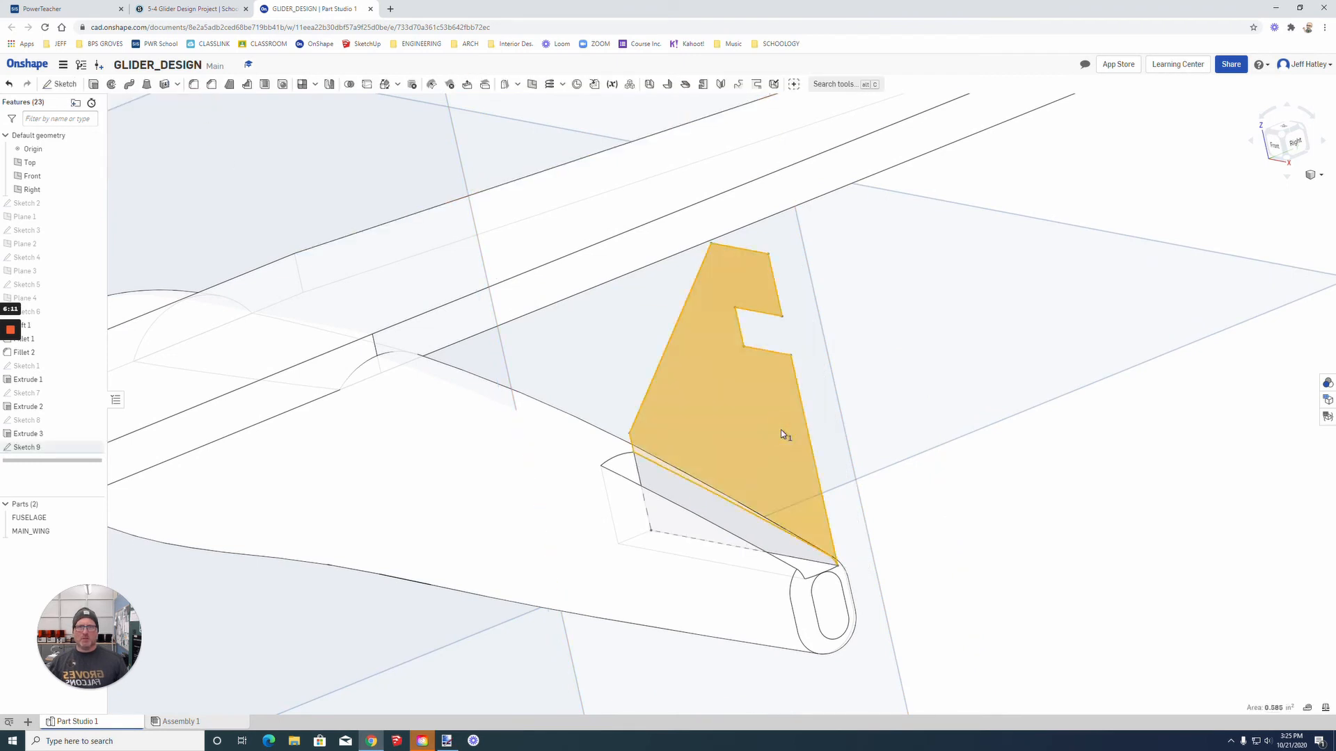
click(715, 507)
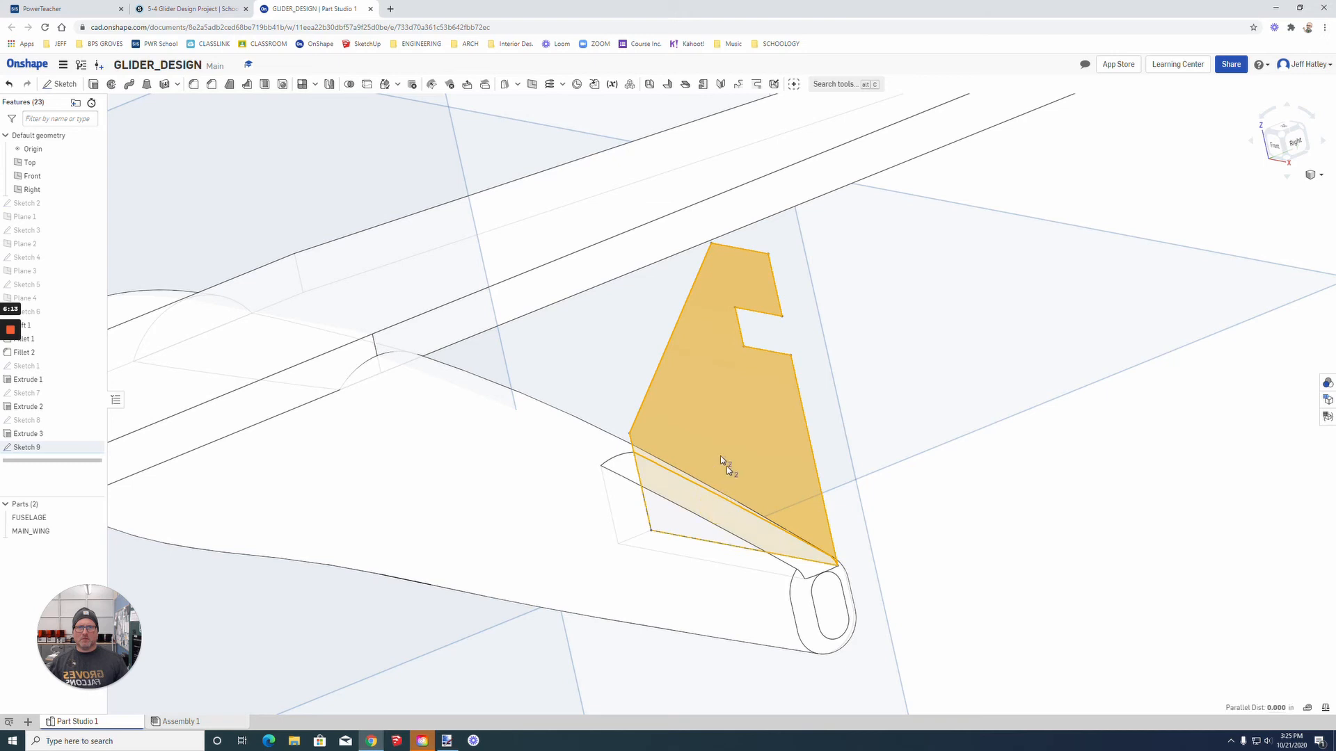
click(93, 85)
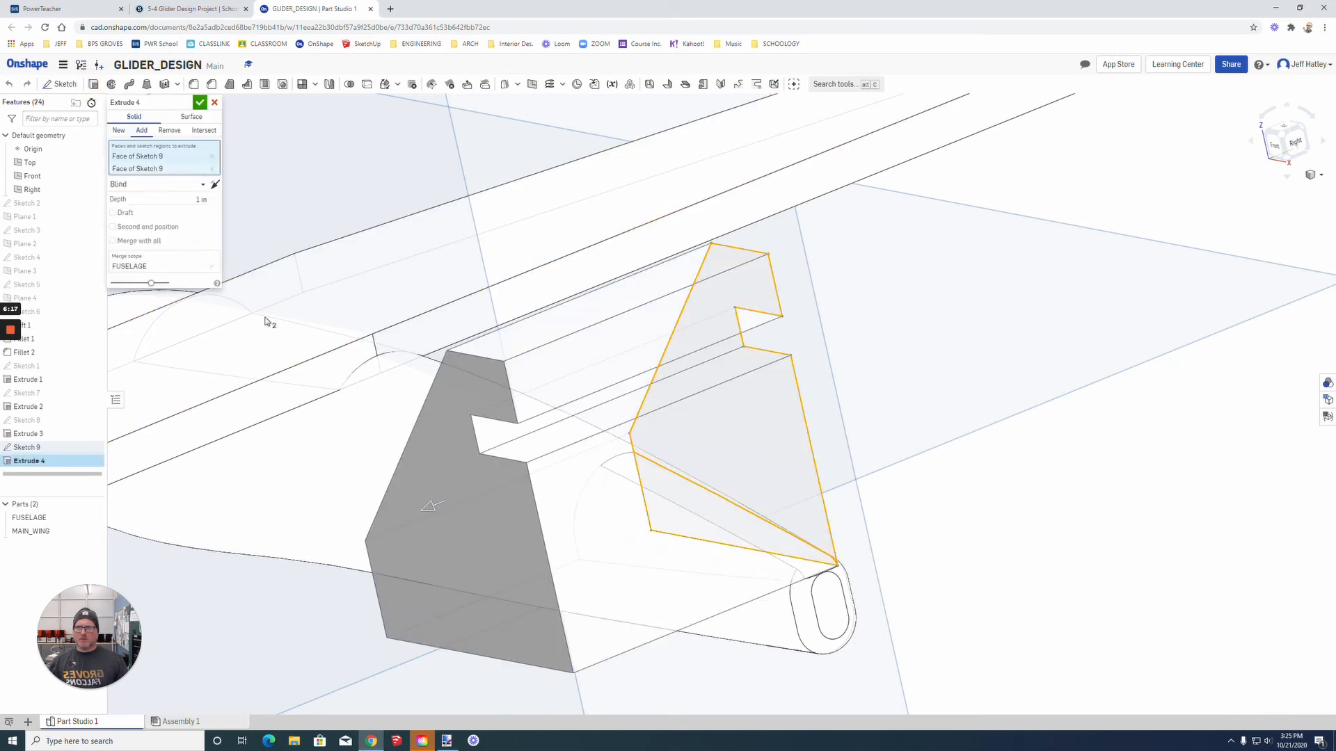
click(190, 199)
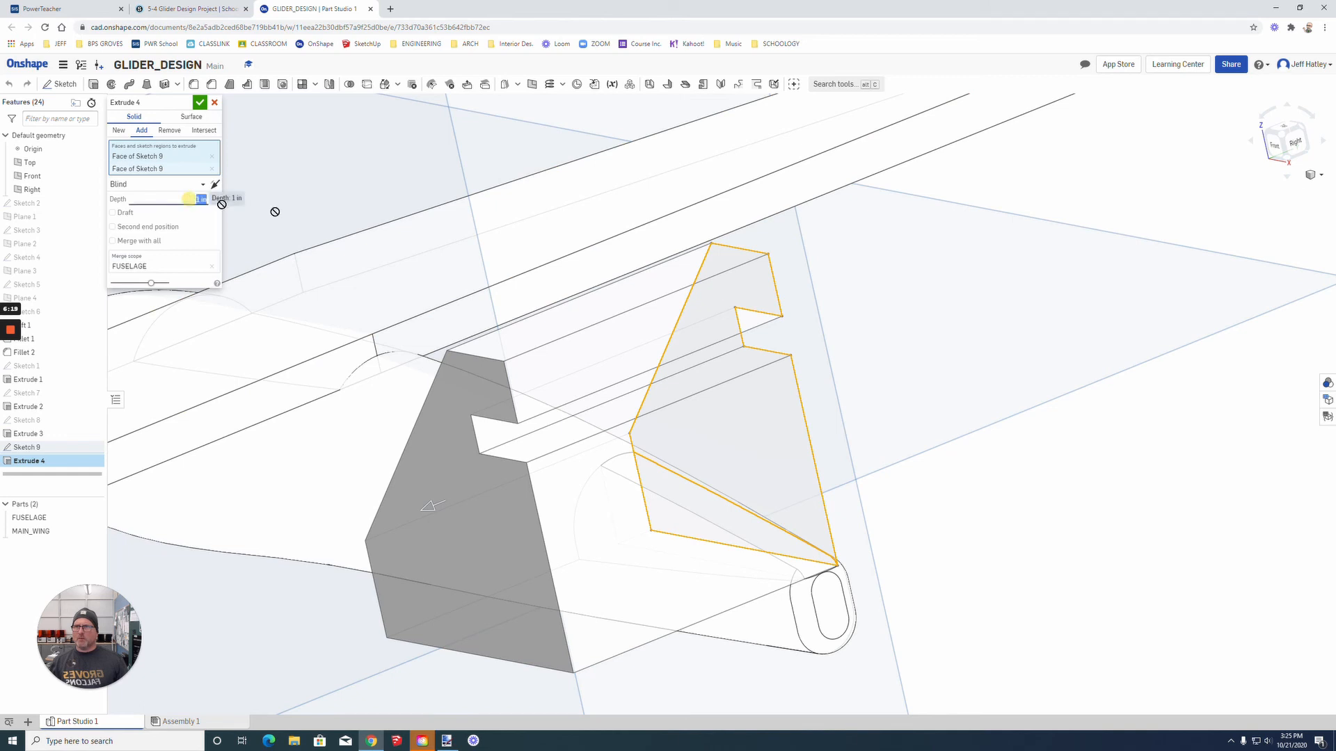
key(BackSpace)
text(125)
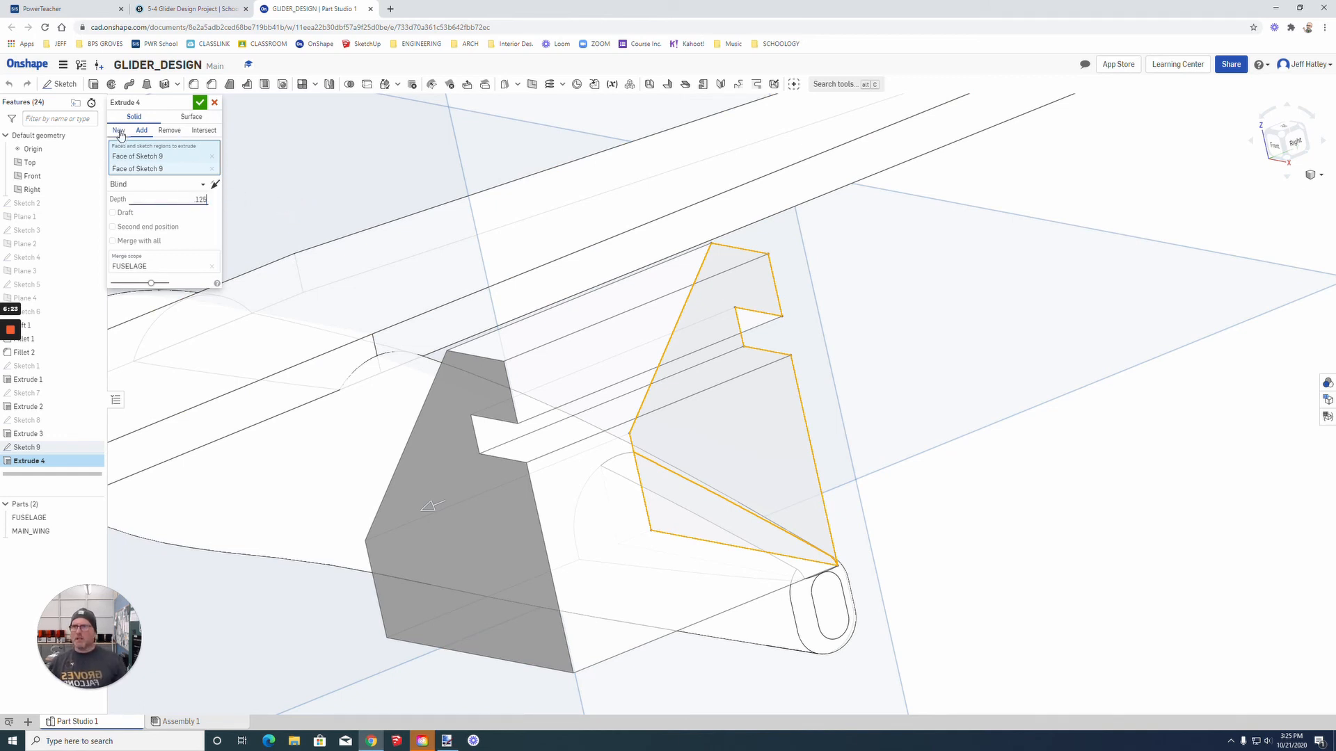
click(119, 132)
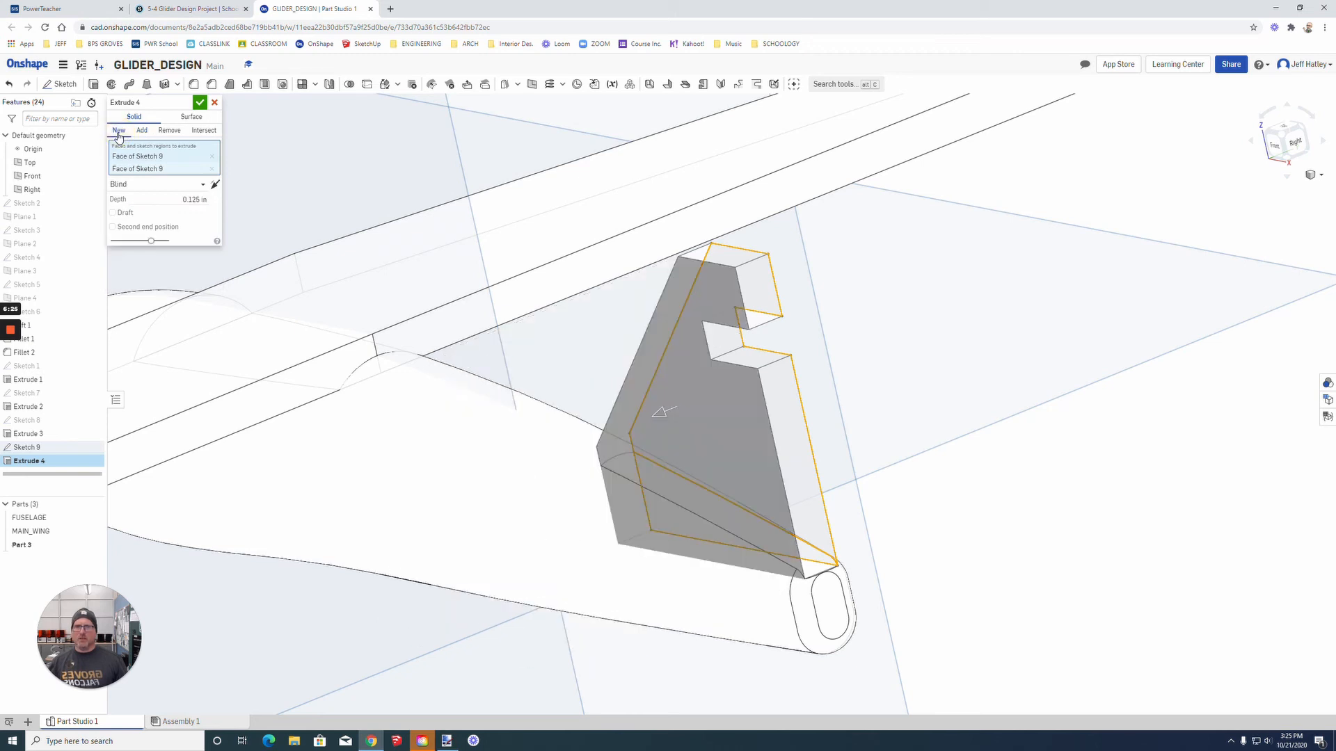
click(197, 104)
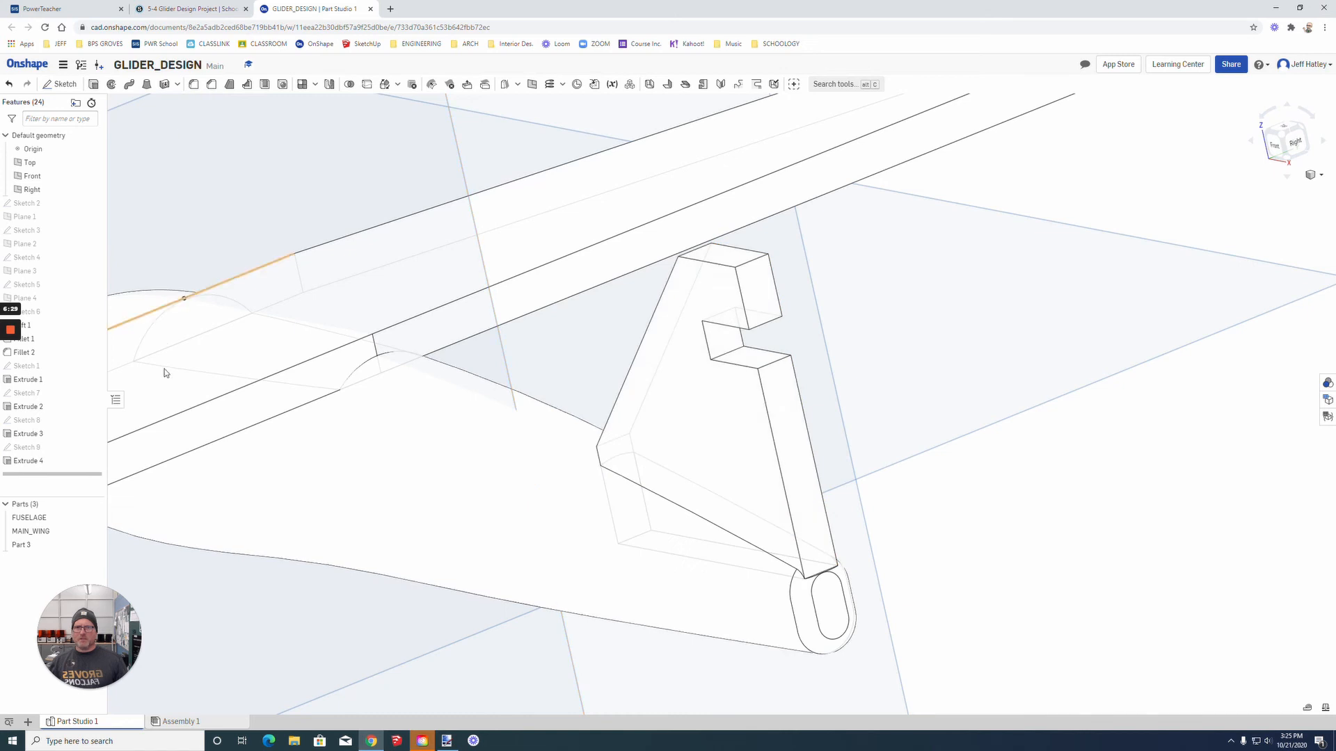
Step: Rename the new fin part as VERTICAL_TAIL
right_click(22, 547)
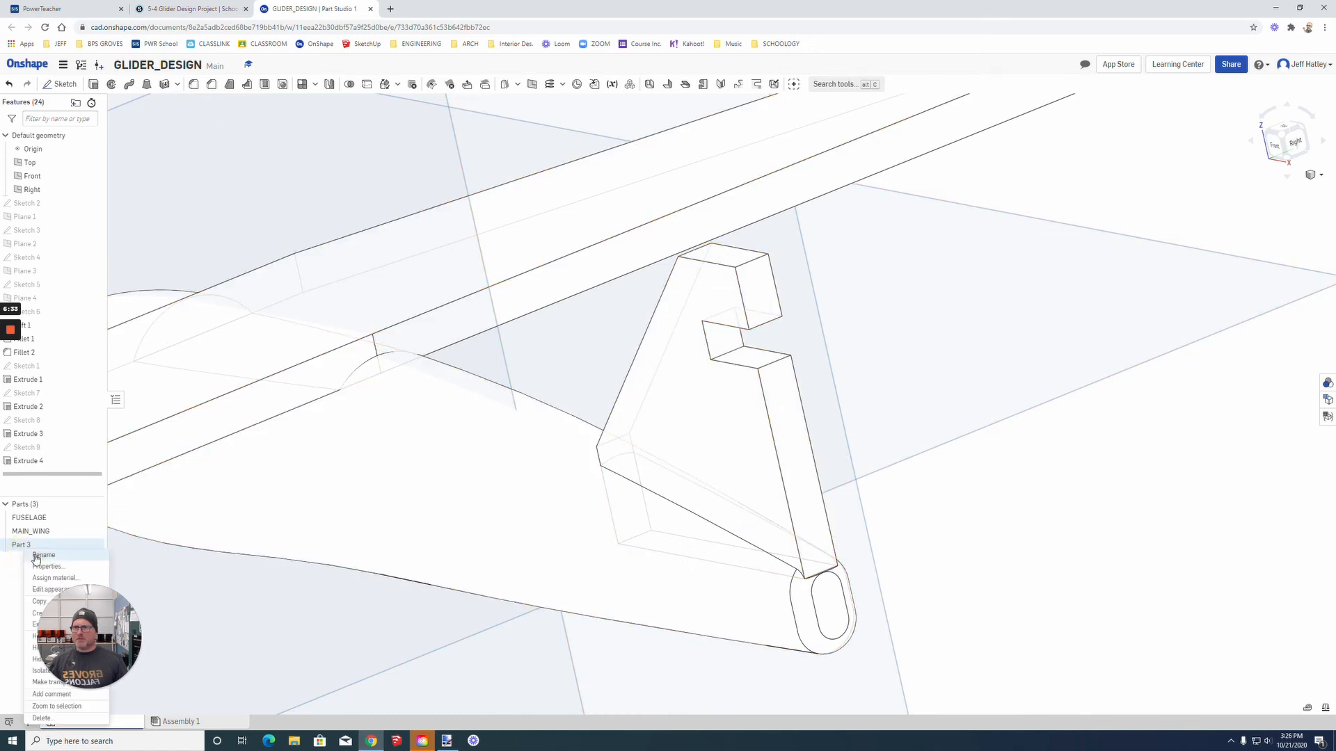
click(39, 555)
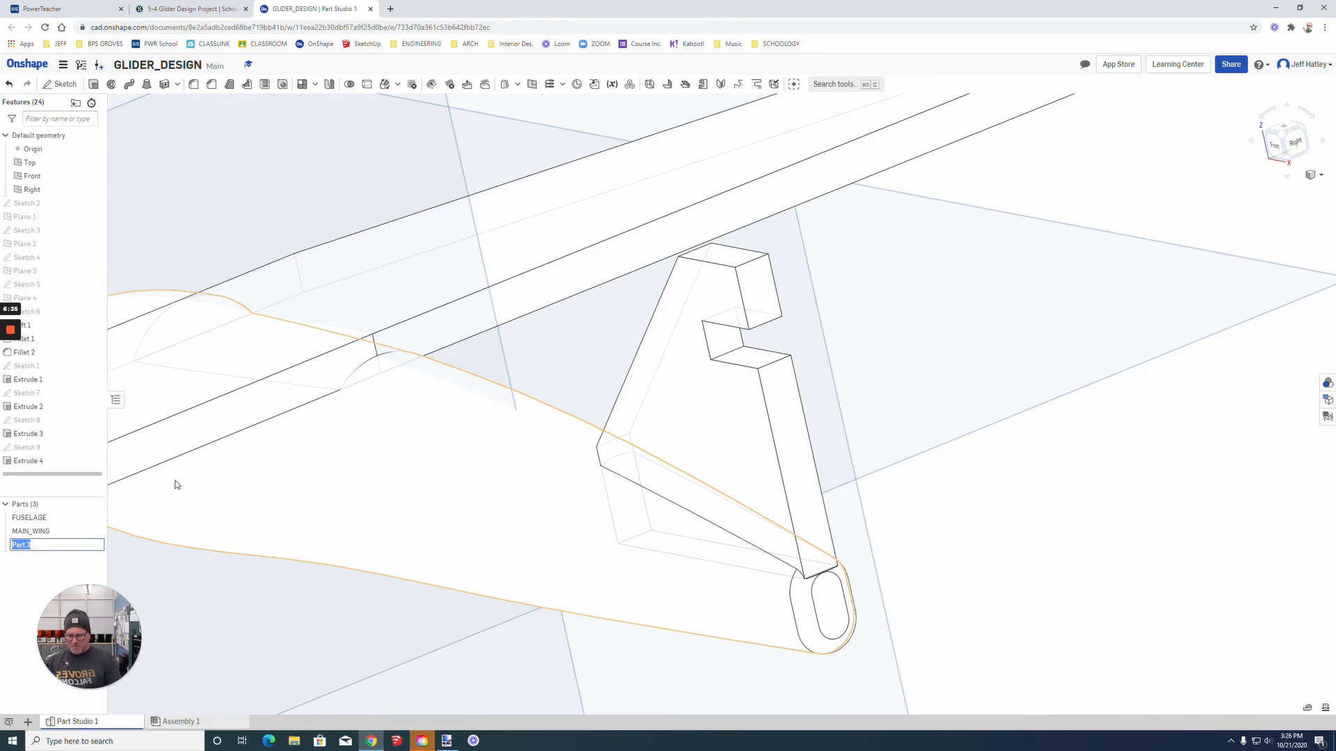
text(VERTICAL_TA)
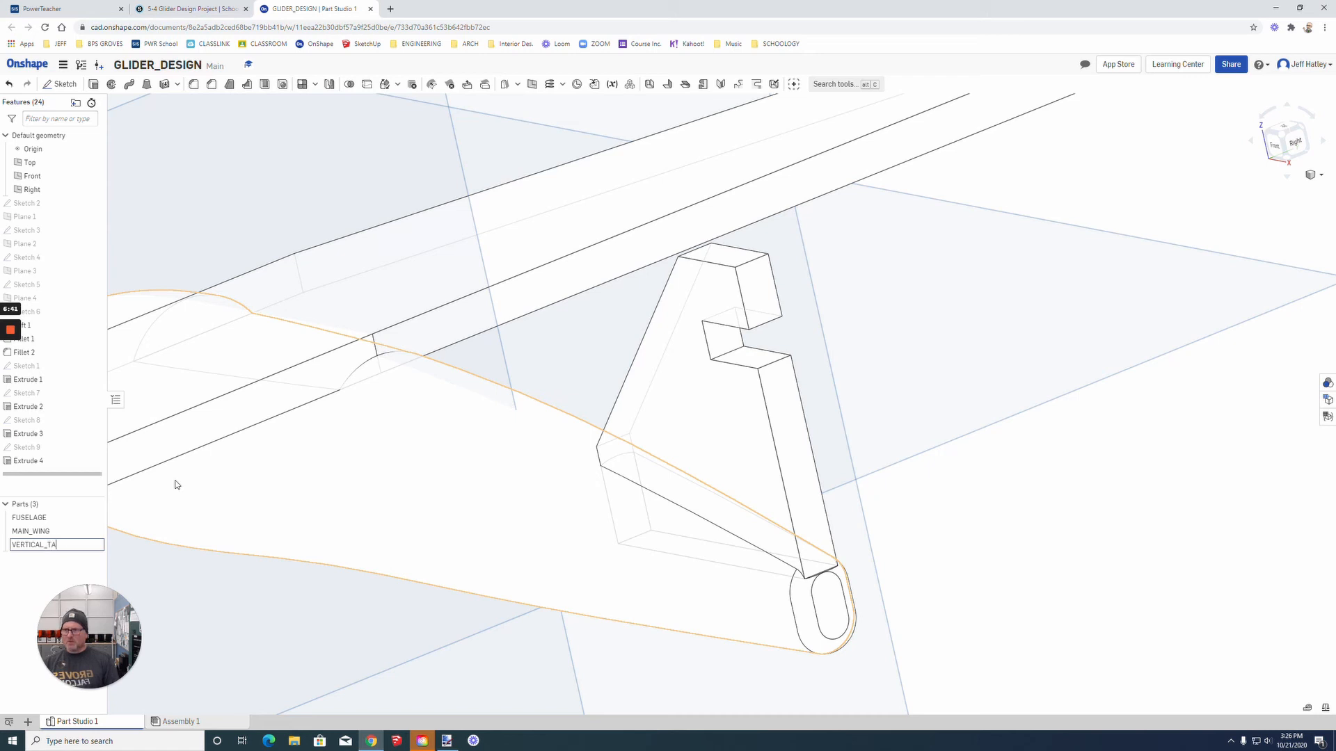
text(IL)
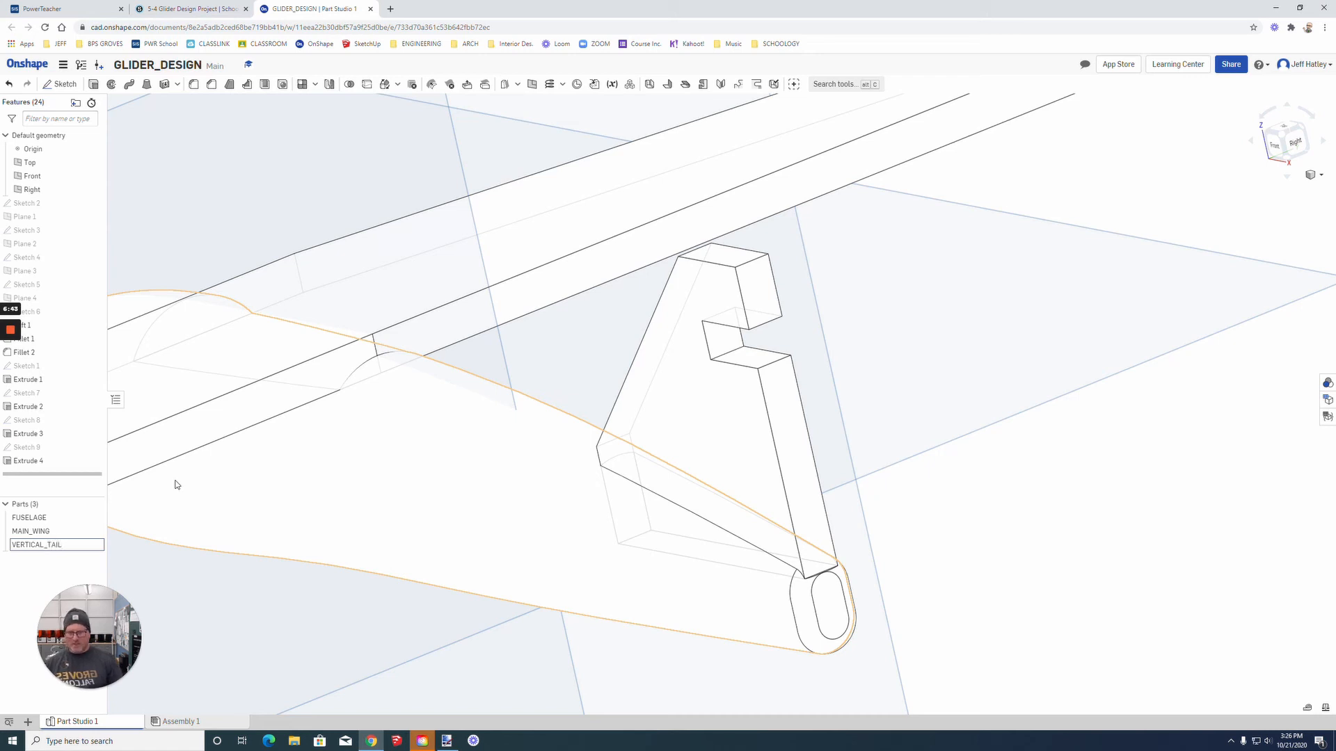
key(Return)
Step: Start a sketch on the lower face of the vertical tail's notch, viewed from the top
scroll(774, 353, up, 6)
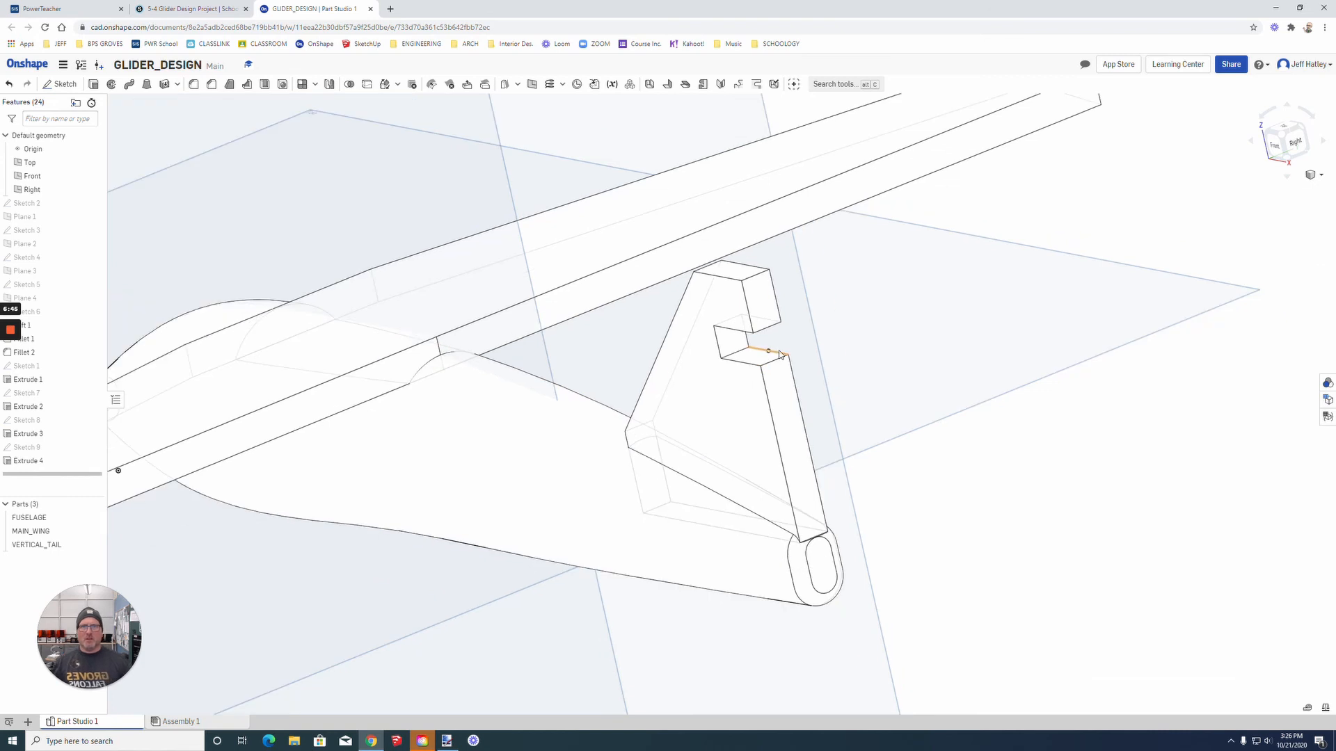
right_drag(536, 549, 578, 540)
scroll(946, 397, up, 3)
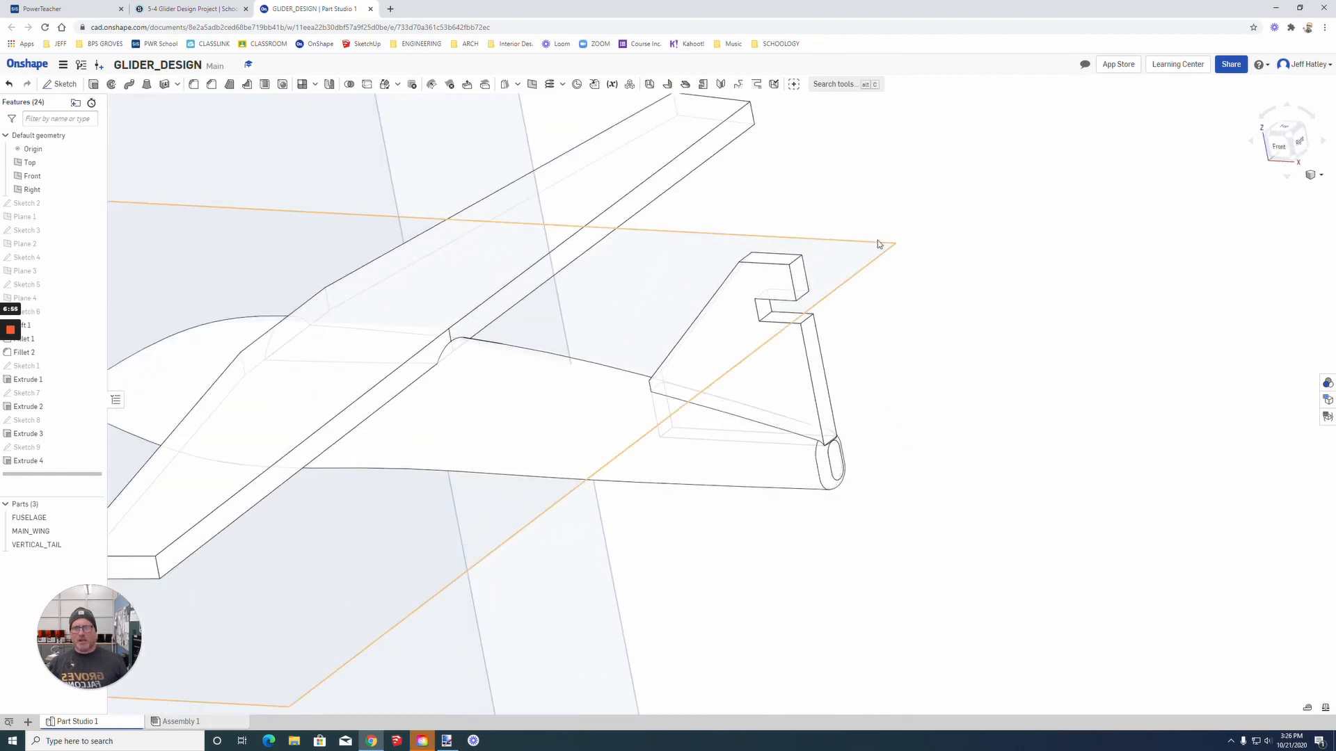
click(782, 321)
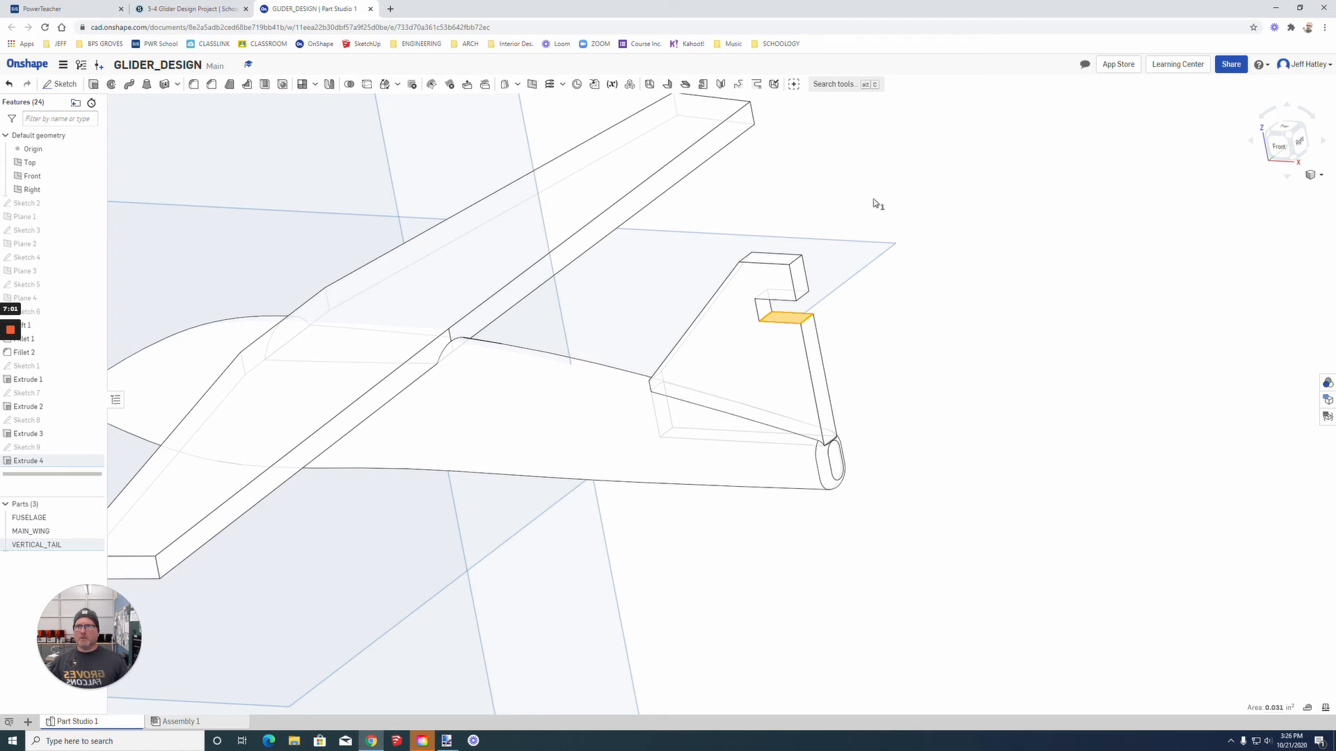
click(60, 83)
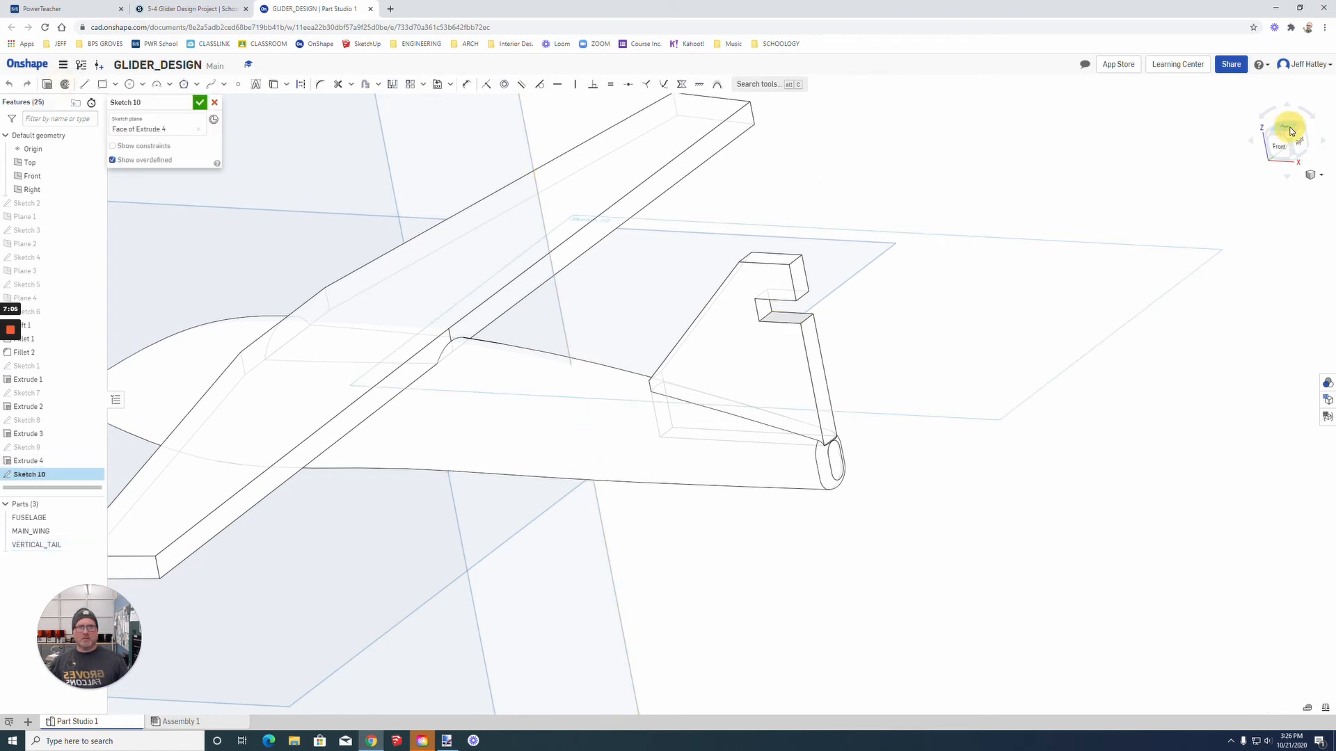
click(1289, 130)
scroll(1158, 391, up, 5)
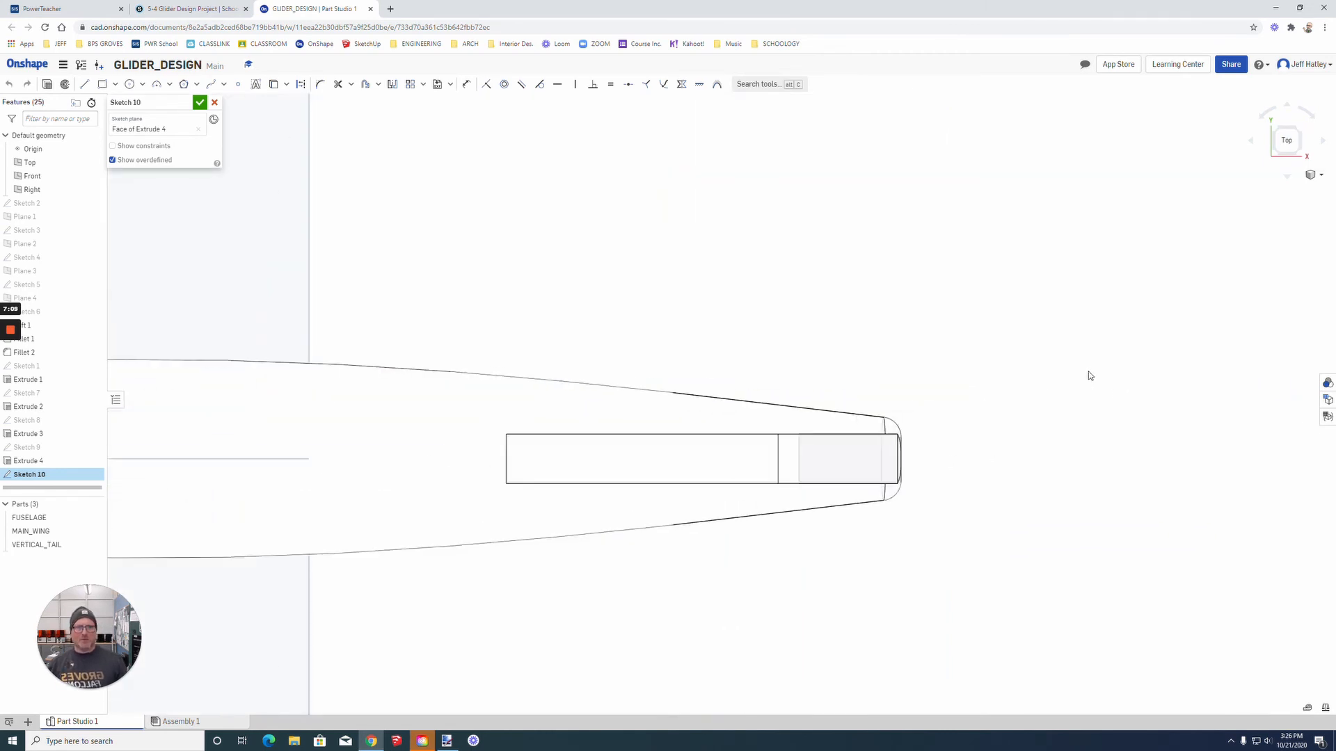
Step: Draw a closed half-tail outline from the notch's midline: front edge about 0.19 in, sloped edge 0.37 in, rear edge 0.47 in, centre line 0.25 in
click(84, 83)
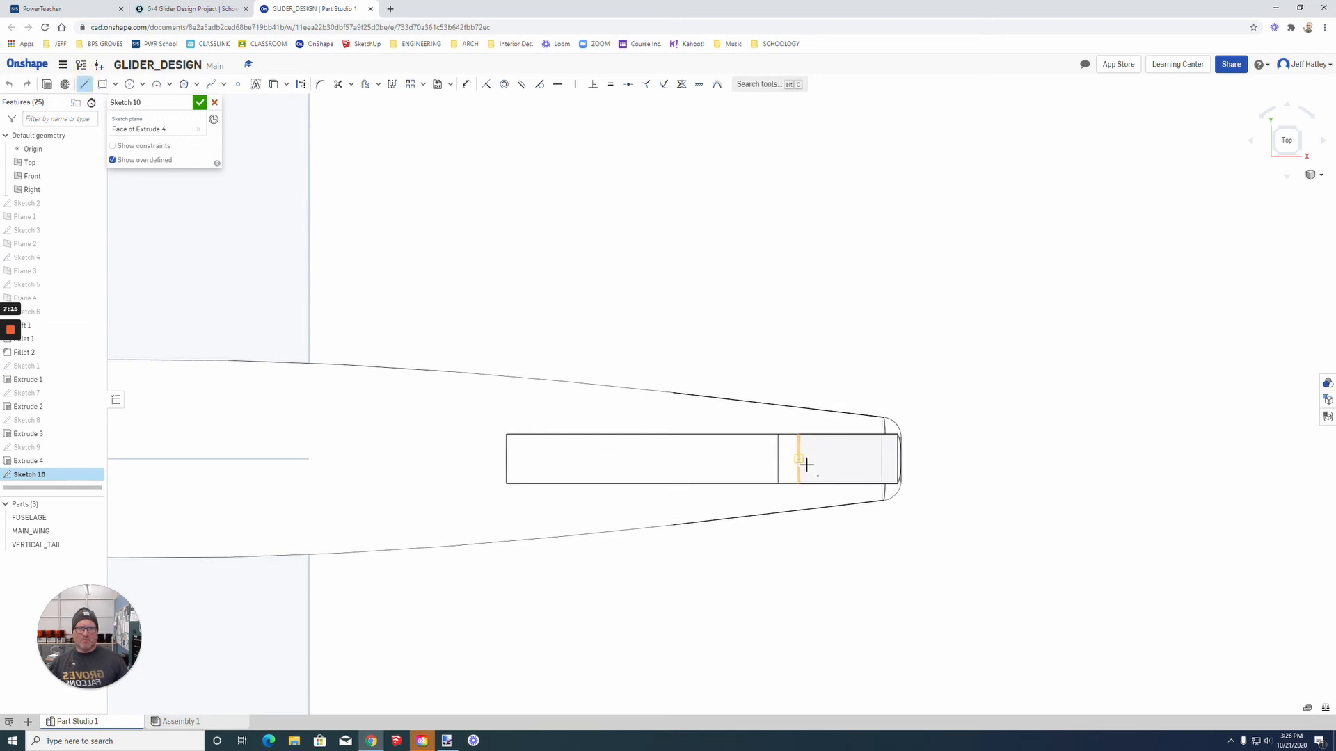
click(802, 460)
click(806, 390)
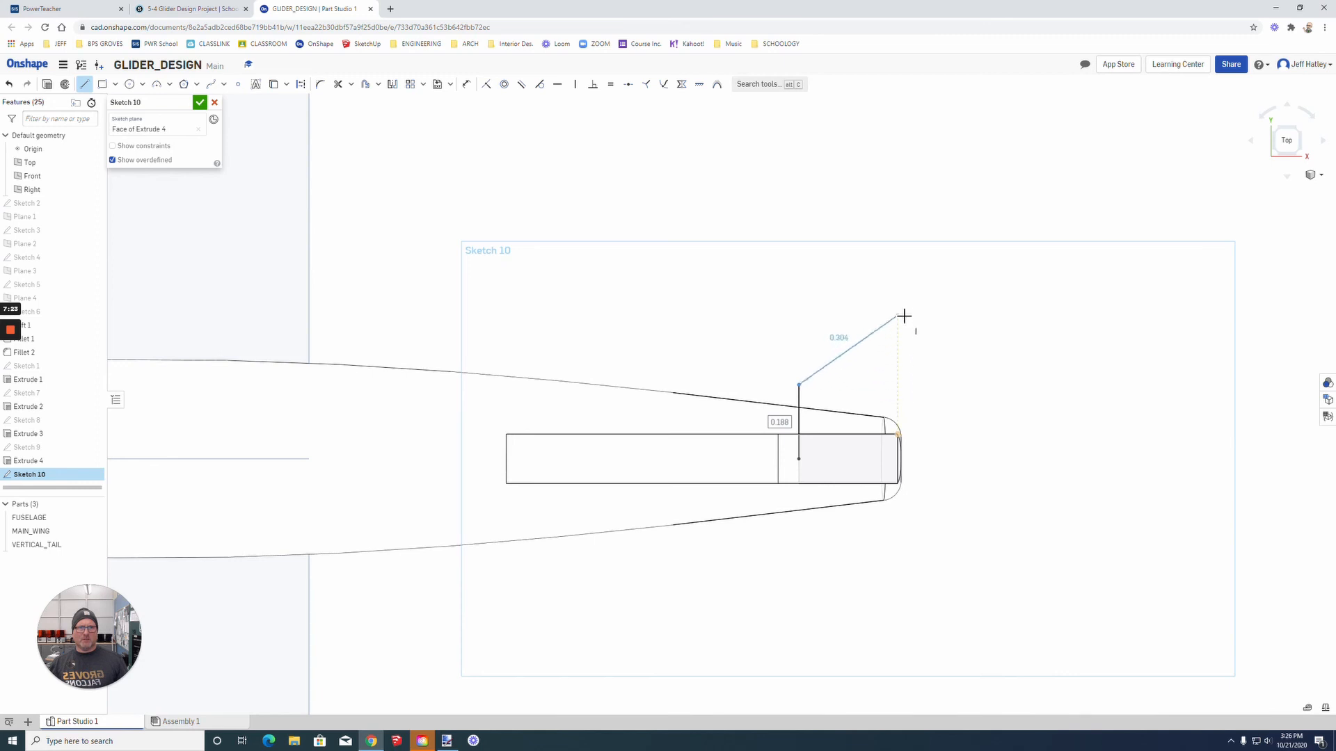
click(899, 278)
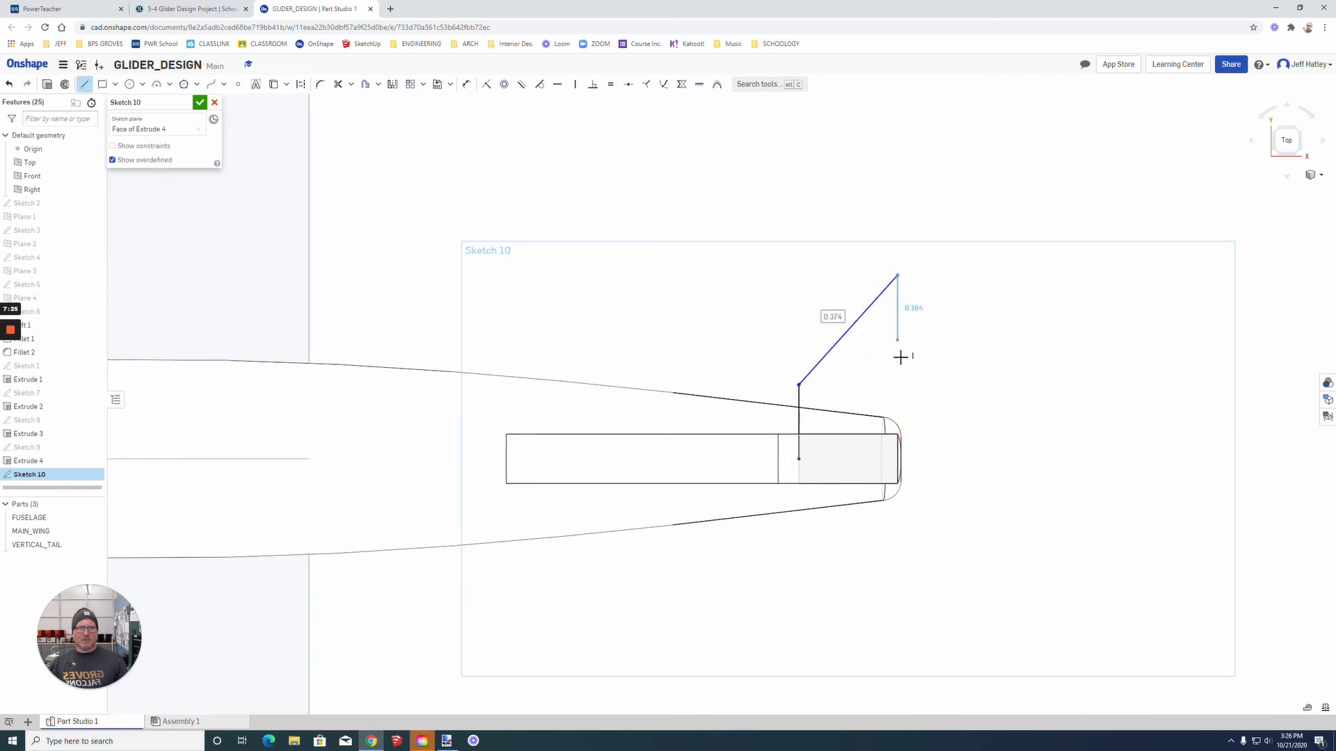
click(903, 464)
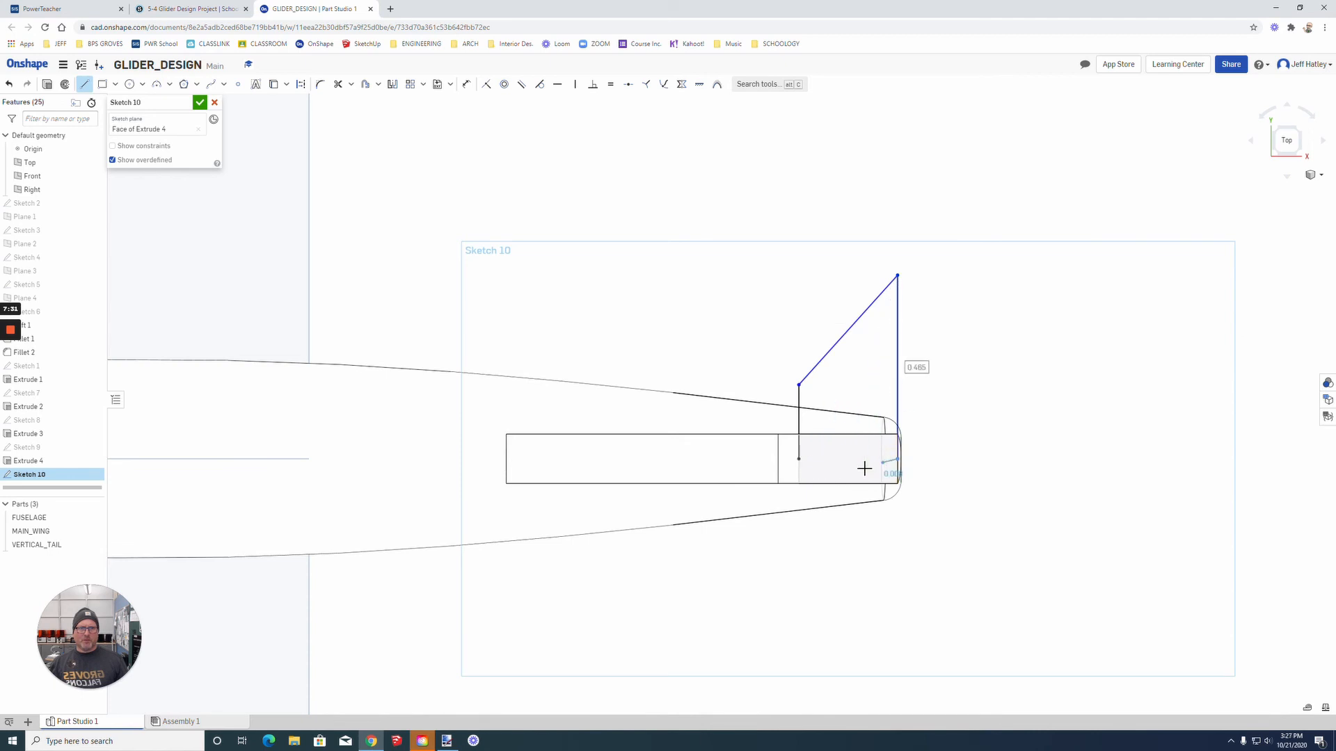
click(804, 463)
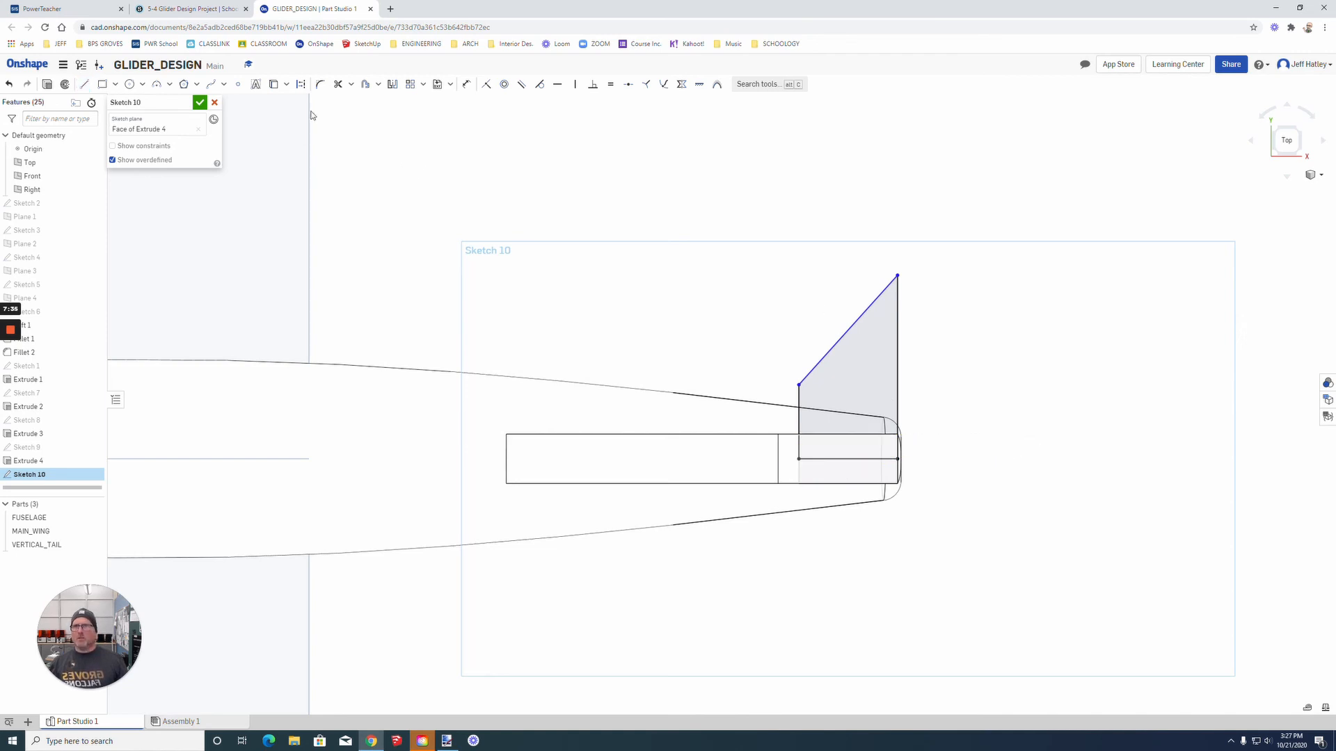
Step: Mirror the half-tail outline about its centre line to form the full horizontal tail profile
click(392, 84)
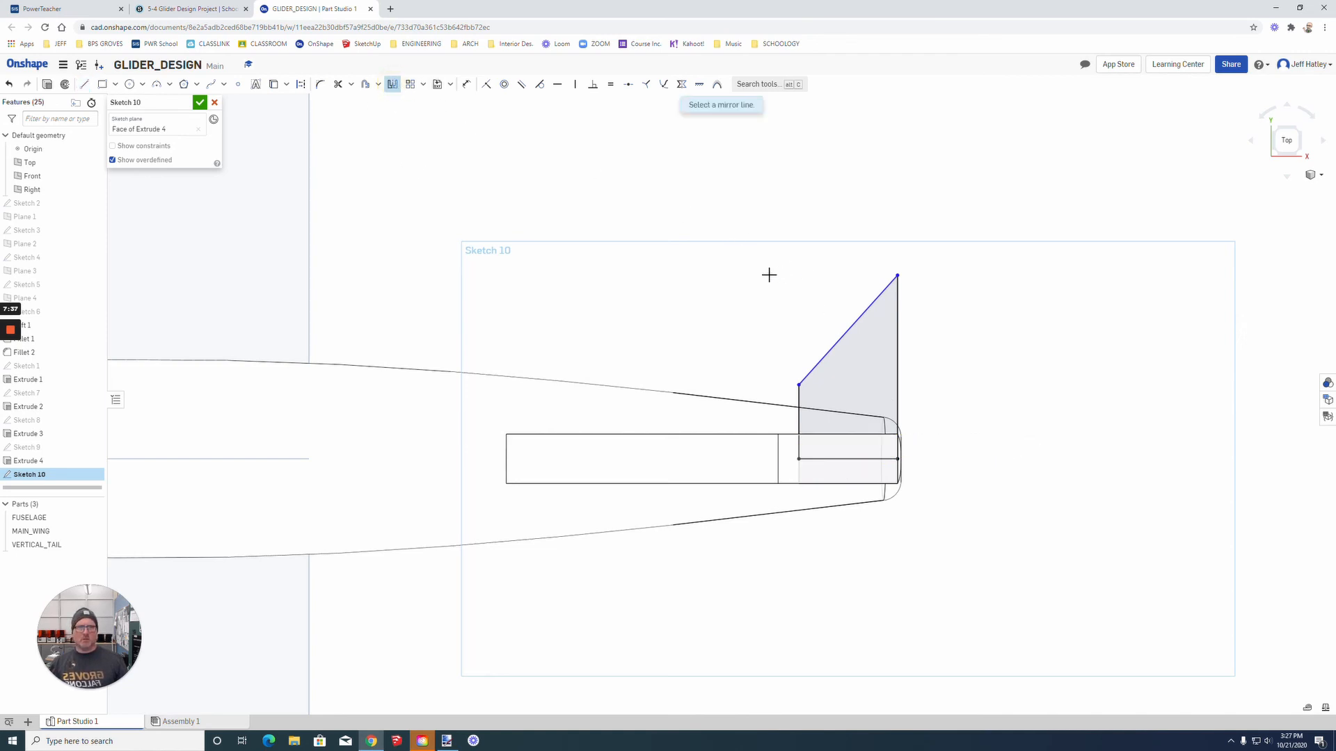
click(856, 458)
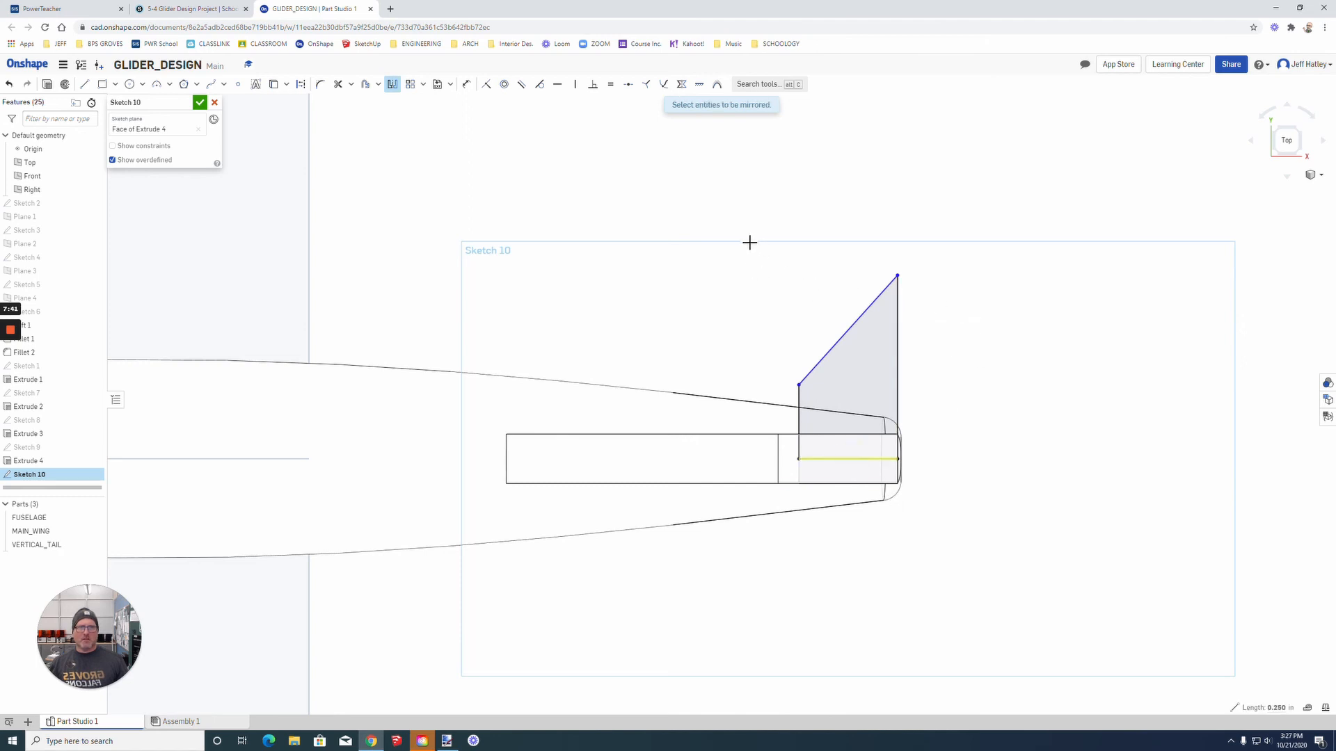
drag(746, 238, 963, 474)
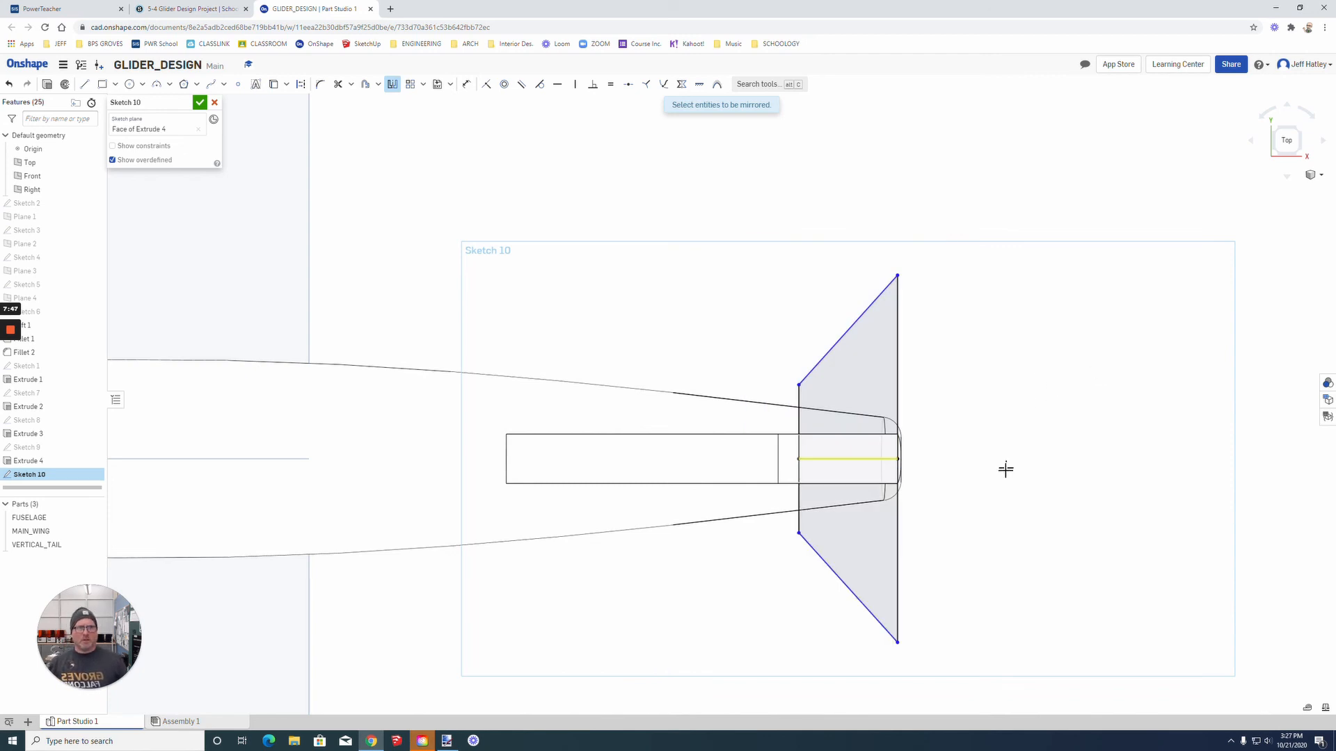
mouse_move(978, 531)
right_down()
mouse_move(963, 498)
mouse_move(951, 555)
mouse_move(945, 462)
right_up()
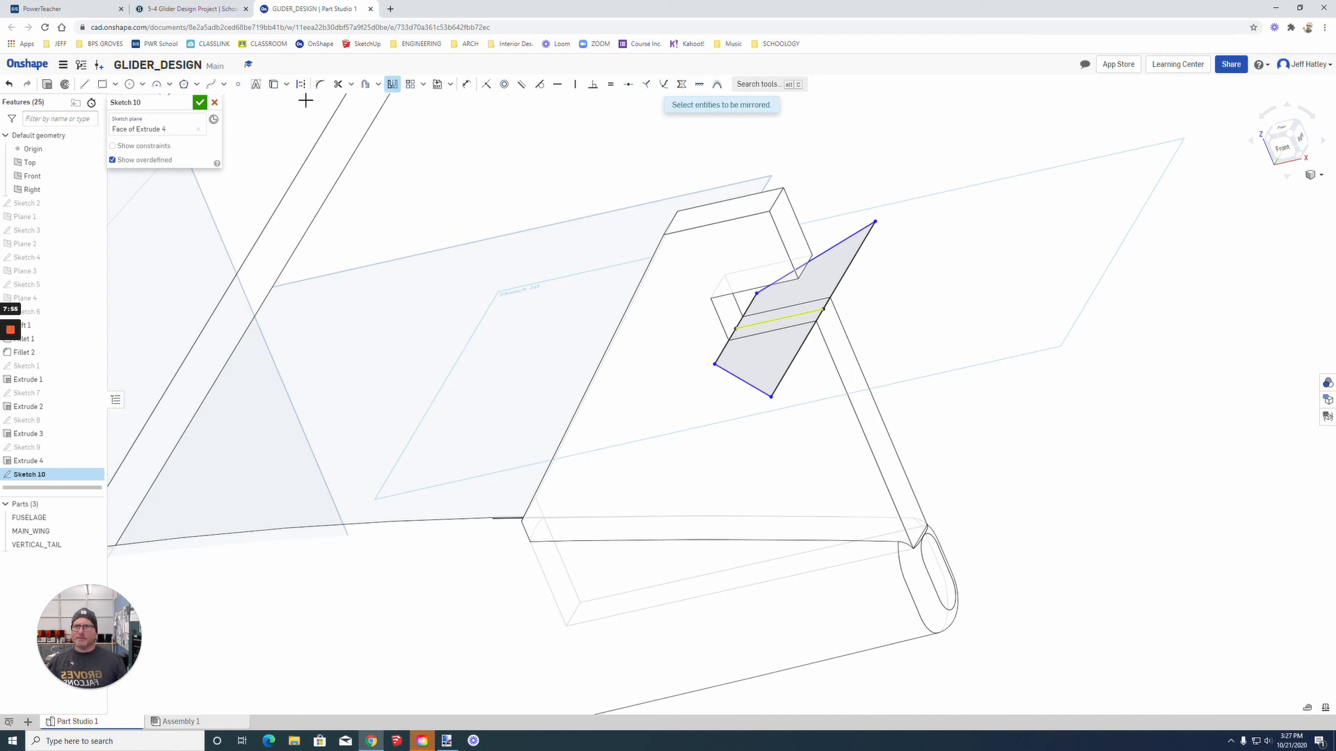
Step: Finish the horizontal tail sketch and extrude all four of its regions 0.125 in as a new part
click(199, 102)
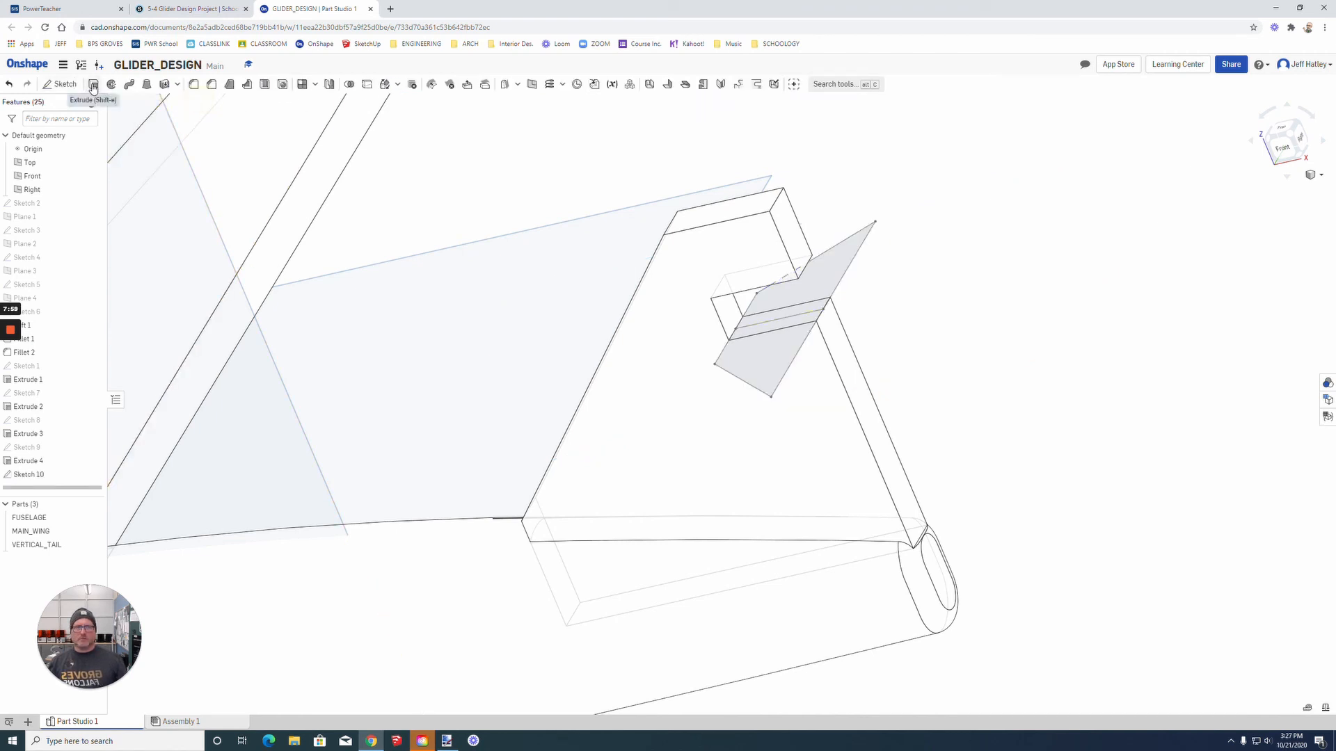
click(93, 84)
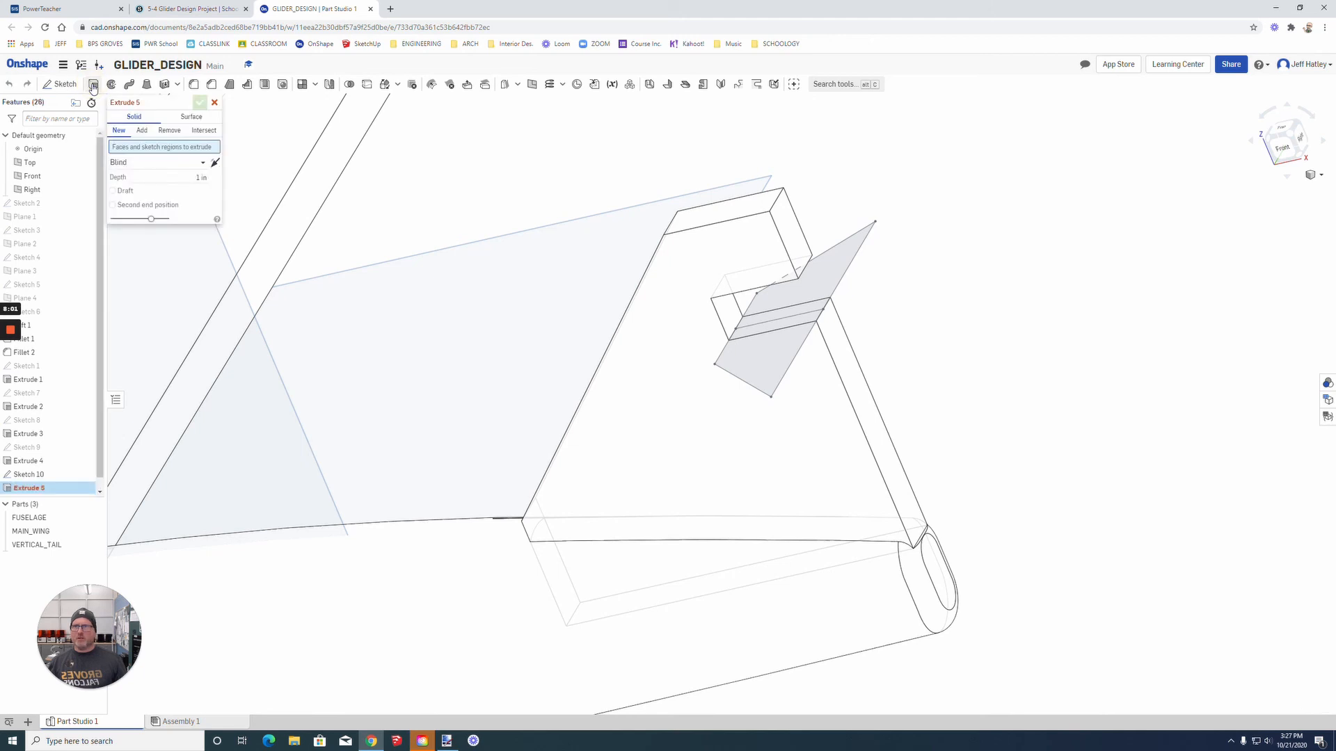
click(759, 338)
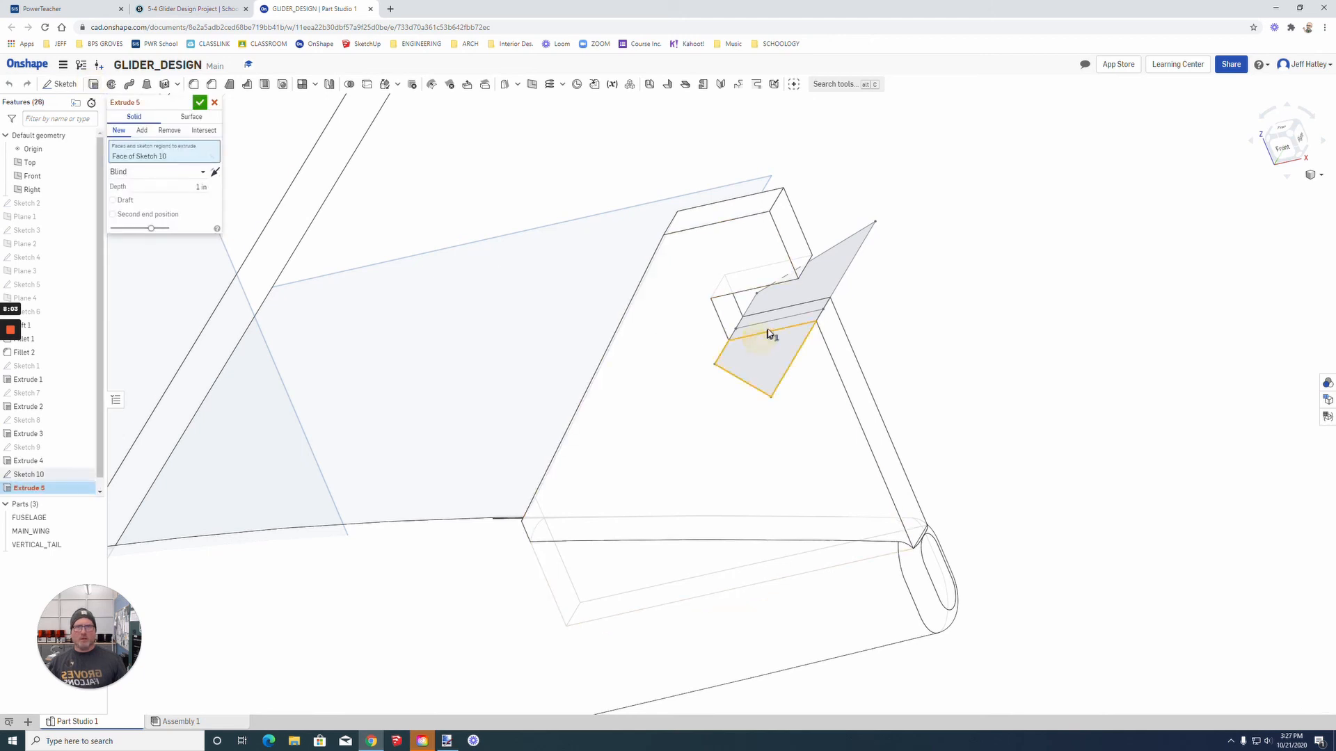
click(775, 324)
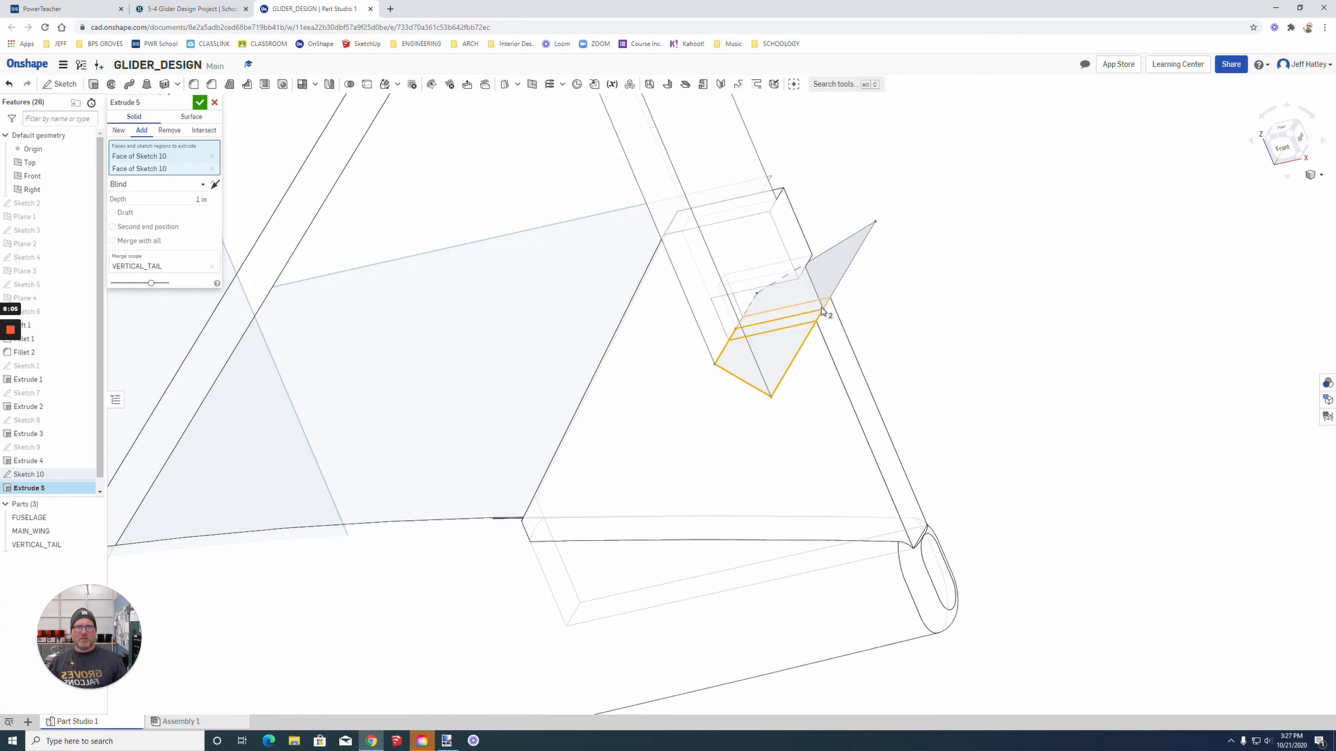
click(815, 308)
click(833, 289)
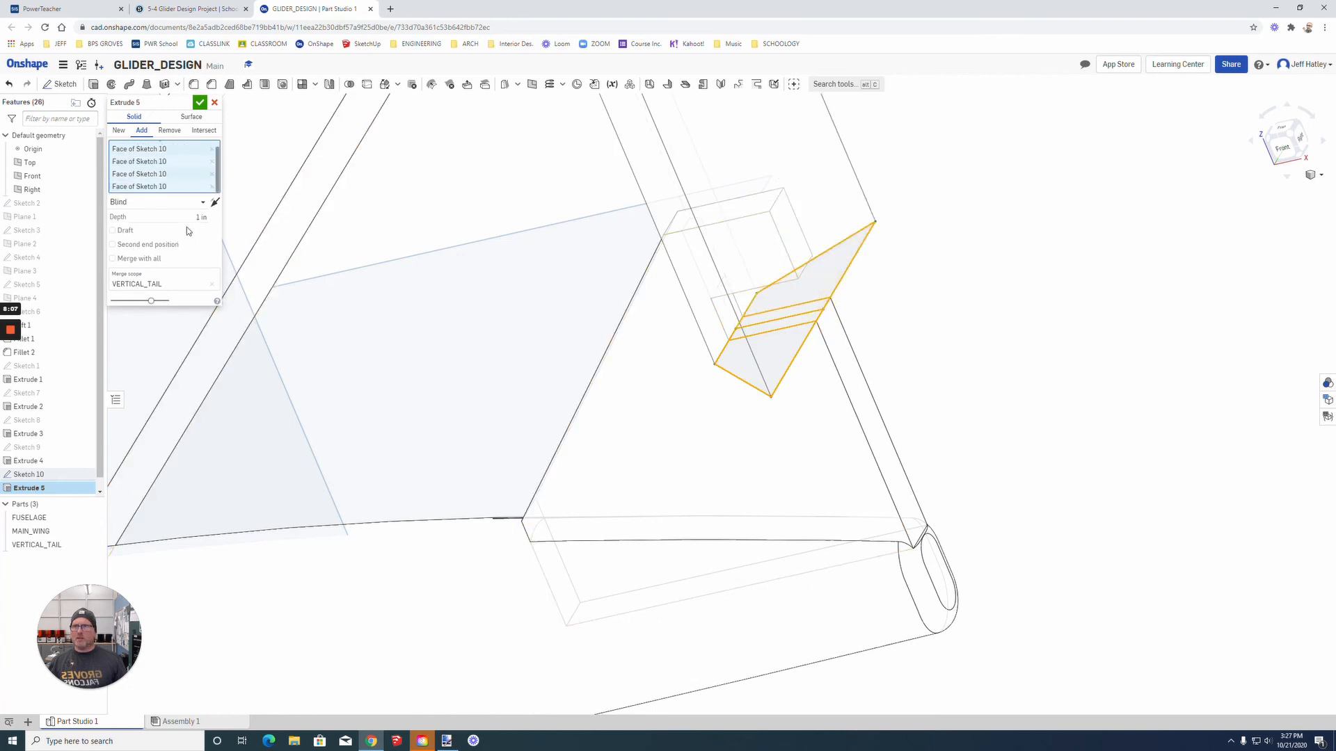
click(194, 217)
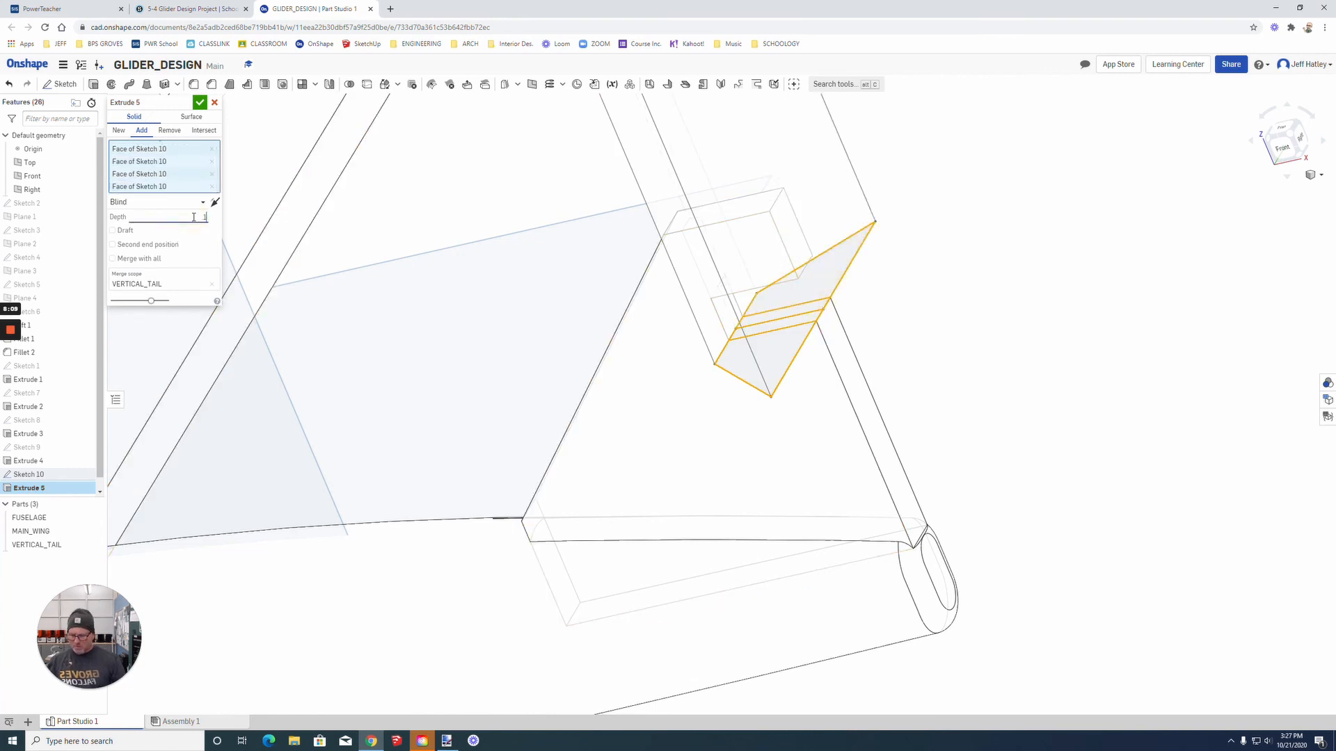
text(.125)
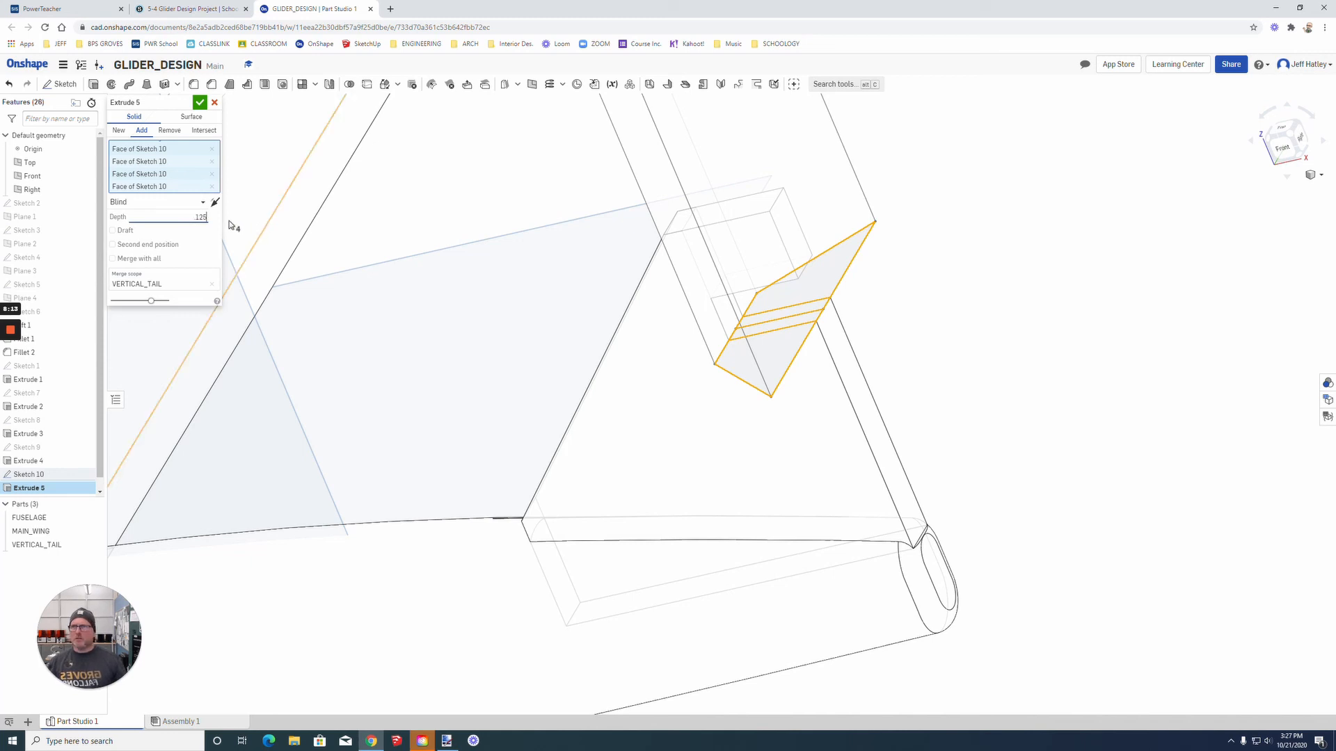
click(119, 131)
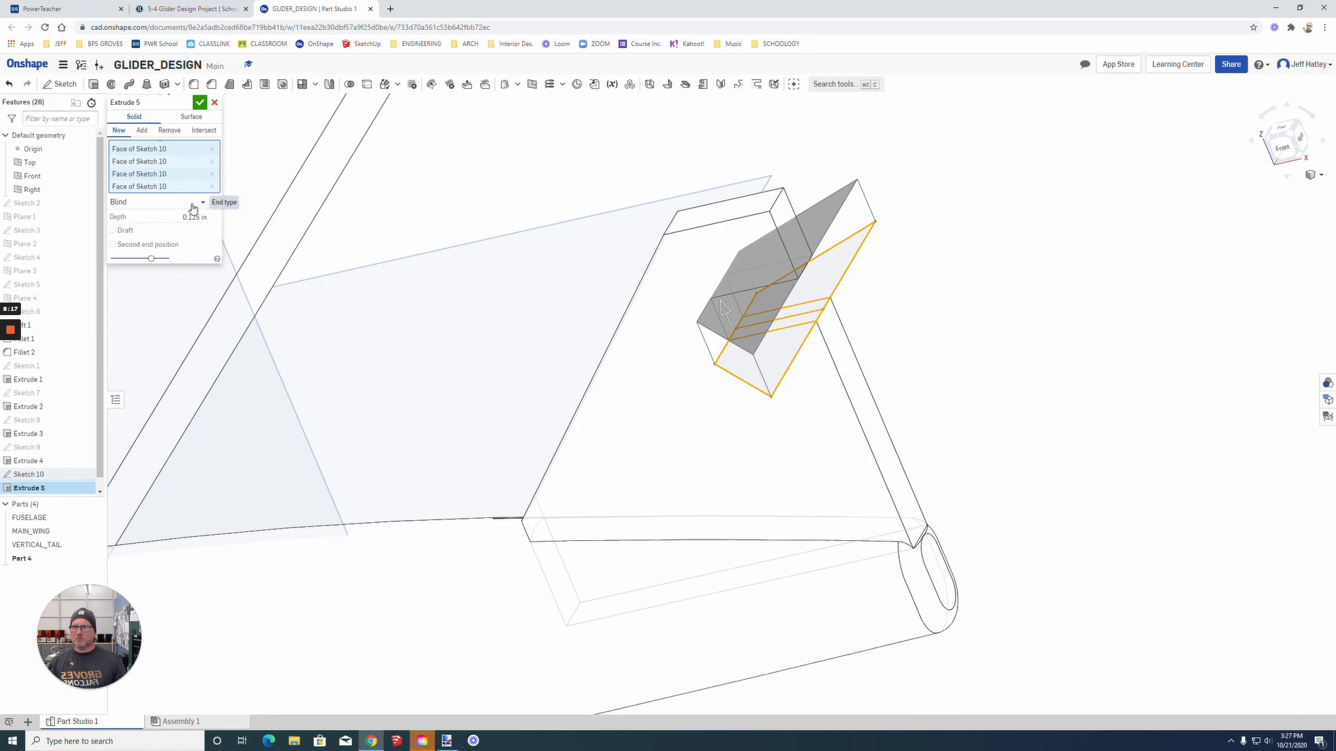
click(200, 103)
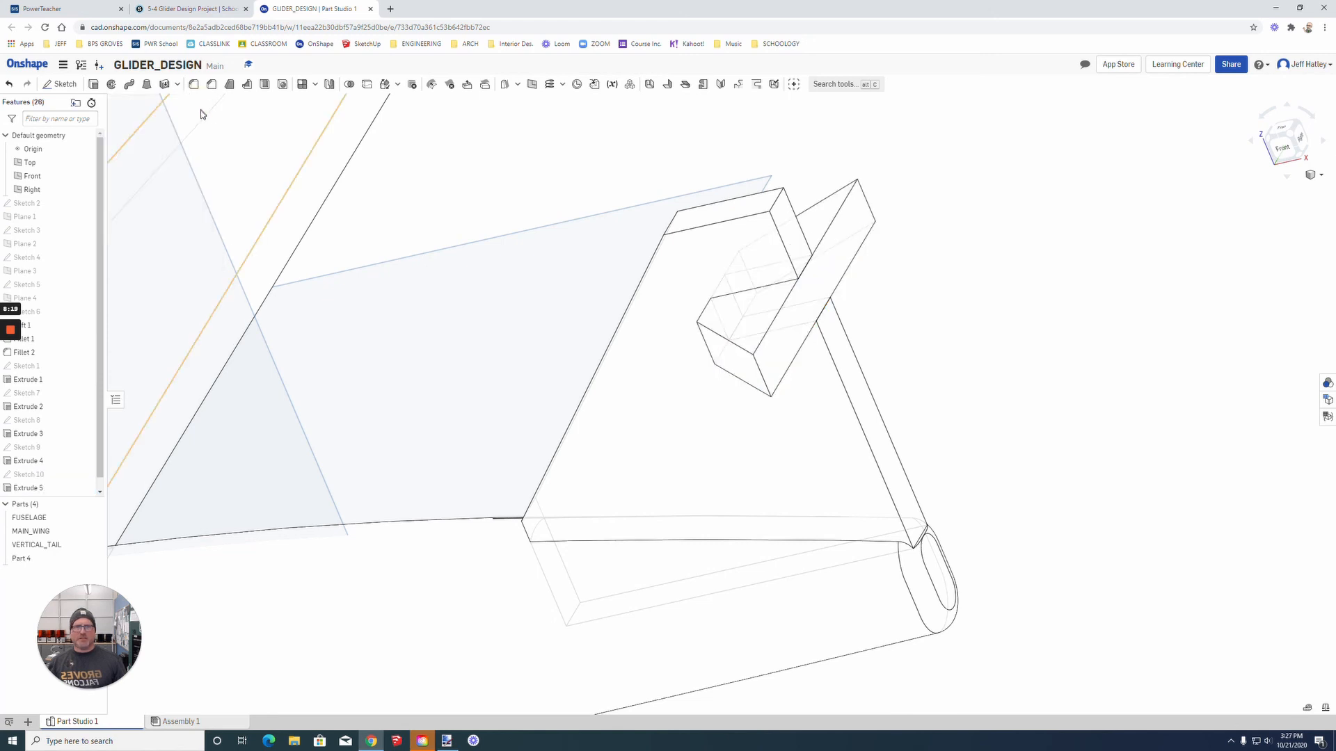
Step: Rename the new horizontal tail part as STABILIZER
right_click(31, 558)
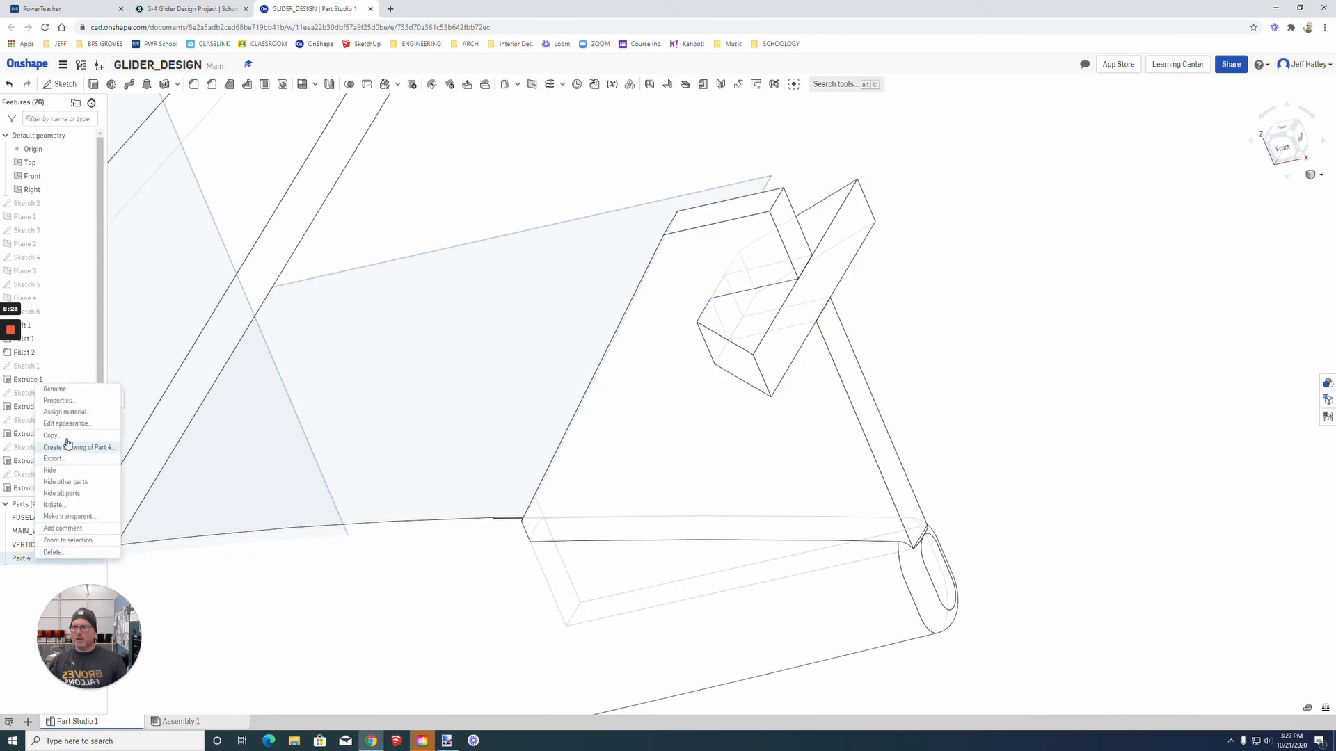
click(73, 390)
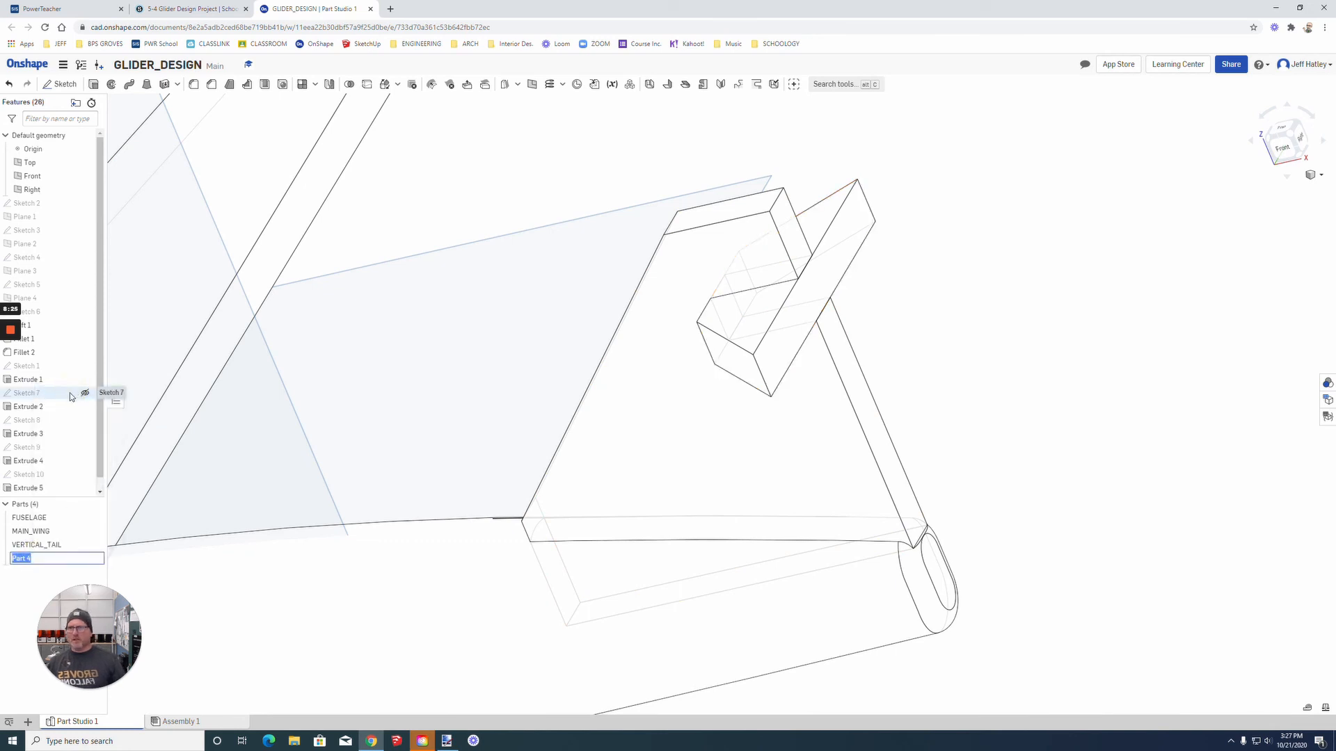
text(STABILIZER)
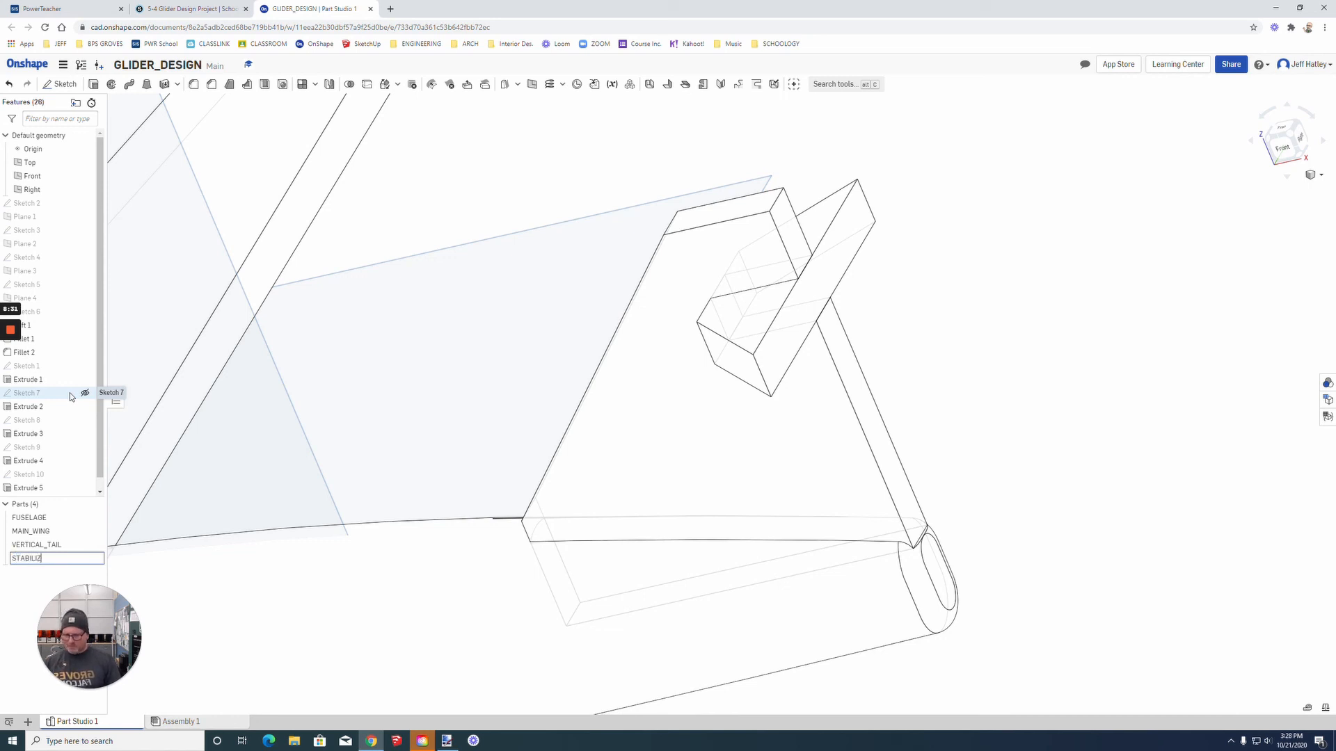
click(242, 611)
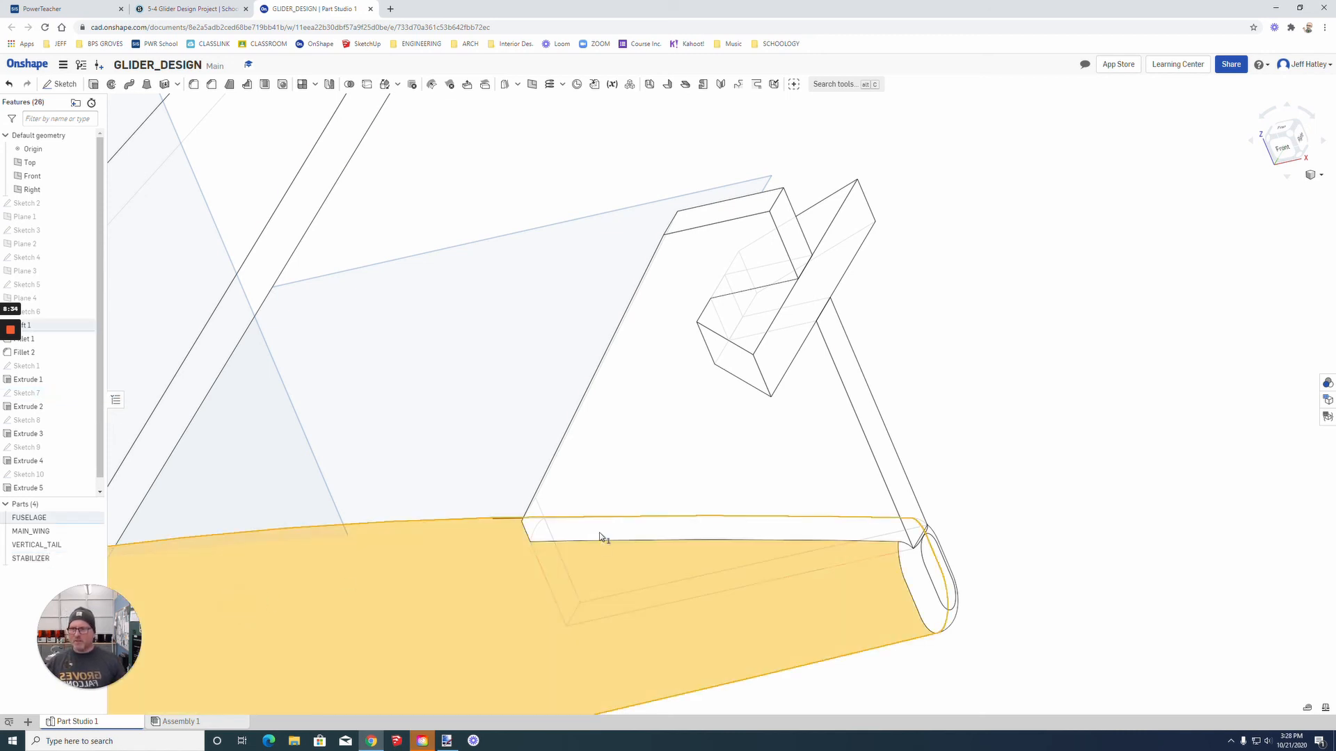
Step: Switch the model display to Shaded and inspect the whole glider, starting from the isometric view
click(1317, 176)
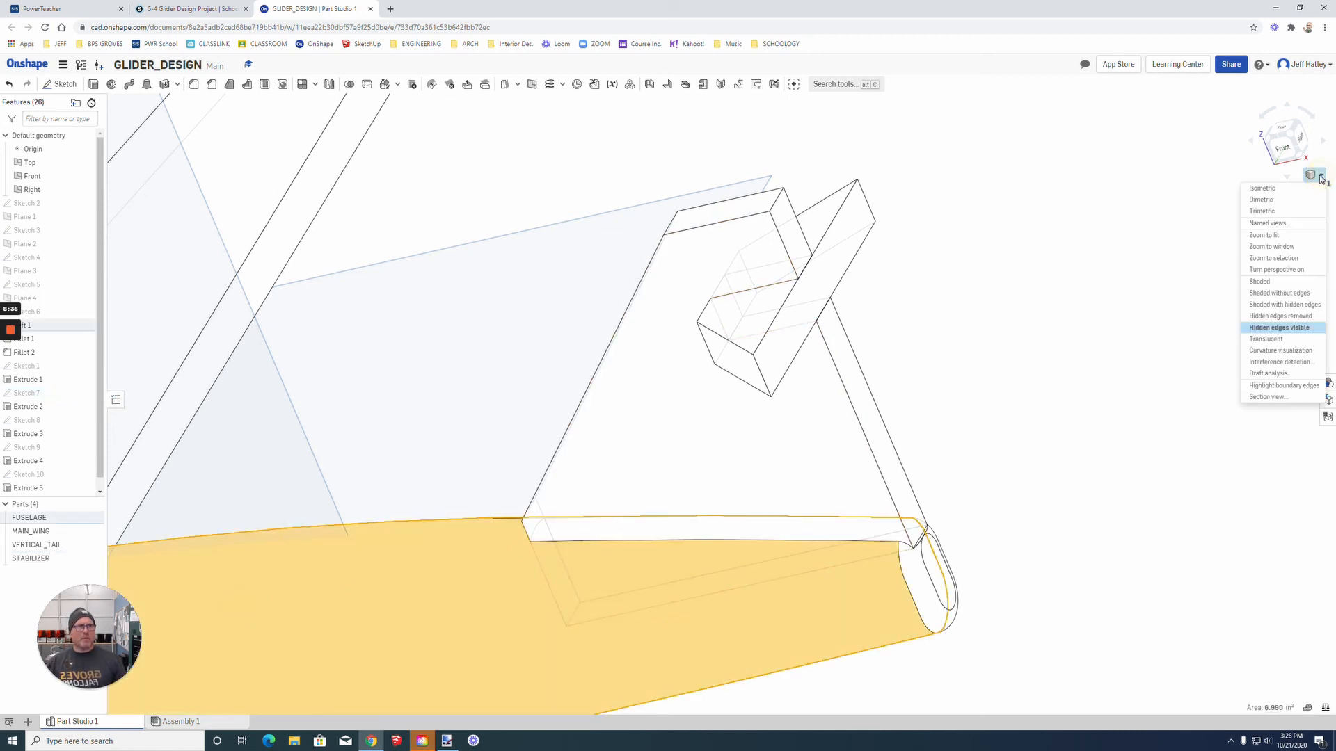
click(1281, 283)
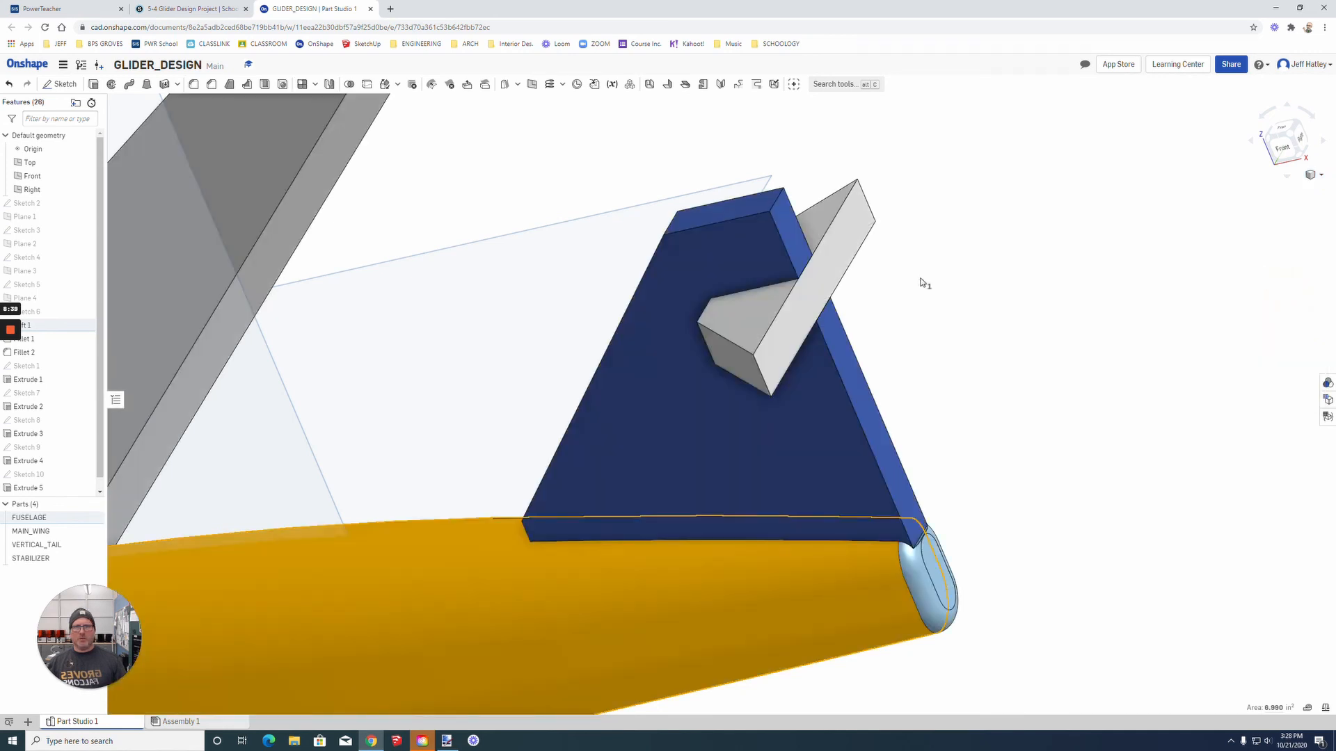
scroll(436, 444, down, 6)
scroll(436, 443, down, 3)
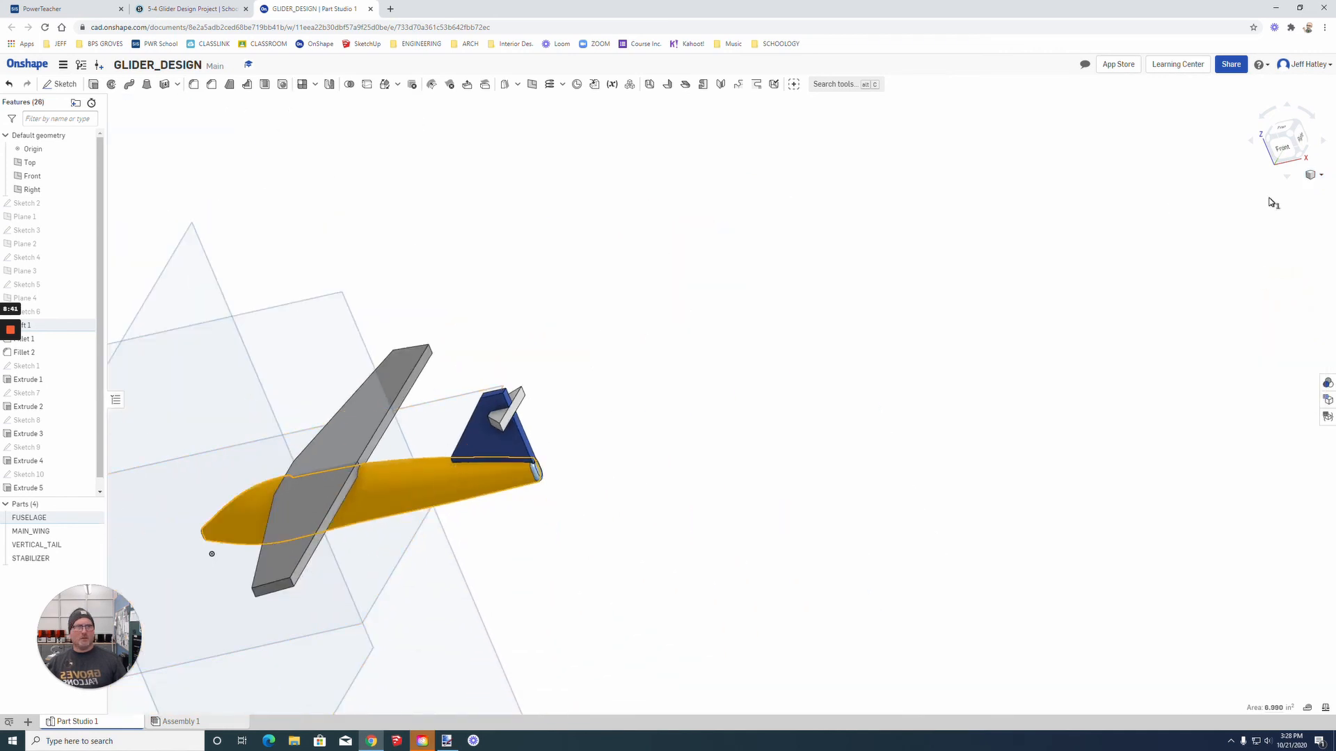
click(1309, 176)
click(1284, 185)
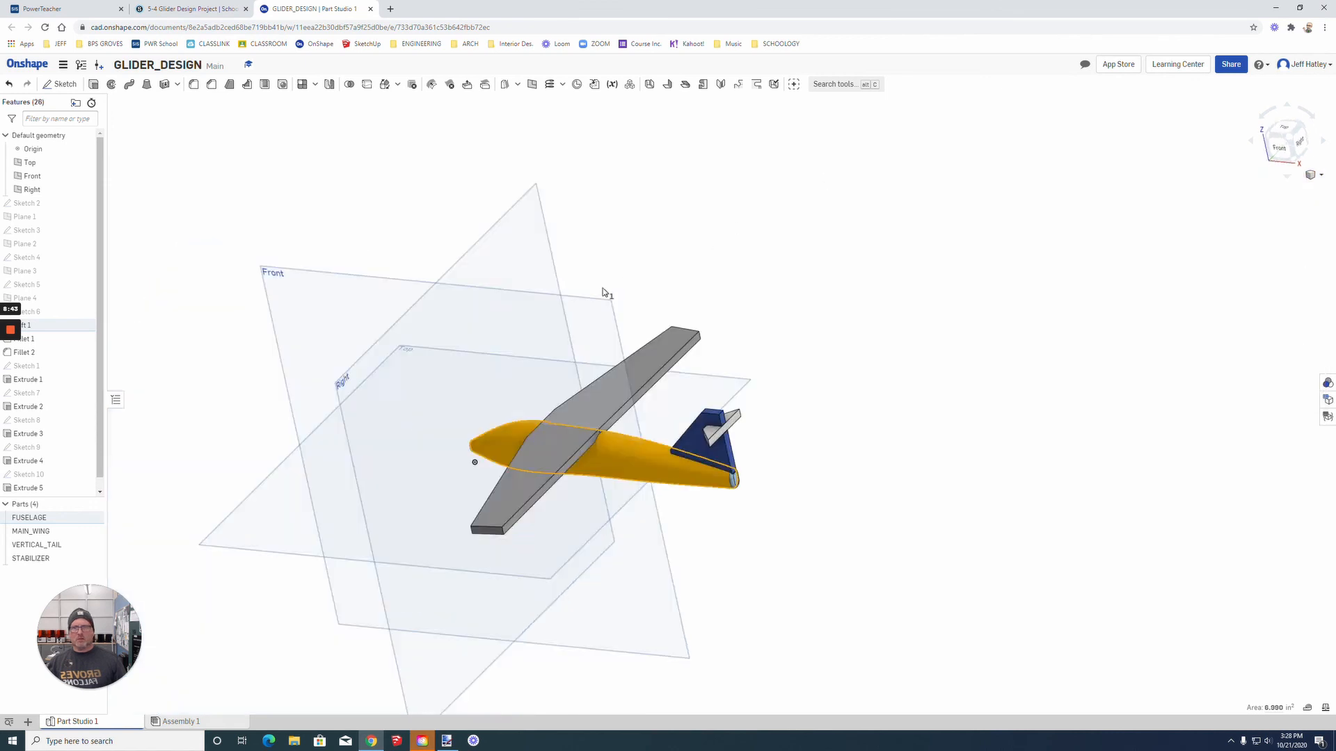
scroll(798, 427, up, 4)
right_drag(1083, 391, 1163, 387)
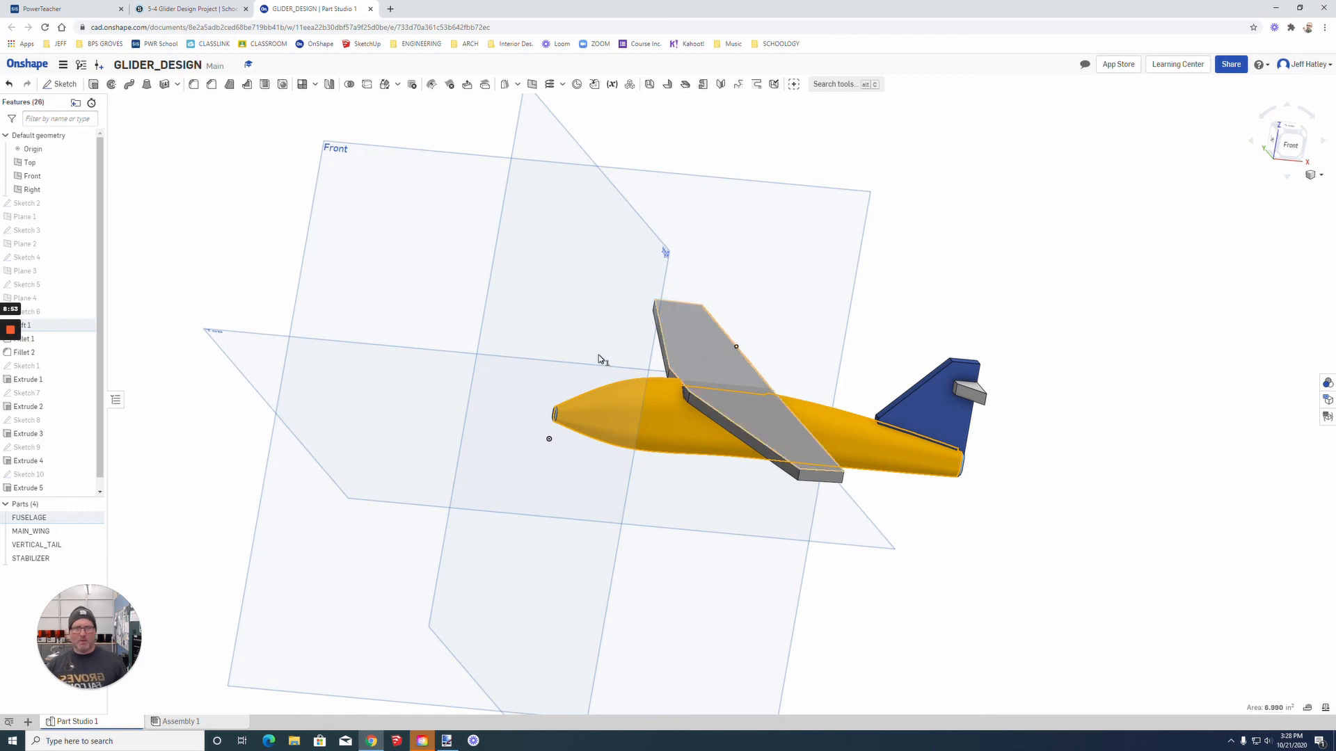
scroll(919, 379, up, 3)
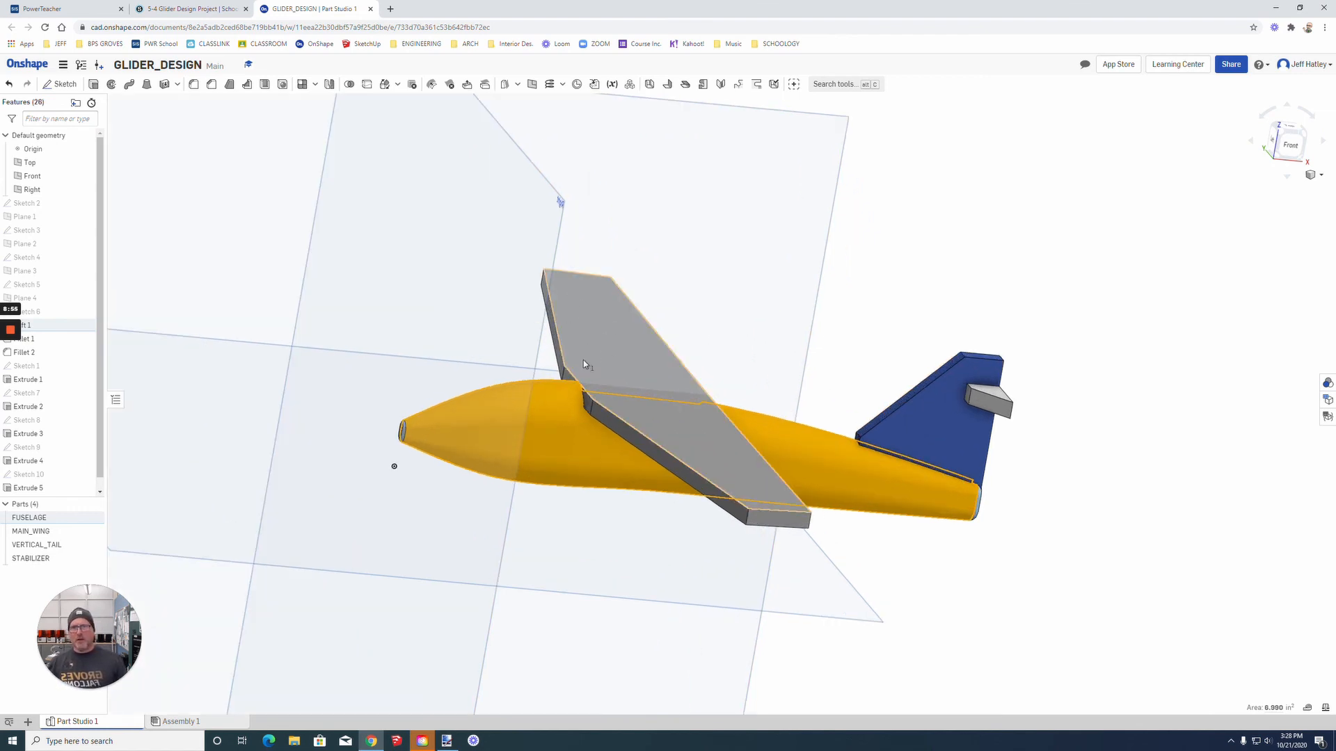